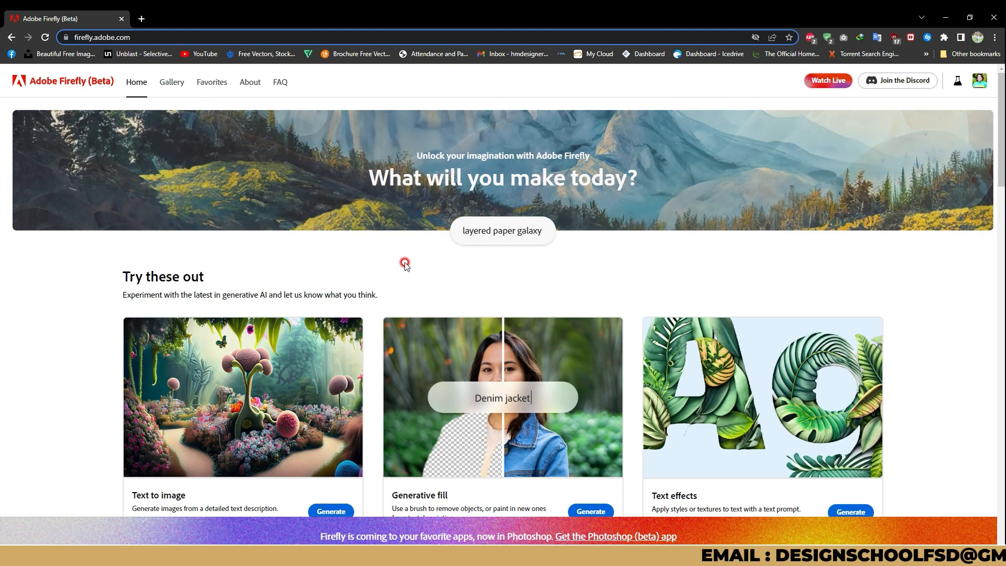
- Look over the Firefly home page's generative features and open the Text to image generator
{"action": "scroll", "coordinate": [92, 325], "scroll_direction": "down", "scroll_amount": 2}
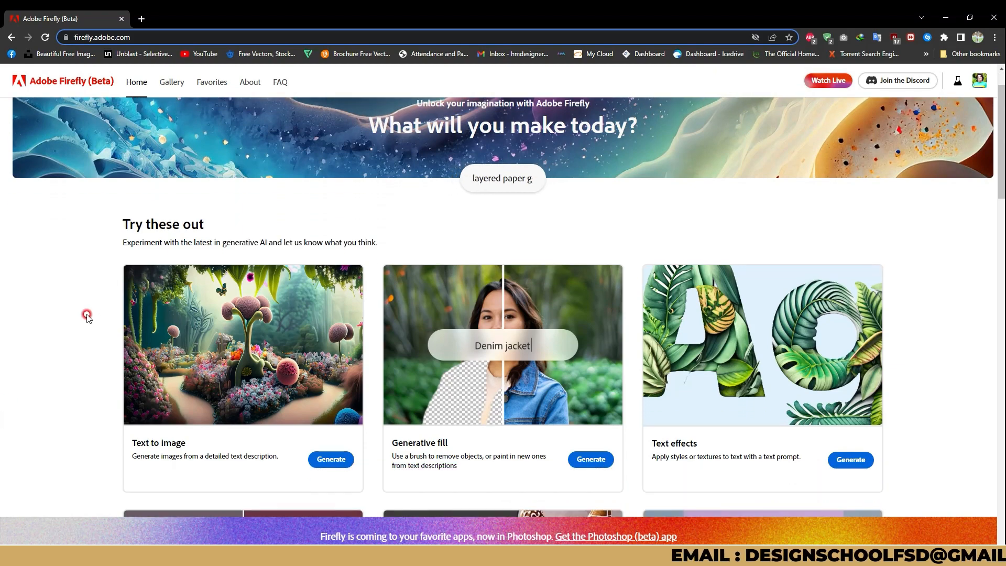
{"action": "scroll", "coordinate": [178, 101], "scroll_direction": "up", "scroll_amount": 2}
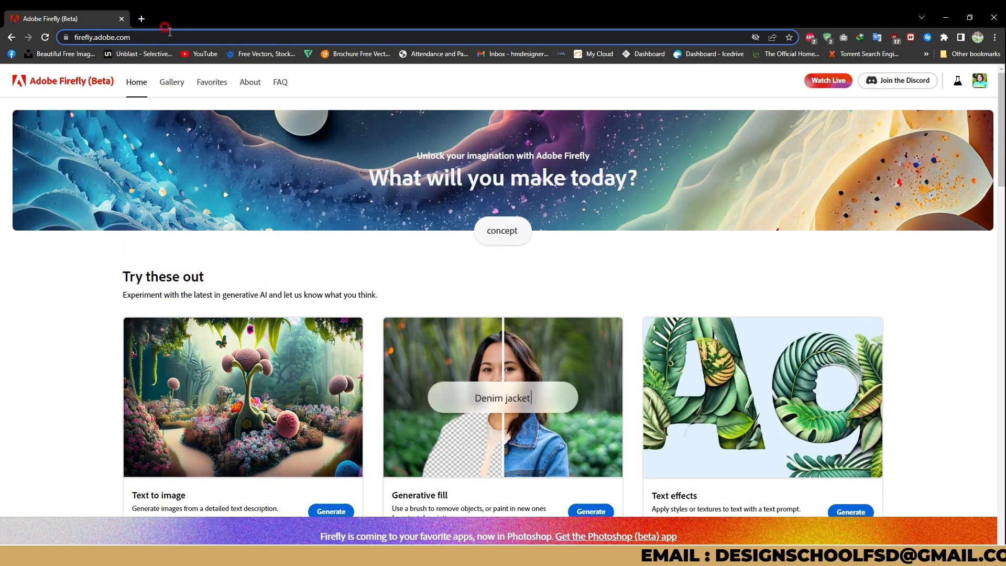
{"action": "scroll", "coordinate": [138, 332], "scroll_direction": "down", "scroll_amount": 2}
{"action": "scroll", "coordinate": [138, 332], "scroll_direction": "down", "scroll_amount": 2}
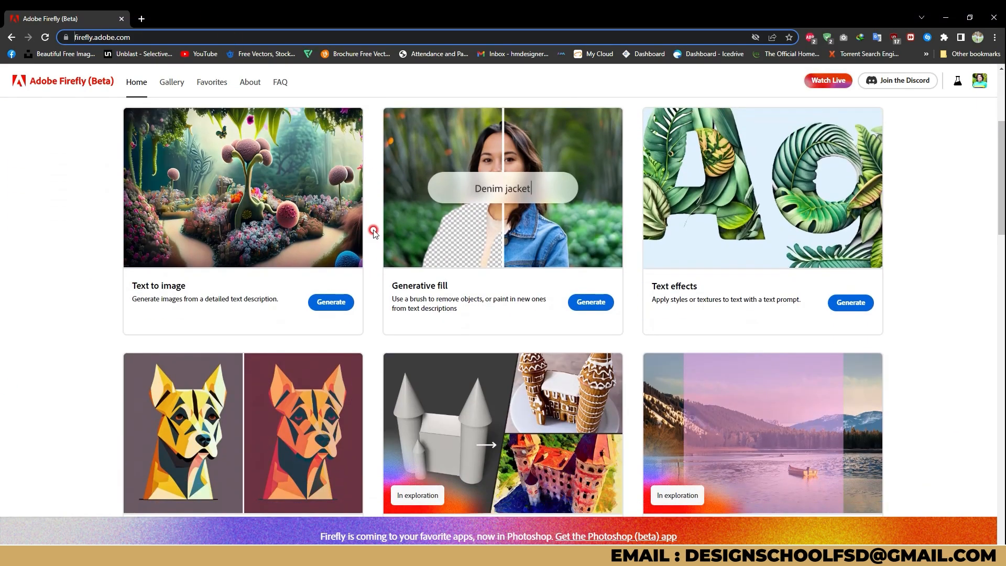
{"action": "scroll", "coordinate": [498, 272], "scroll_direction": "down", "scroll_amount": 3}
{"action": "scroll", "coordinate": [346, 346], "scroll_direction": "up", "scroll_amount": 3}
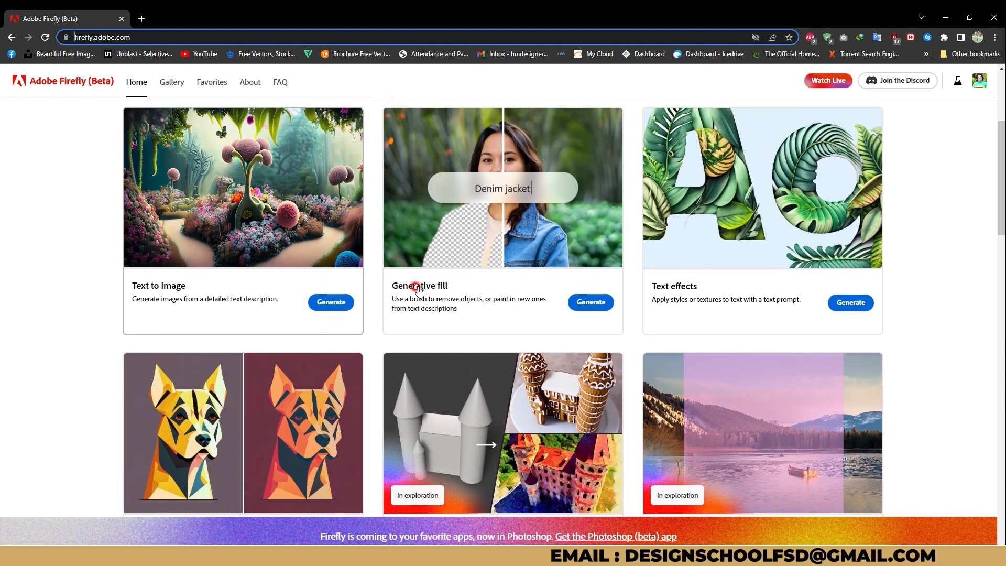
{"action": "left_click", "coordinate": [320, 303]}
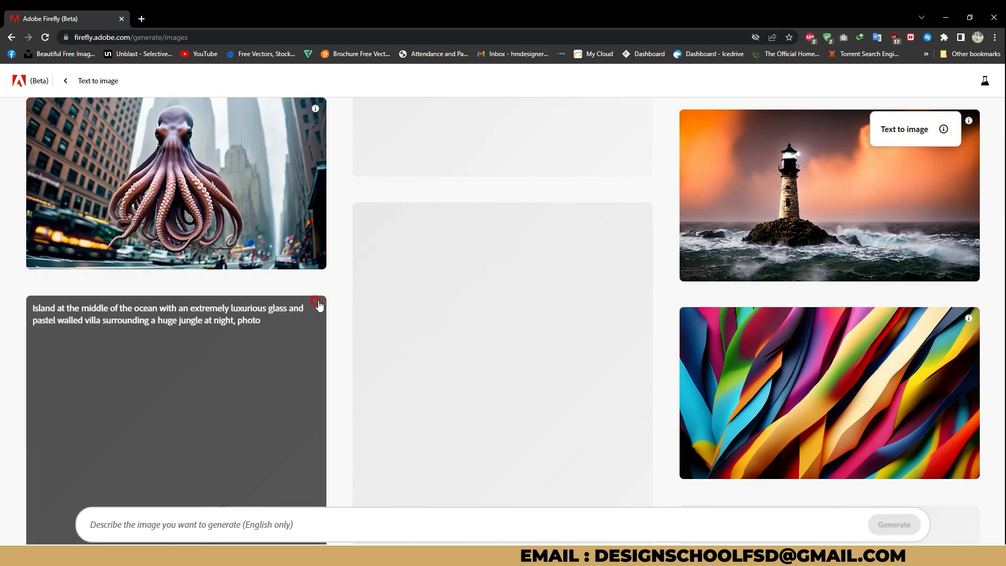
- Generate images from the prompt "gamer is playing modern warfare on pc, 8k", correcting the misspelled word "warfare"
{"action": "scroll", "coordinate": [210, 157], "scroll_direction": "down", "scroll_amount": 1}
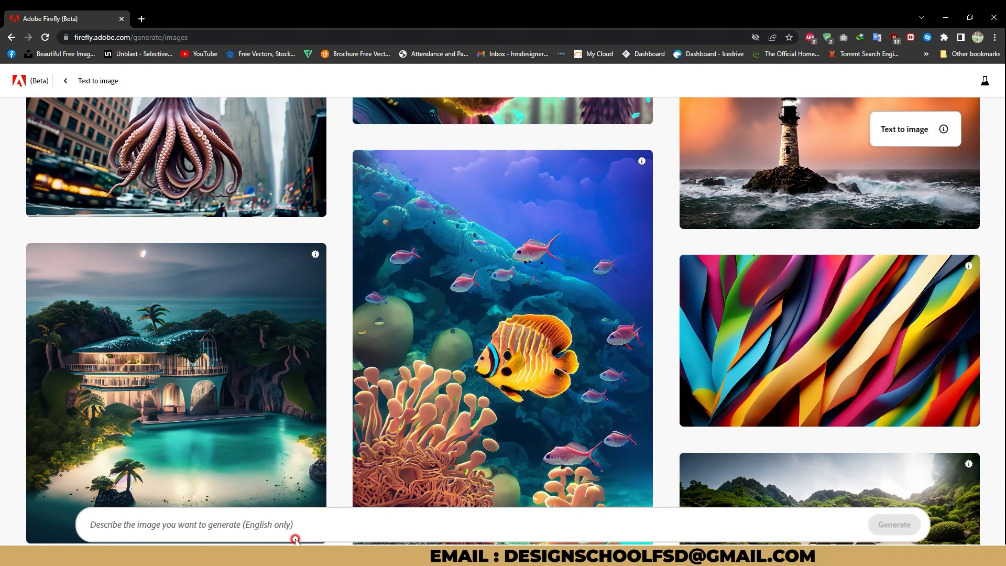
{"action": "type", "text": "gam"}
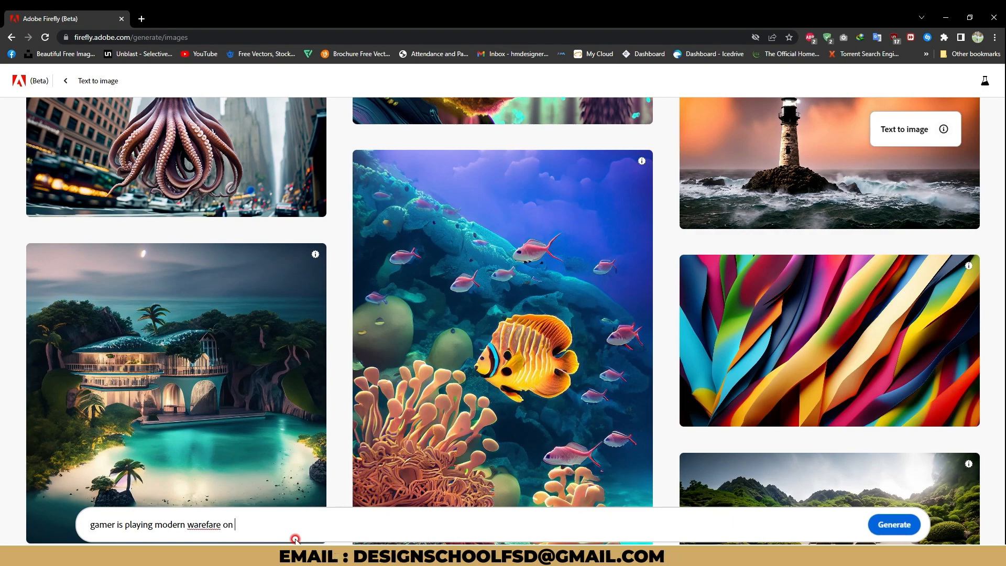
{"action": "right_click", "coordinate": [206, 524]}
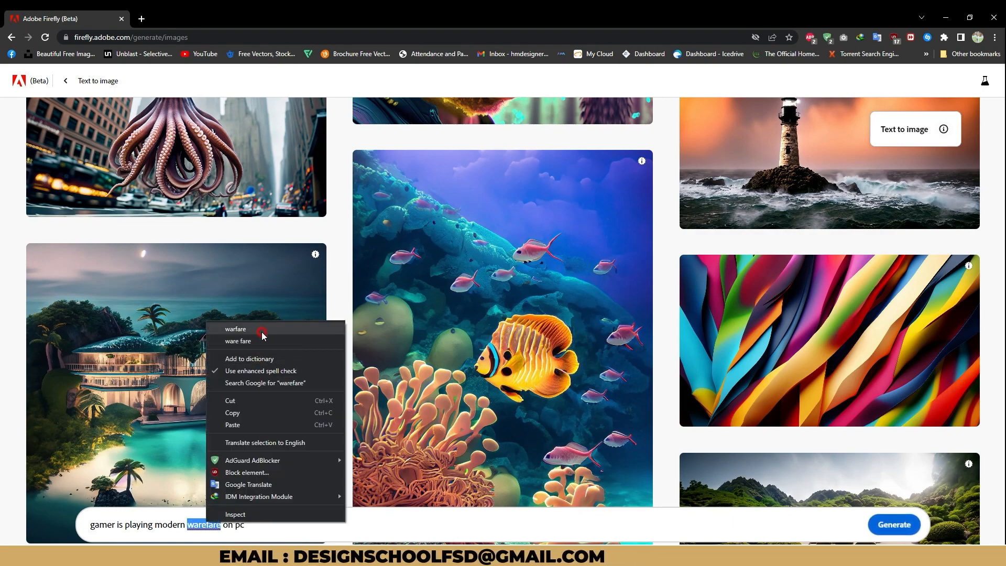
{"action": "left_click", "coordinate": [262, 331]}
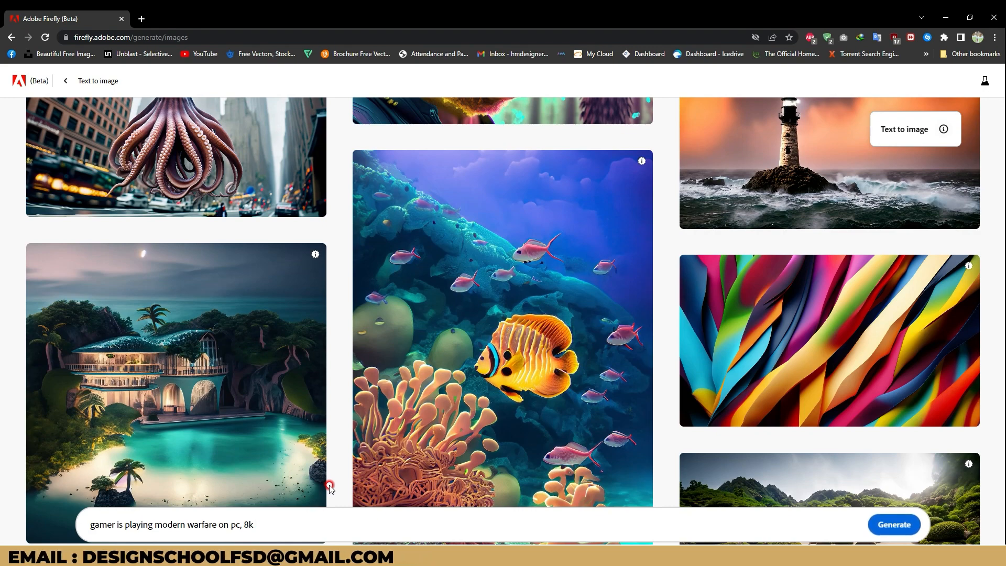
{"action": "left_click", "coordinate": [894, 525]}
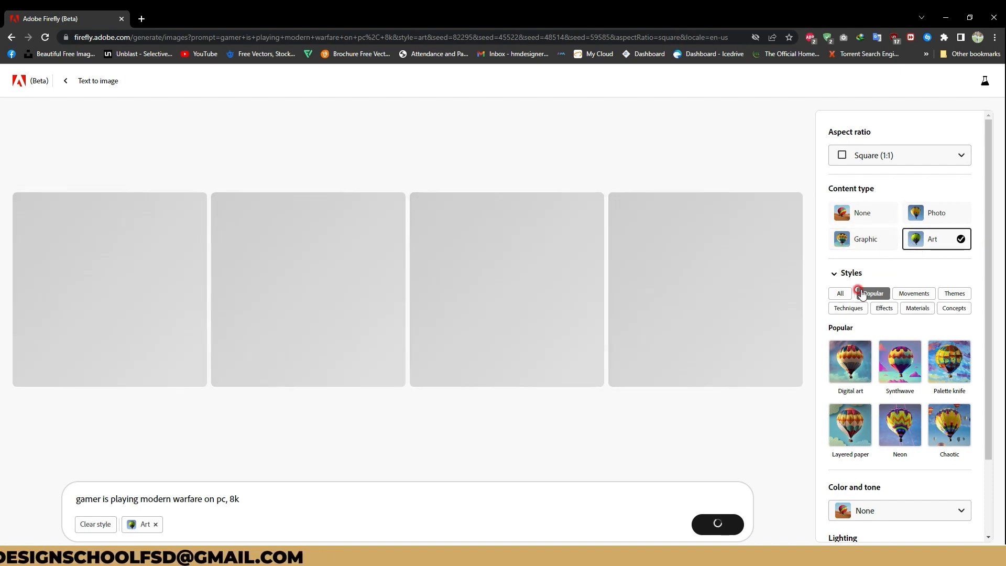
- Add the Steampunk and Cyberpunk styles from the full style list and regenerate the gamer images
{"action": "scroll", "coordinate": [901, 331], "scroll_direction": "down", "scroll_amount": 2}
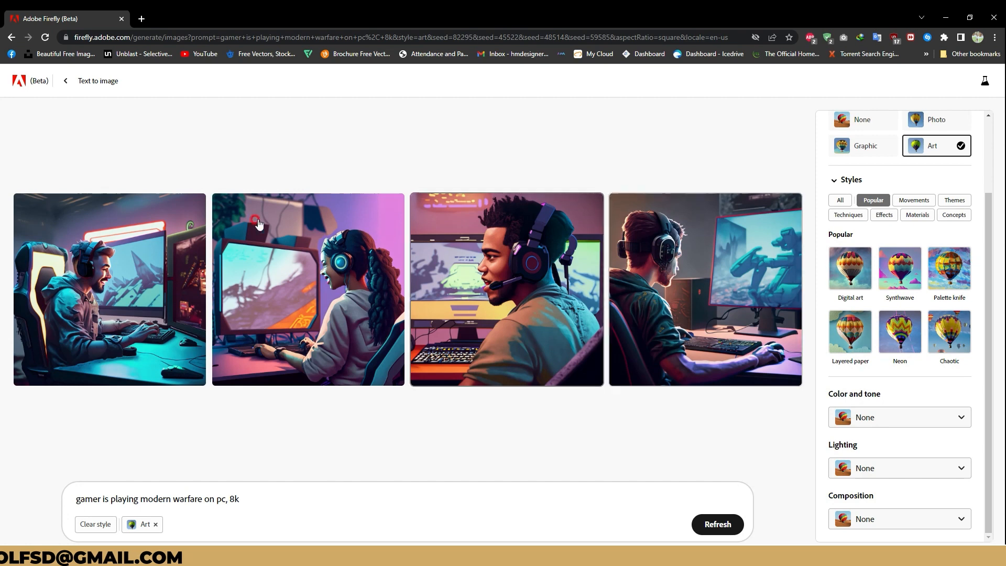
{"action": "scroll", "coordinate": [938, 294], "scroll_direction": "up", "scroll_amount": 1}
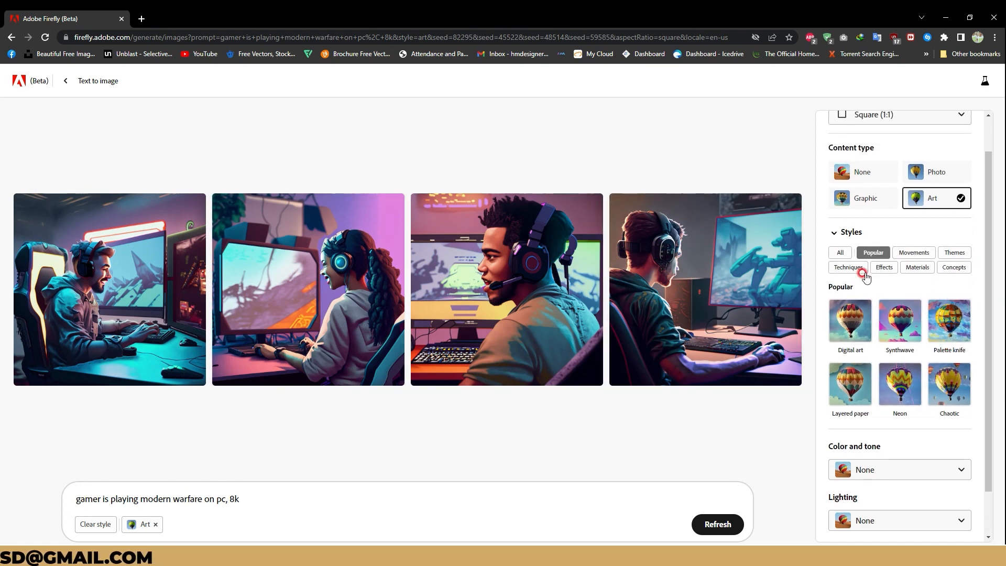
{"action": "left_click", "coordinate": [831, 249]}
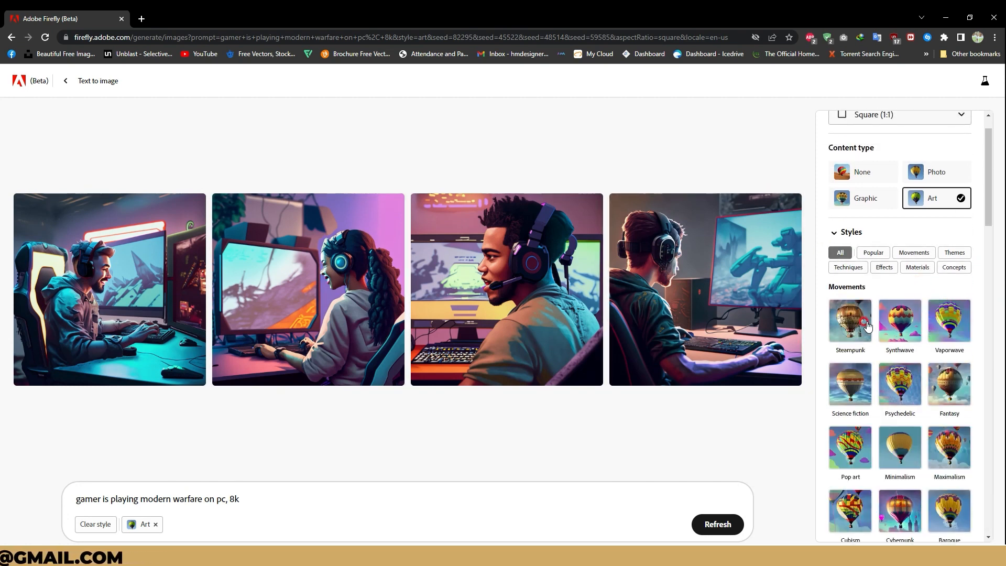
{"action": "left_click", "coordinate": [845, 326]}
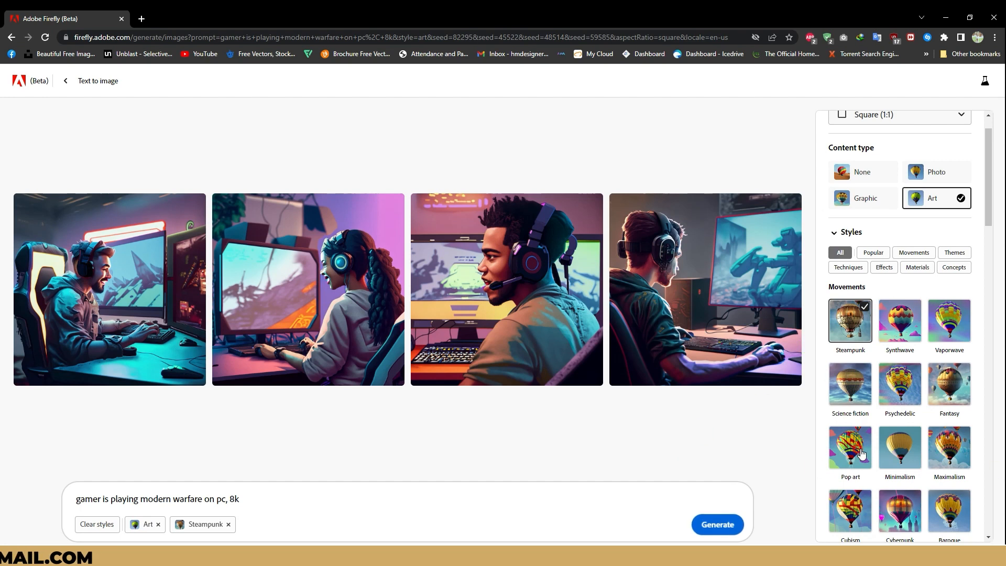
{"action": "scroll", "coordinate": [850, 446], "scroll_direction": "down", "scroll_amount": 2}
{"action": "scroll", "coordinate": [941, 383], "scroll_direction": "down", "scroll_amount": 4}
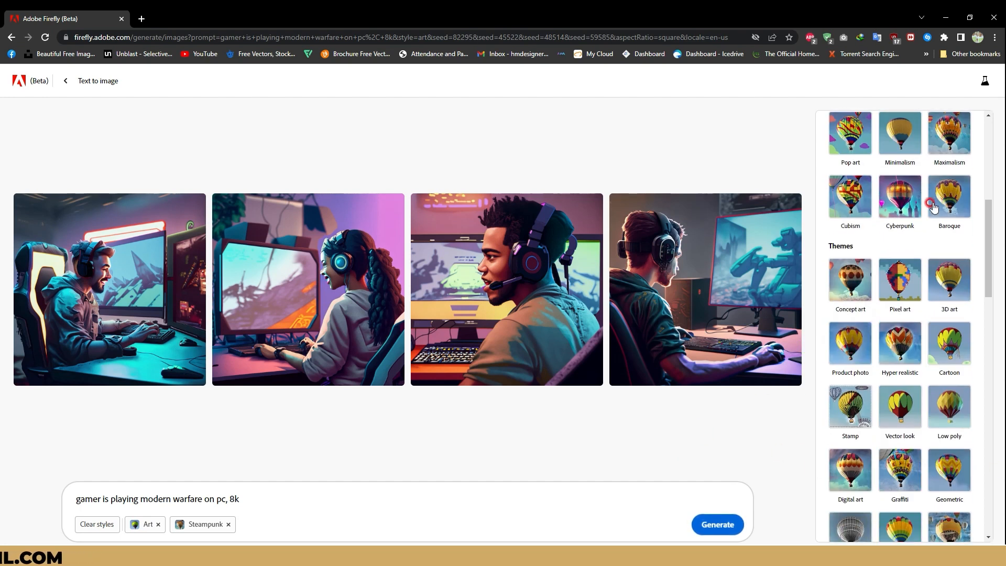
{"action": "left_click", "coordinate": [912, 197]}
{"action": "scroll", "coordinate": [894, 335], "scroll_direction": "up", "scroll_amount": 5}
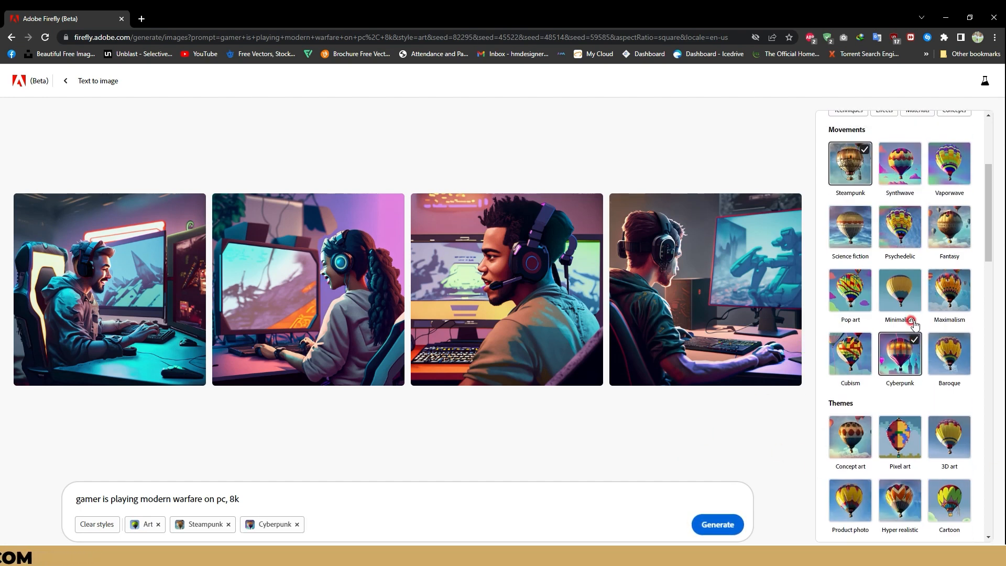
{"action": "scroll", "coordinate": [890, 346], "scroll_direction": "down", "scroll_amount": 6}
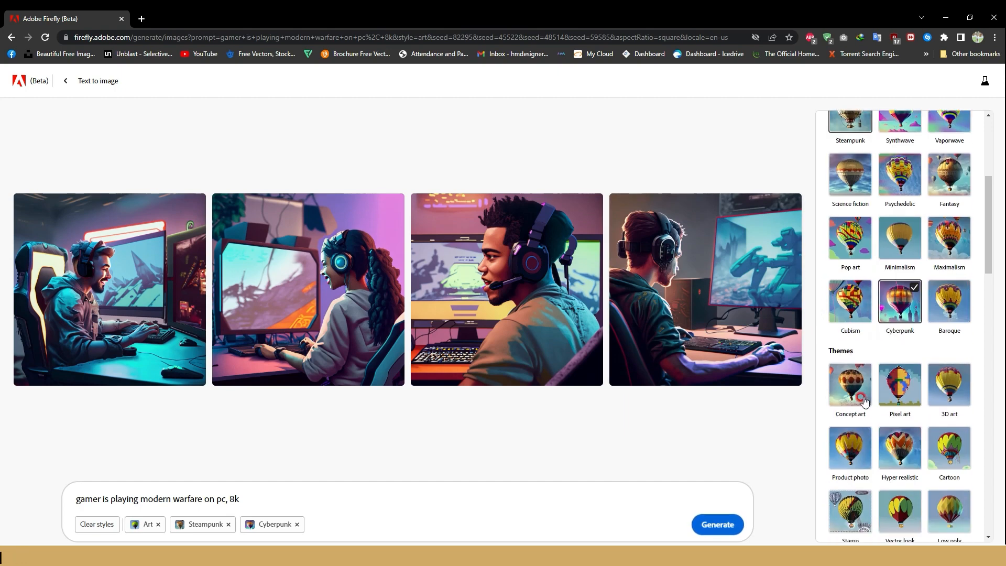
{"action": "scroll", "coordinate": [878, 430], "scroll_direction": "down", "scroll_amount": 2}
{"action": "scroll", "coordinate": [922, 357], "scroll_direction": "up", "scroll_amount": 10}
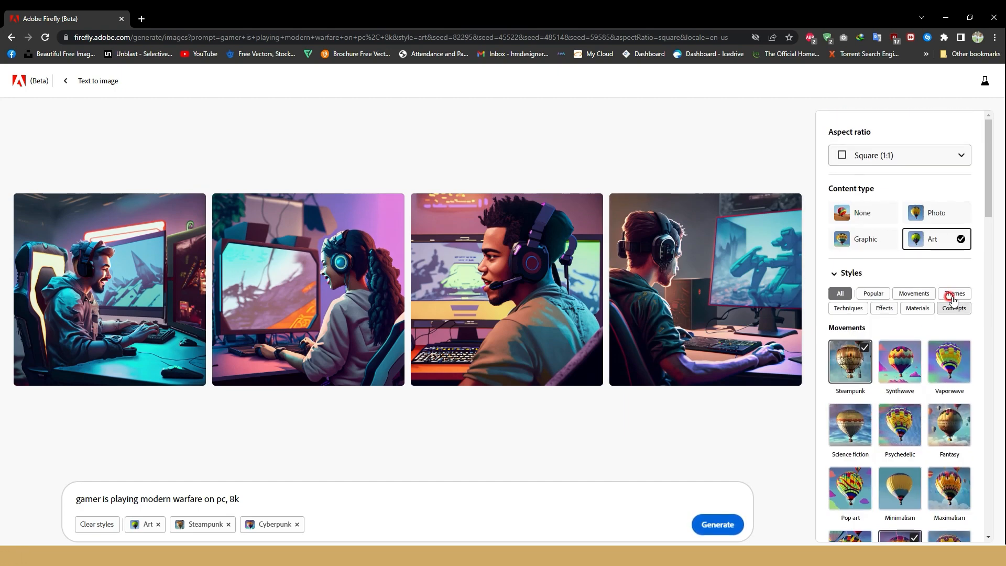
- Change the content type to Photo and set the lighting to Dramatic lighting
{"action": "left_click", "coordinate": [950, 223]}
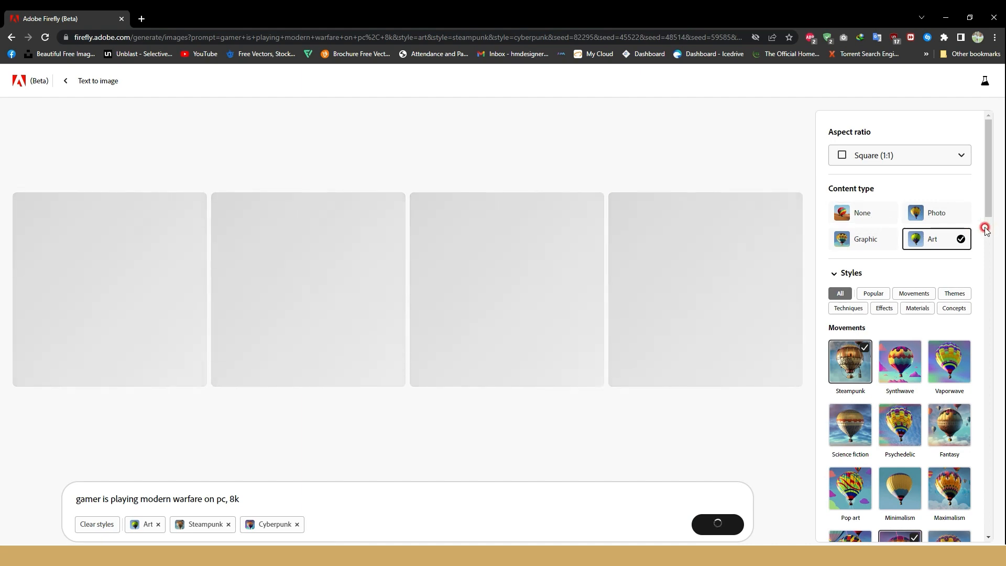
{"action": "scroll", "coordinate": [891, 367], "scroll_direction": "down", "scroll_amount": 8}
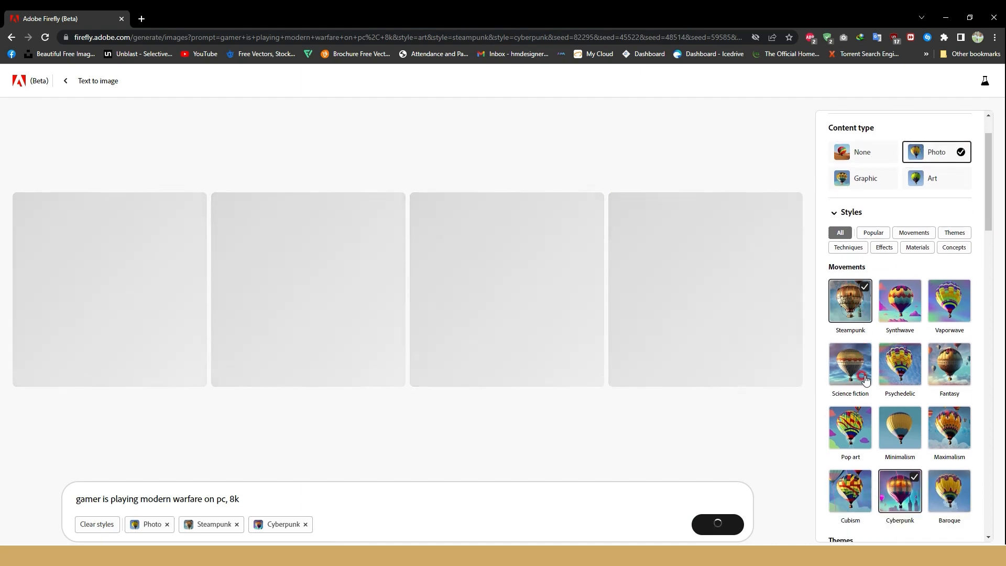
{"action": "scroll", "coordinate": [865, 419], "scroll_direction": "down", "scroll_amount": 10}
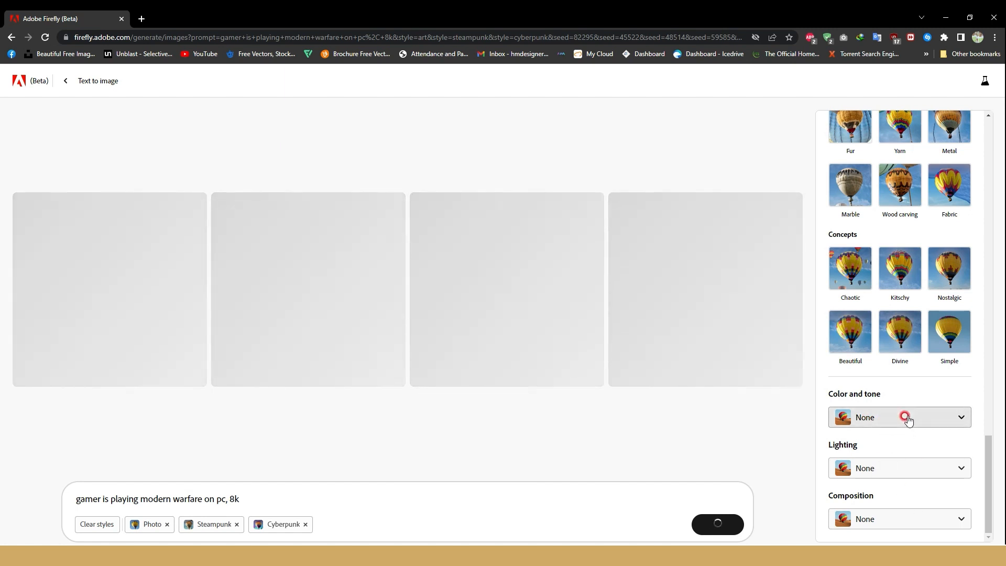
{"action": "left_click", "coordinate": [886, 469]}
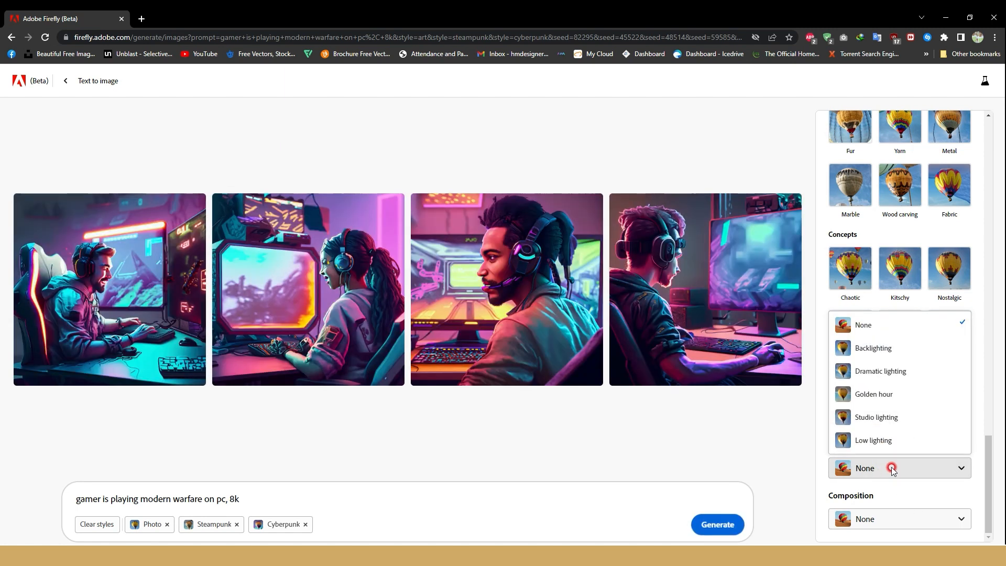
{"action": "left_click", "coordinate": [902, 373]}
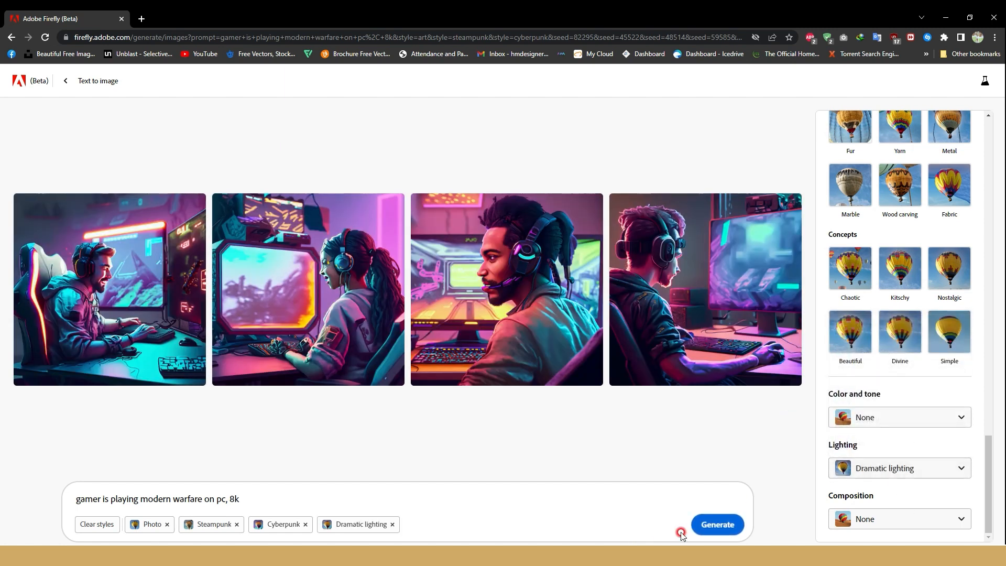
- Set the composition to Wide angle, leaving color and tone at None, and generate the images again
{"action": "left_click", "coordinate": [883, 417]}
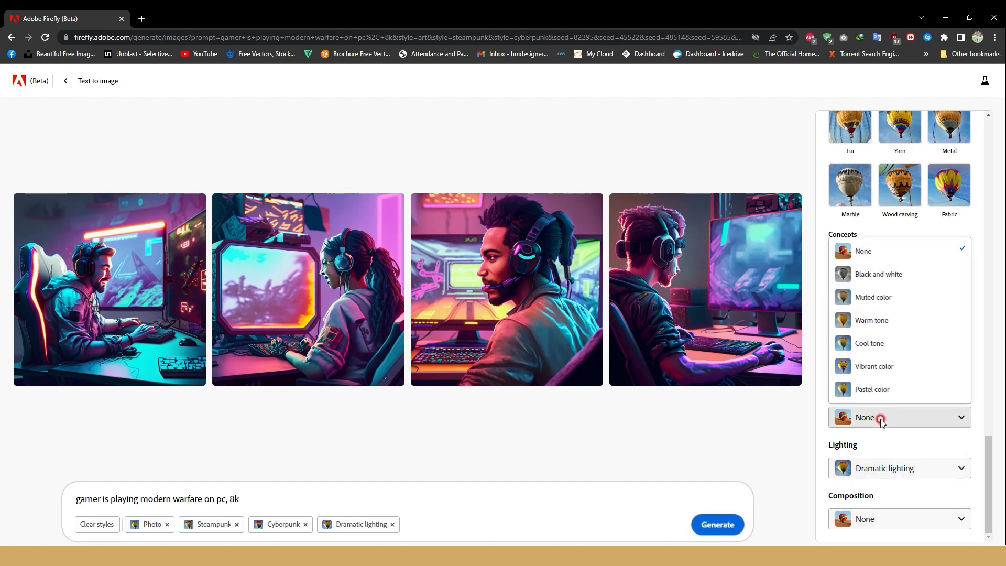
{"action": "left_click", "coordinate": [880, 417]}
{"action": "left_click", "coordinate": [877, 517]}
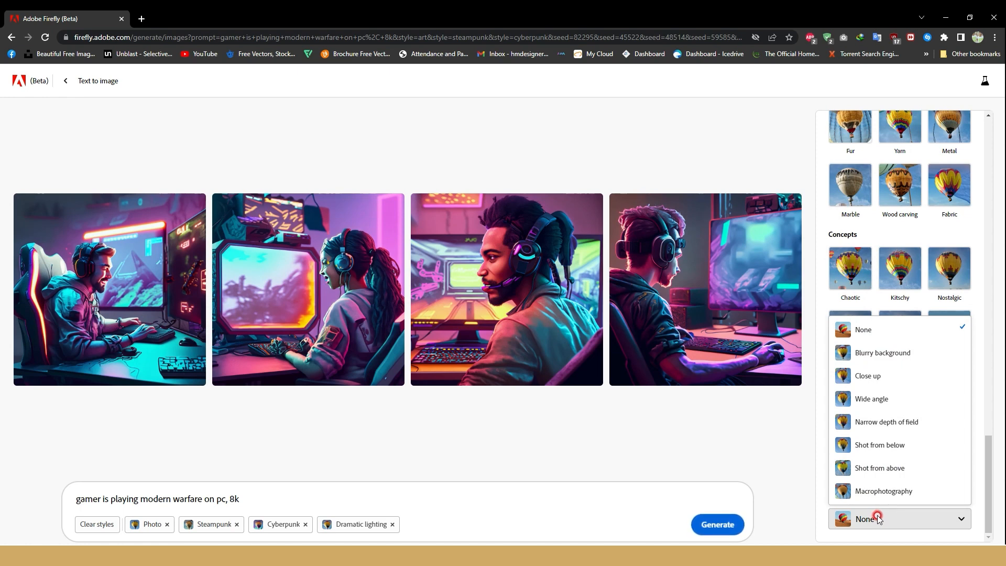
{"action": "left_click", "coordinate": [871, 399]}
{"action": "left_click", "coordinate": [729, 531]}
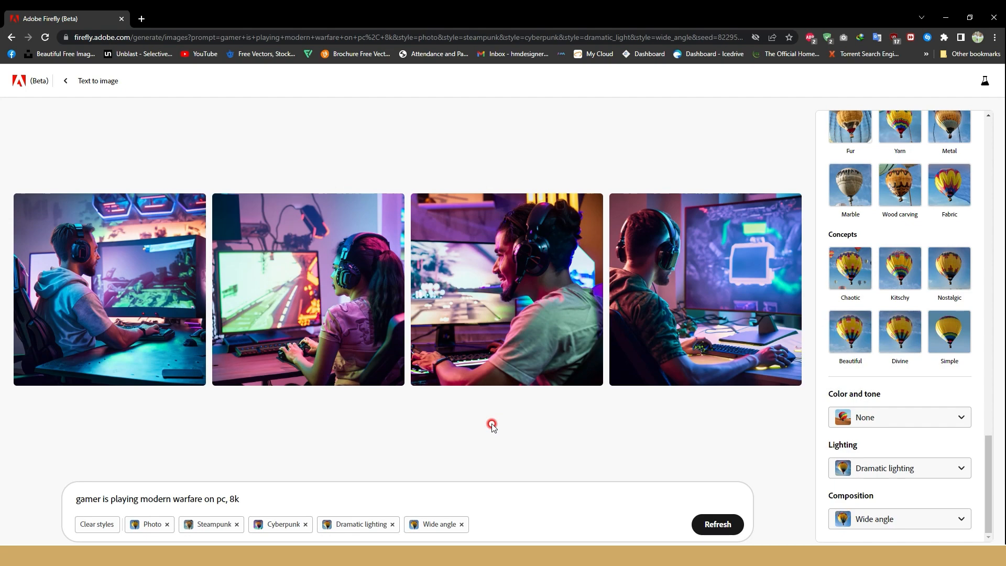
- Enlarge the fourth gamer image, give it a positive rating and download it, accepting the Content Credentials notice
{"action": "left_click", "coordinate": [734, 244]}
{"action": "mouse_move", "coordinate": [519, 324]}
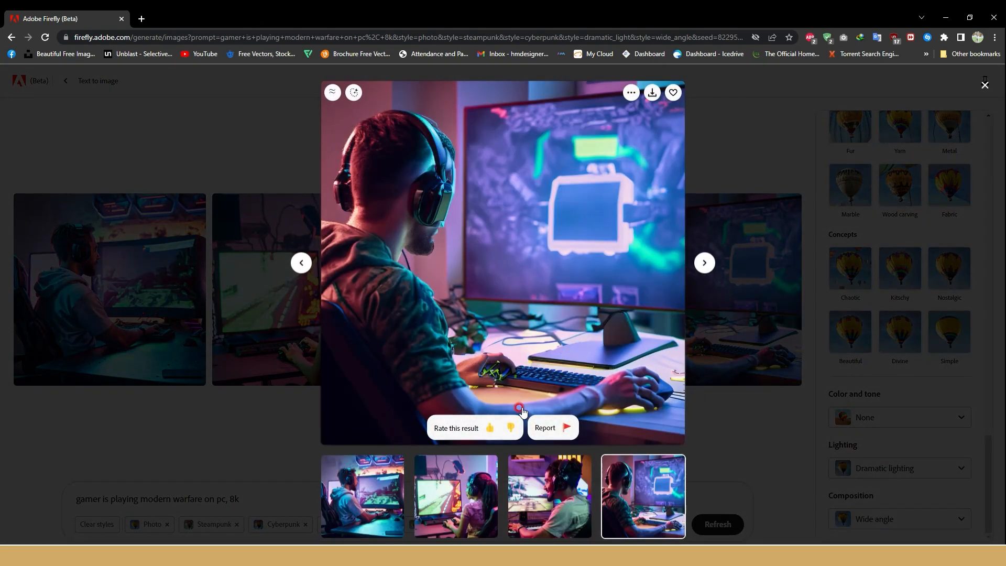
{"action": "left_click", "coordinate": [484, 424]}
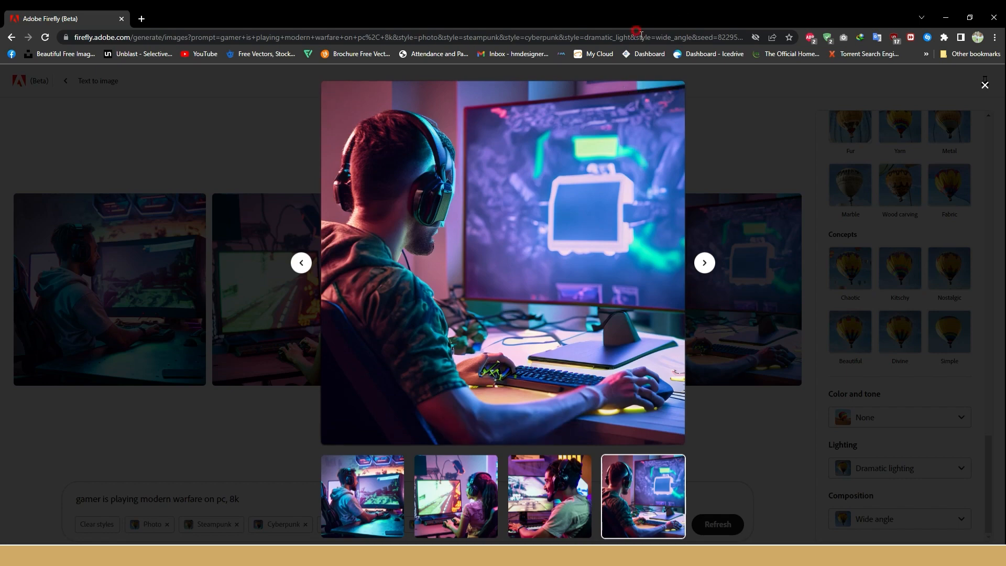
{"action": "left_click", "coordinate": [652, 95]}
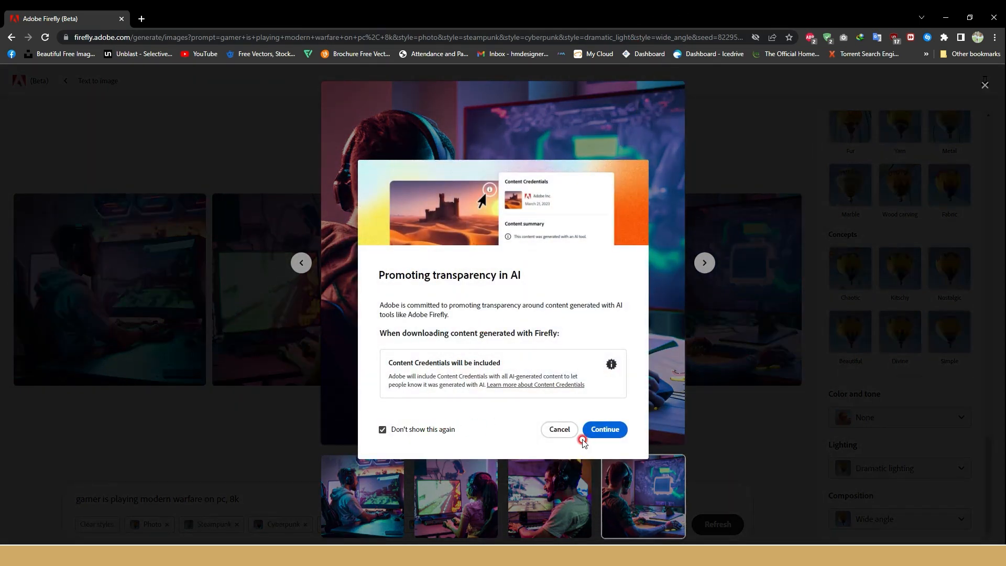
{"action": "left_click", "coordinate": [597, 433]}
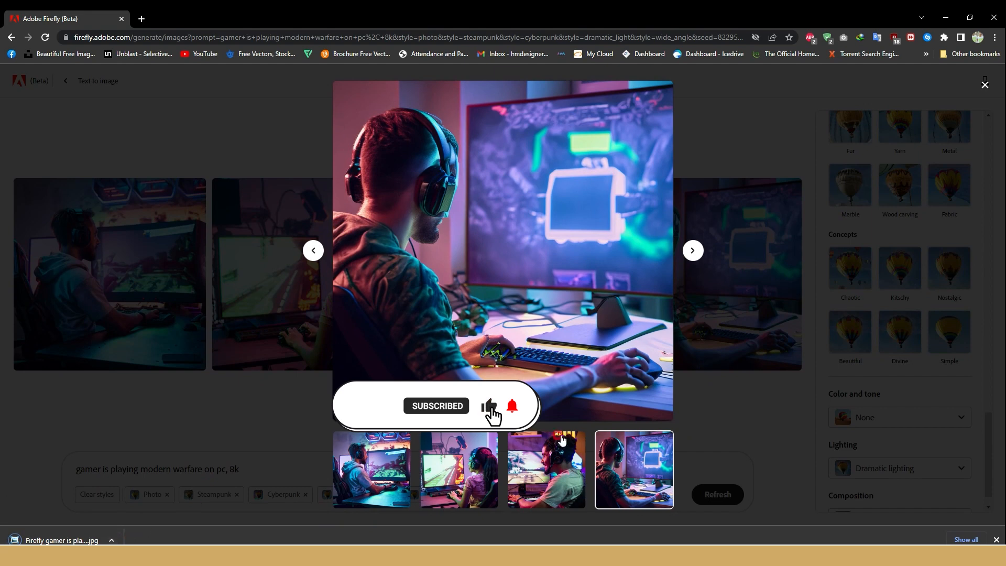
- Open the downloaded gamer image in Windows Photo Viewer and maximize its window
{"action": "left_click", "coordinate": [67, 539]}
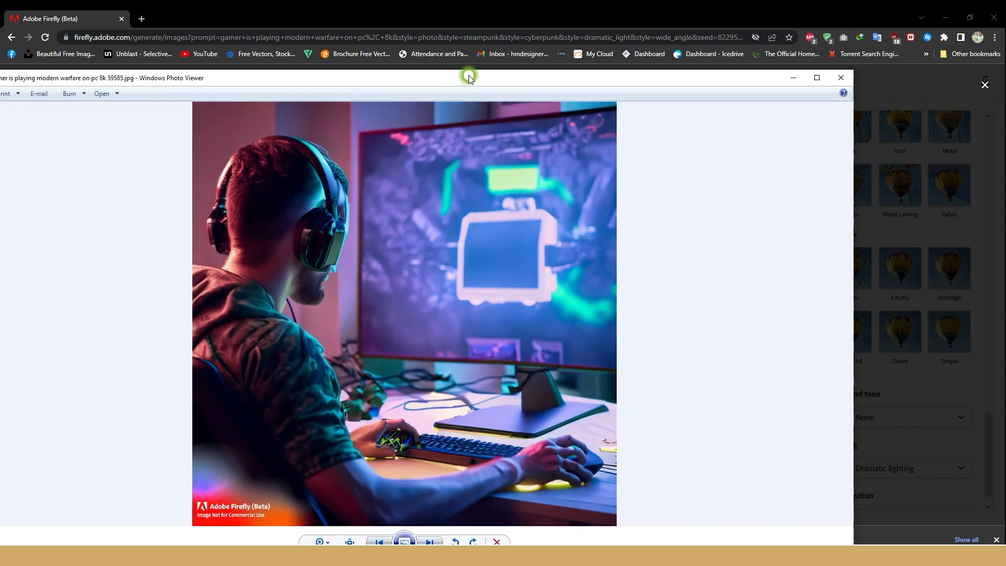
{"action": "double_click", "coordinate": [468, 78]}
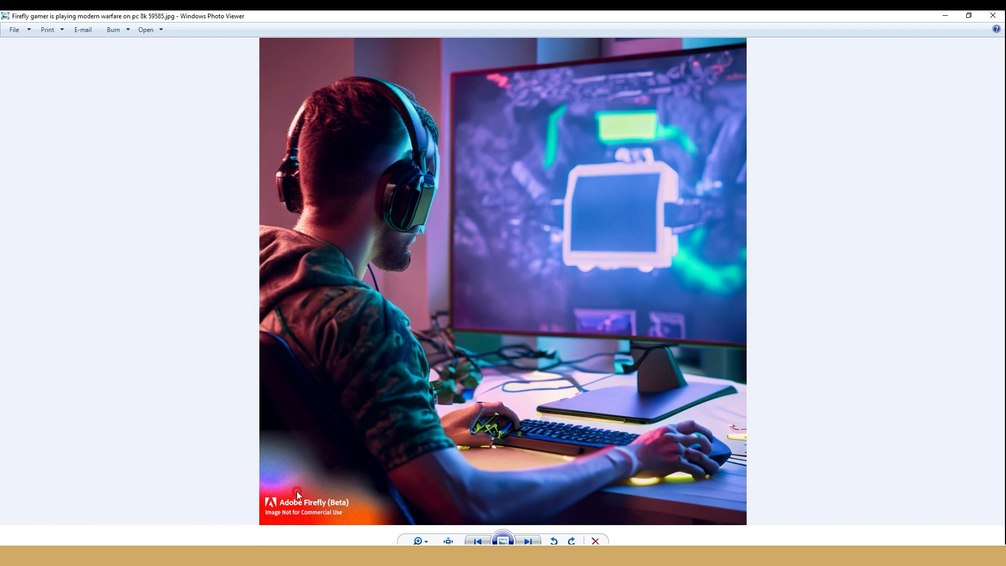
- Remove the broken Photoshop shortcut and switch to File Explorer at the Adobe Photoshop 2023 folder on drive D
{"action": "left_click", "coordinate": [401, 554]}
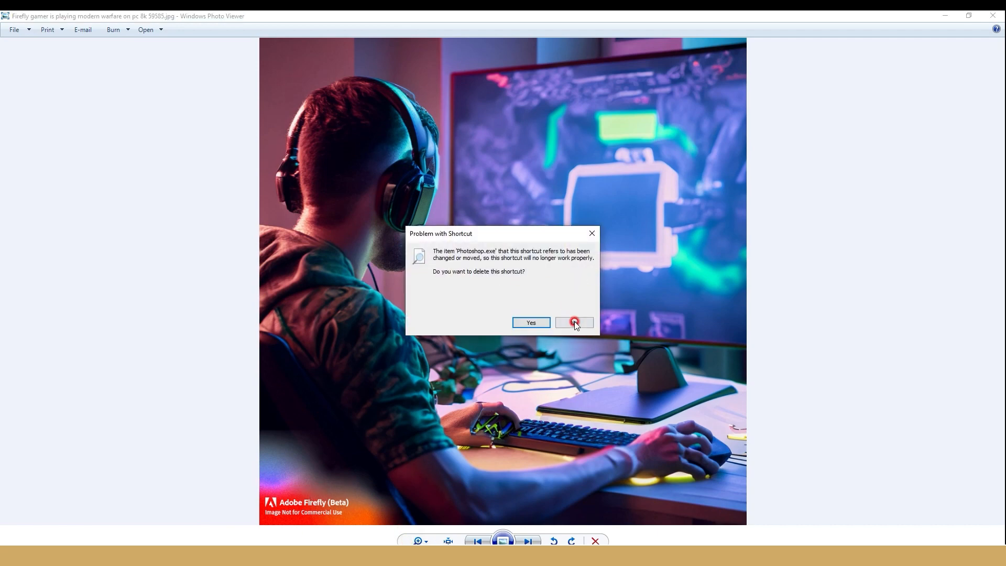
{"action": "left_click", "coordinate": [520, 322]}
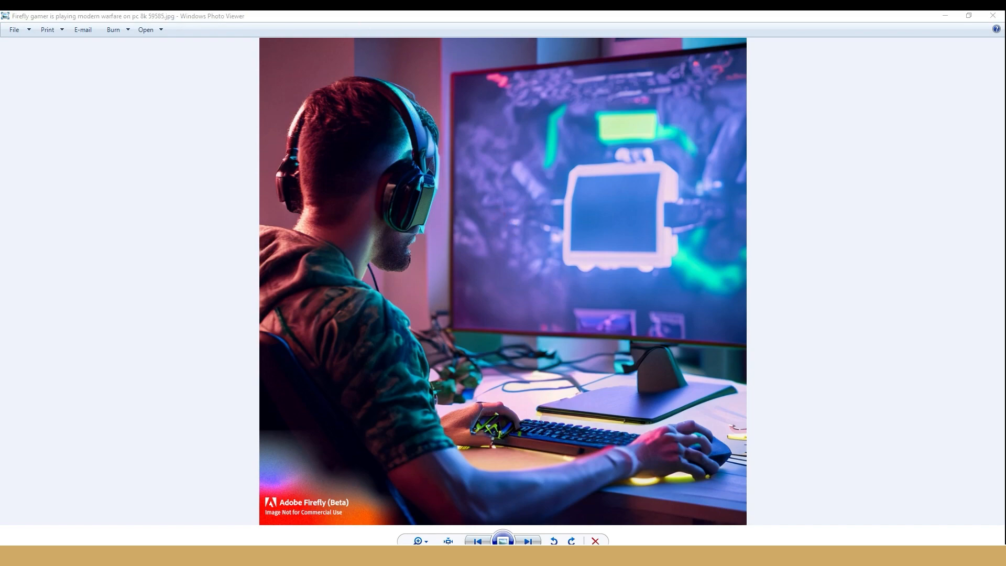
{"action": "left_click", "coordinate": [337, 511]}
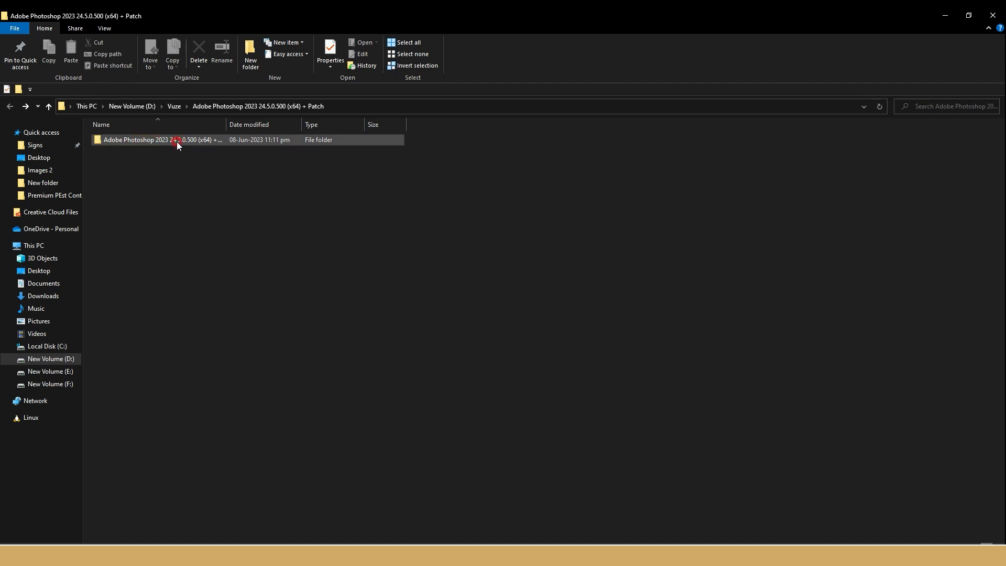
- Run Set-up.exe from the Setup folder and start installing Photoshop 24.5 in English (North America) at the default location
{"action": "double_click", "coordinate": [129, 139]}
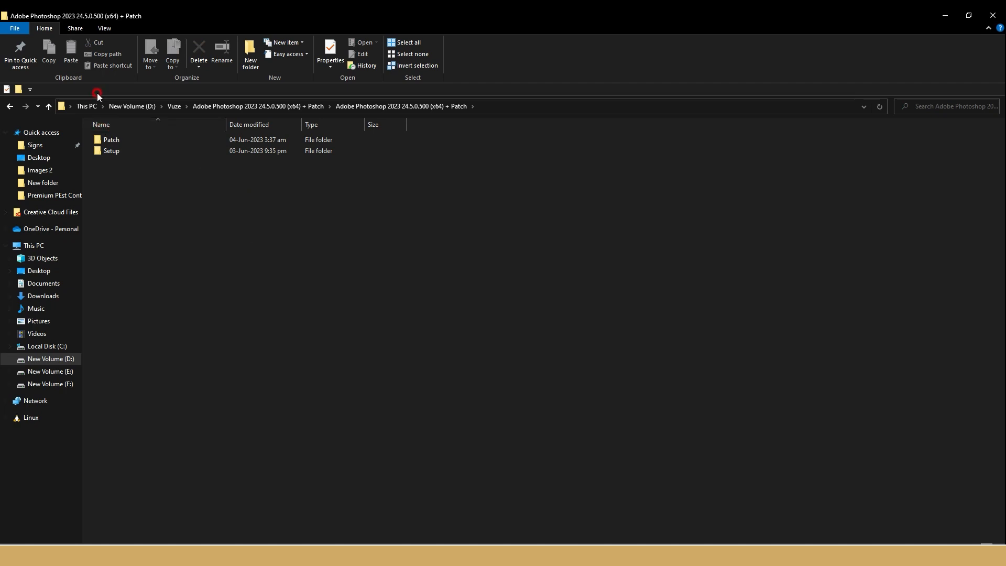
{"action": "double_click", "coordinate": [117, 151]}
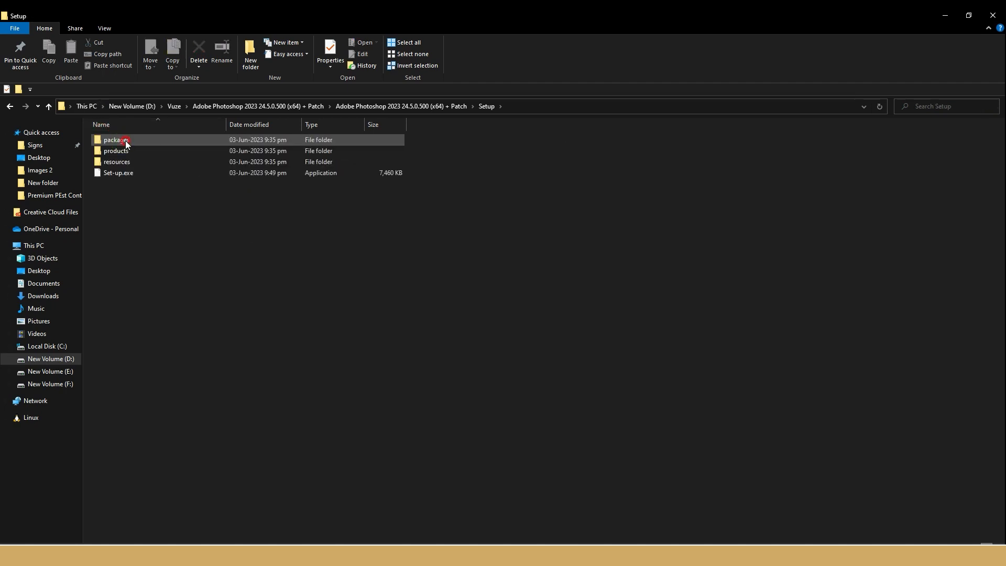
{"action": "left_click", "coordinate": [126, 174]}
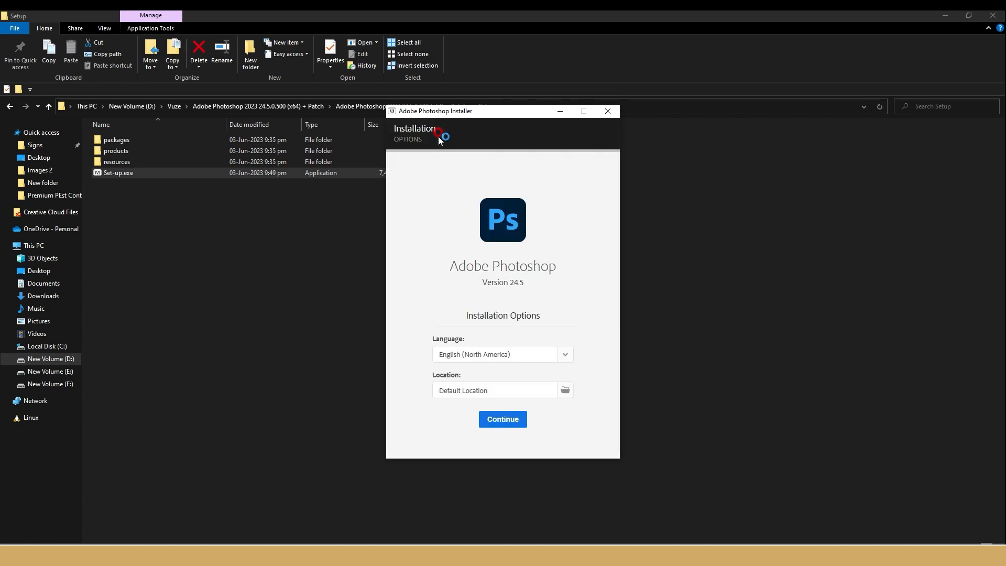
{"action": "left_click", "coordinate": [513, 419]}
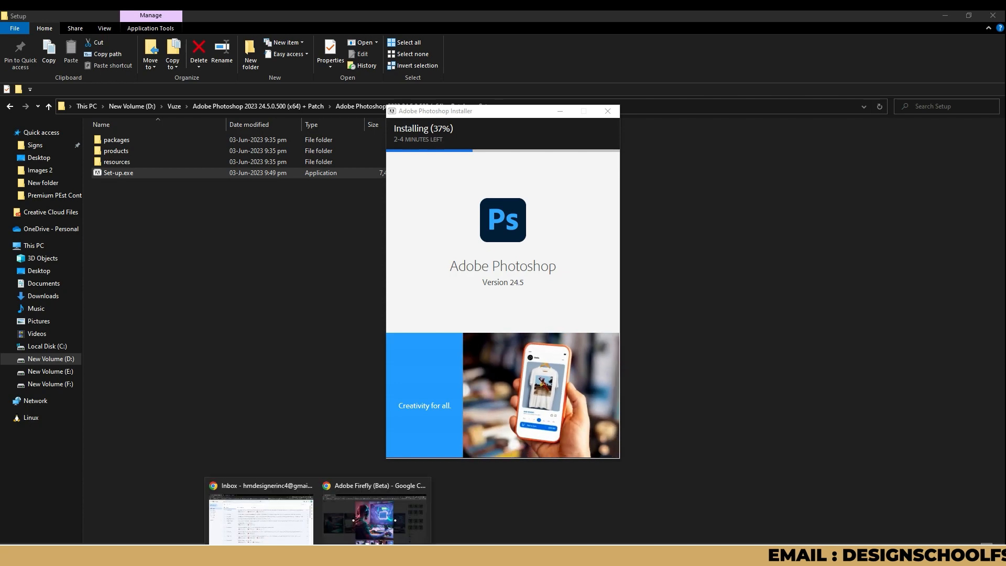
- Switch to Adobe Firefly in Chrome, return to the Text to image gallery and try the "Stairway to hell" example prompt
{"action": "left_click", "coordinate": [377, 516]}
{"action": "left_click", "coordinate": [65, 81]}
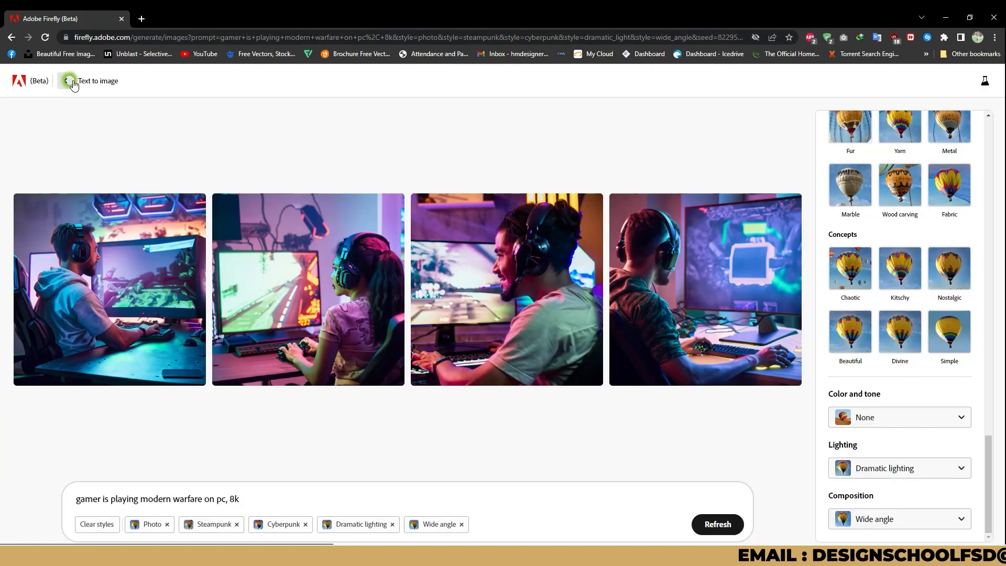
{"action": "left_click", "coordinate": [66, 80]}
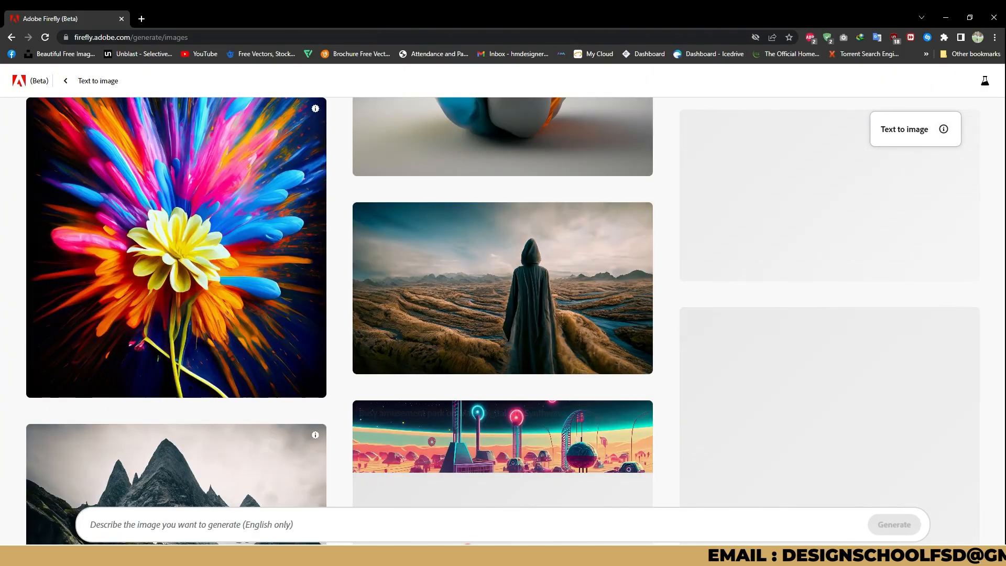
{"action": "scroll", "coordinate": [531, 336], "scroll_direction": "up", "scroll_amount": 8}
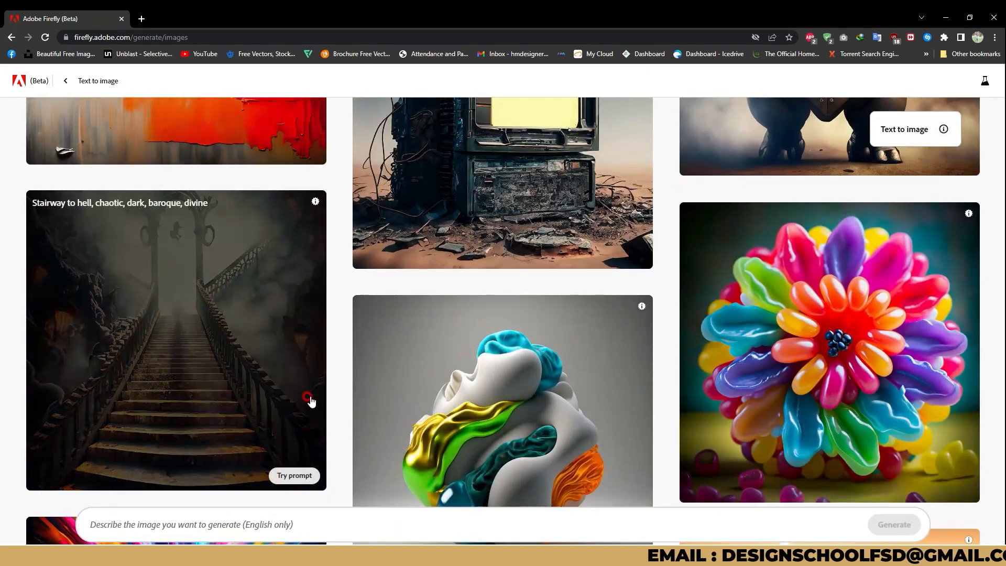
{"action": "scroll", "coordinate": [264, 251], "scroll_direction": "up", "scroll_amount": 3}
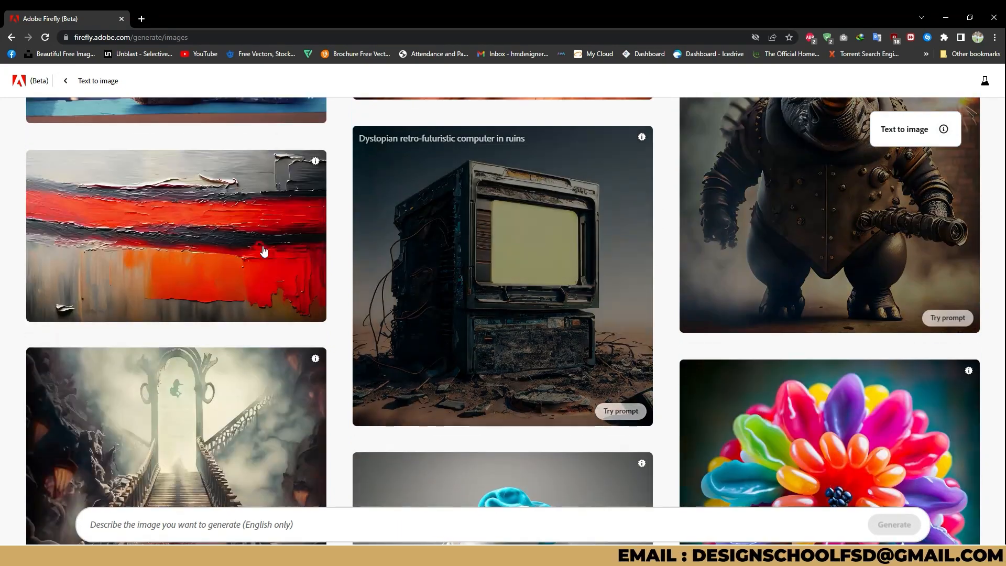
{"action": "scroll", "coordinate": [263, 251], "scroll_direction": "down", "scroll_amount": 3}
{"action": "left_click", "coordinate": [198, 288]}
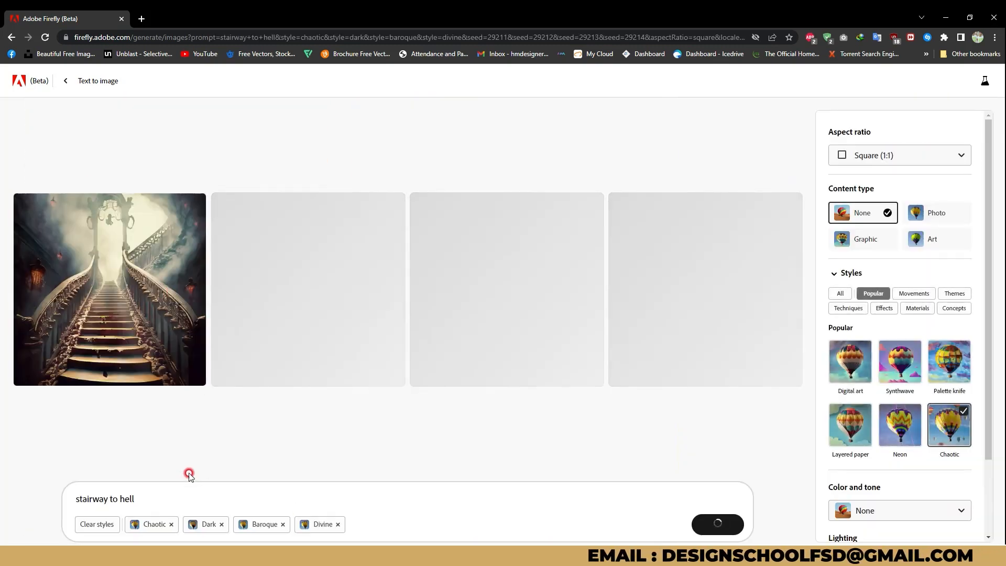
- Change the prompt to "stairway to heaven with my love", keeping the Chaotic, Dark, Baroque and Divine styles, and generate the images
{"action": "left_click", "coordinate": [155, 495]}
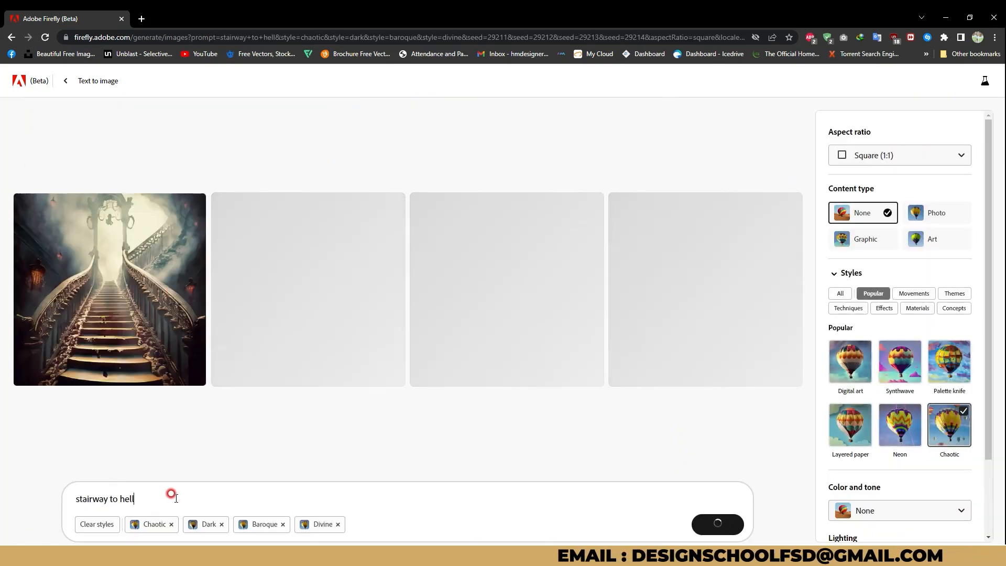
{"action": "double_click", "coordinate": [120, 496]}
{"action": "type", "text": "haven wit"}
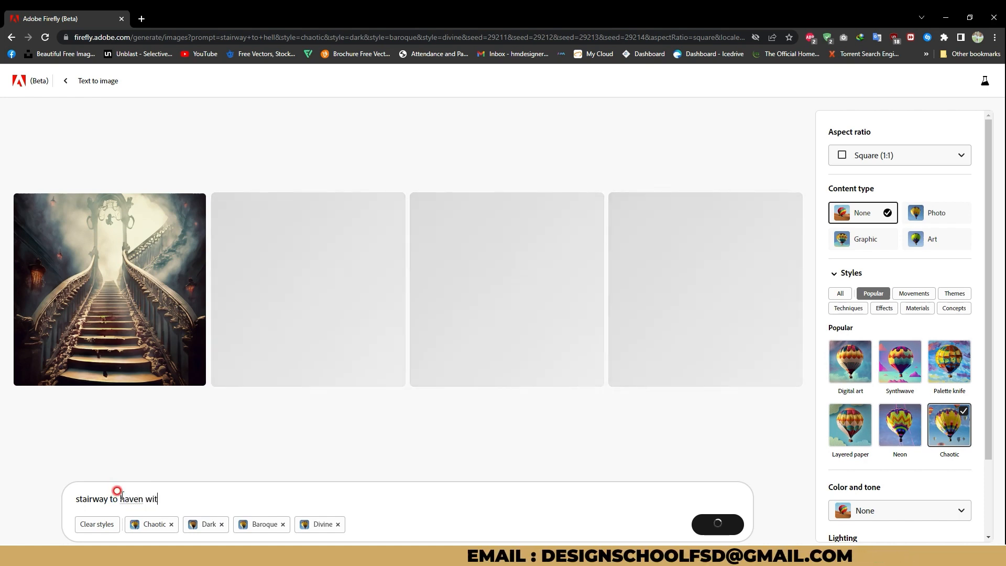
{"action": "type", "text": "h"}
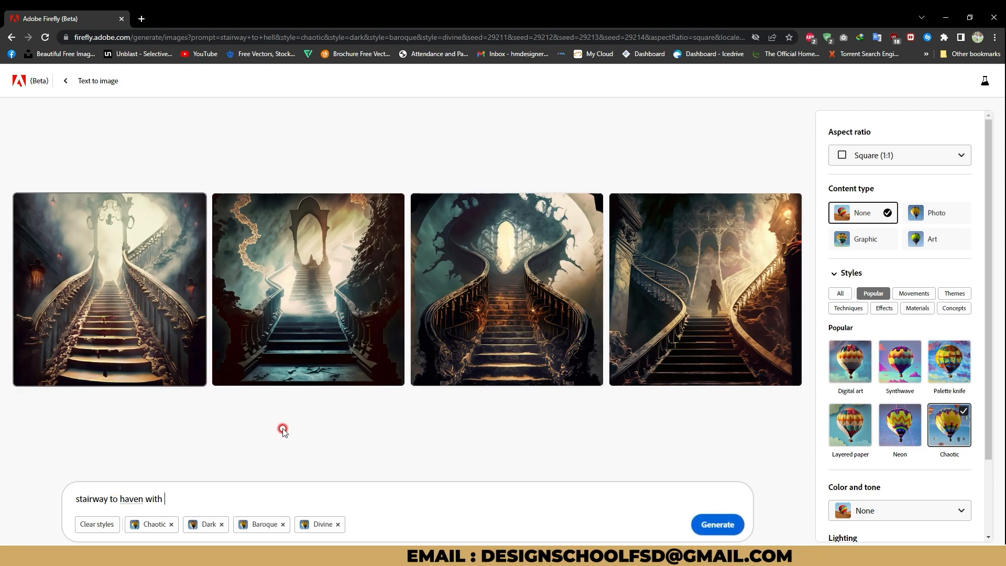
{"action": "right_click", "coordinate": [128, 502]}
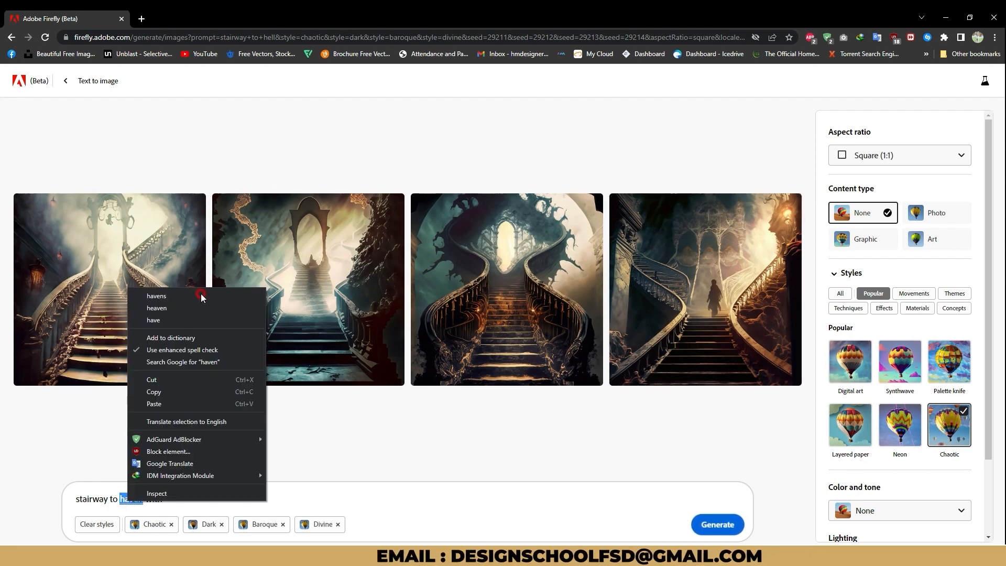
{"action": "left_click", "coordinate": [197, 309]}
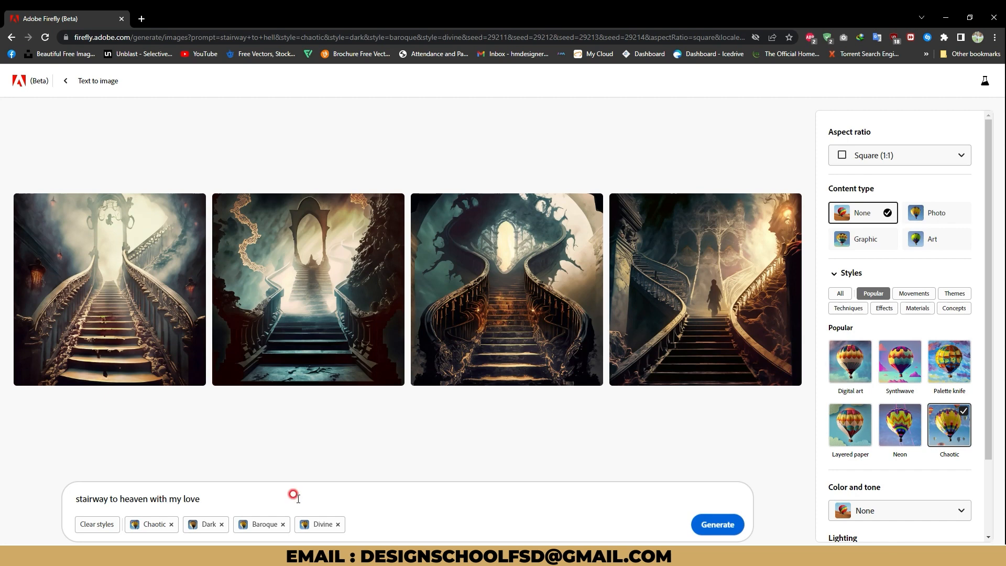
{"action": "left_click", "coordinate": [716, 525]}
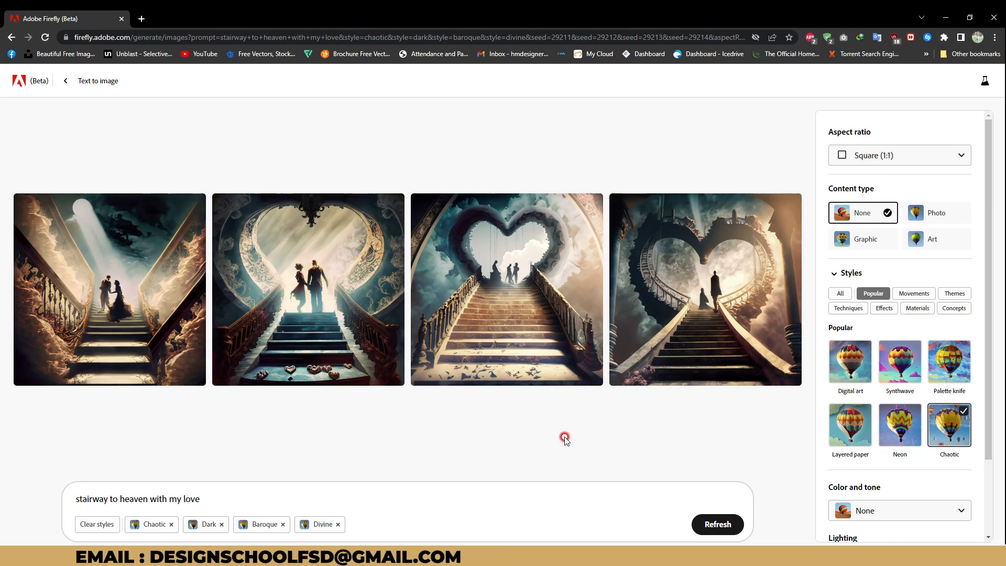
- Return to the Firefly home page and open Generative fill
{"action": "left_click", "coordinate": [64, 82]}
{"action": "left_click", "coordinate": [63, 82]}
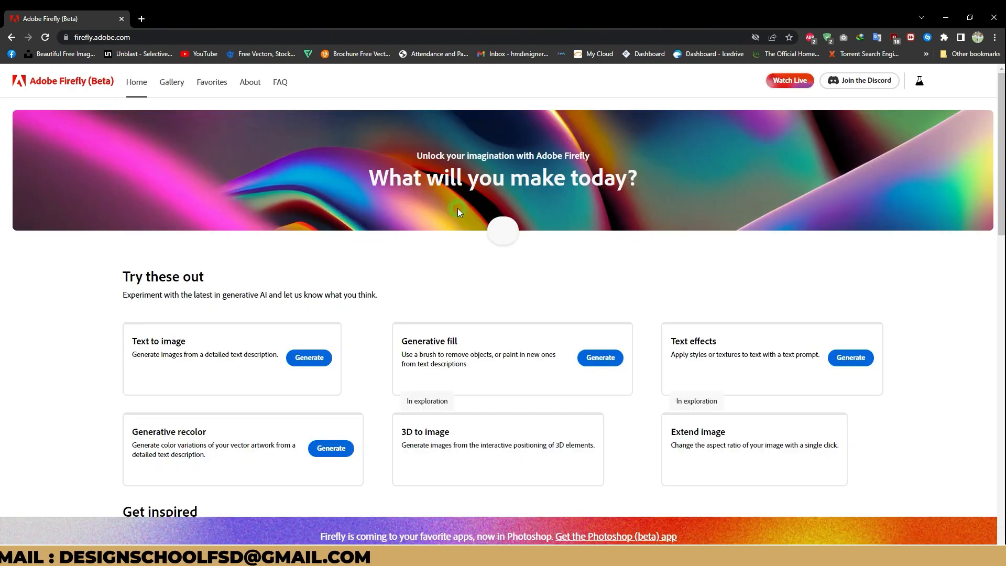
{"action": "scroll", "coordinate": [511, 238], "scroll_direction": "down", "scroll_amount": 3}
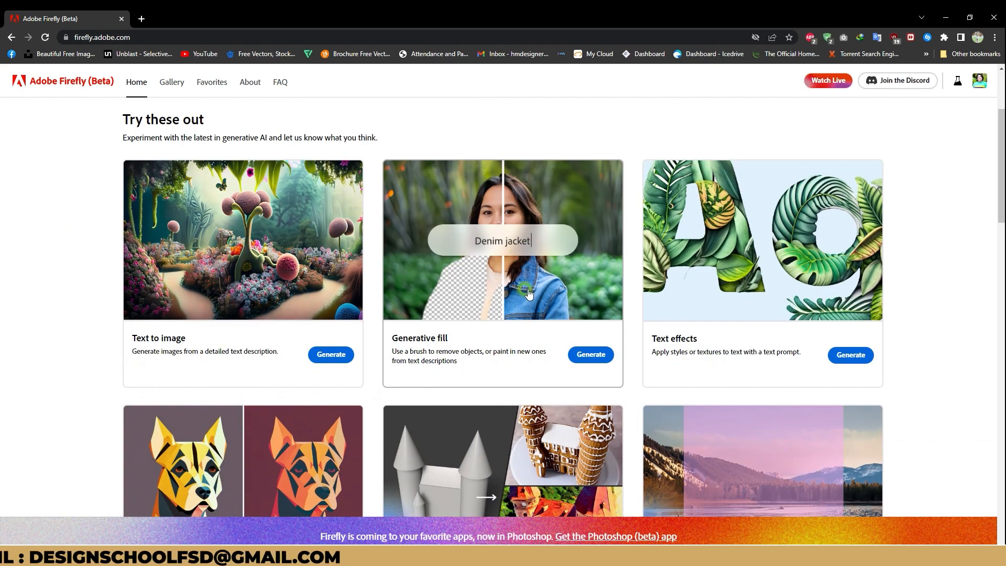
{"action": "left_click", "coordinate": [524, 291]}
- Browse the Generative fill samples and open the orange furry creature in the forest
{"action": "scroll", "coordinate": [257, 296], "scroll_direction": "down", "scroll_amount": 1}
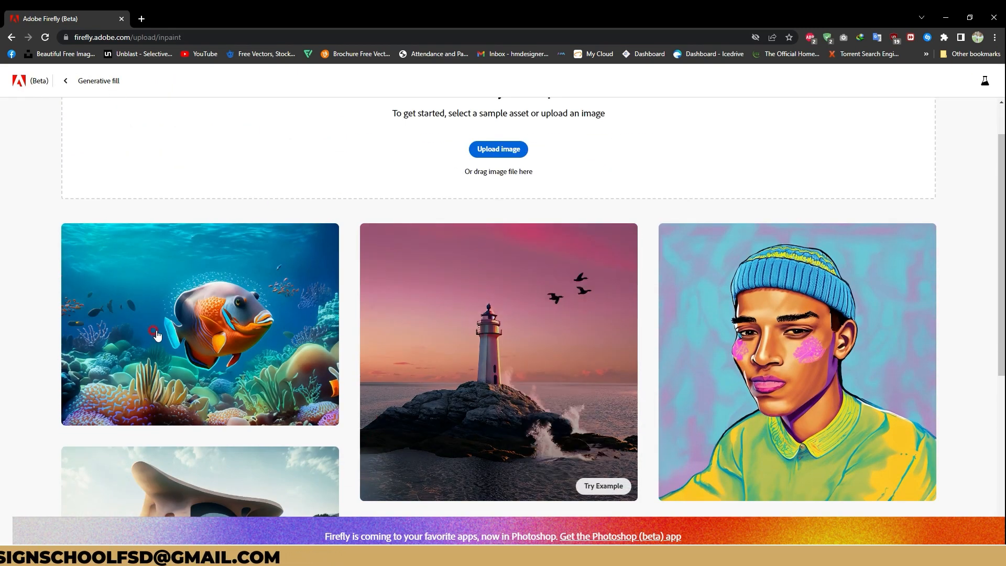
{"action": "scroll", "coordinate": [299, 323], "scroll_direction": "down", "scroll_amount": 3}
{"action": "scroll", "coordinate": [485, 373], "scroll_direction": "down", "scroll_amount": 1}
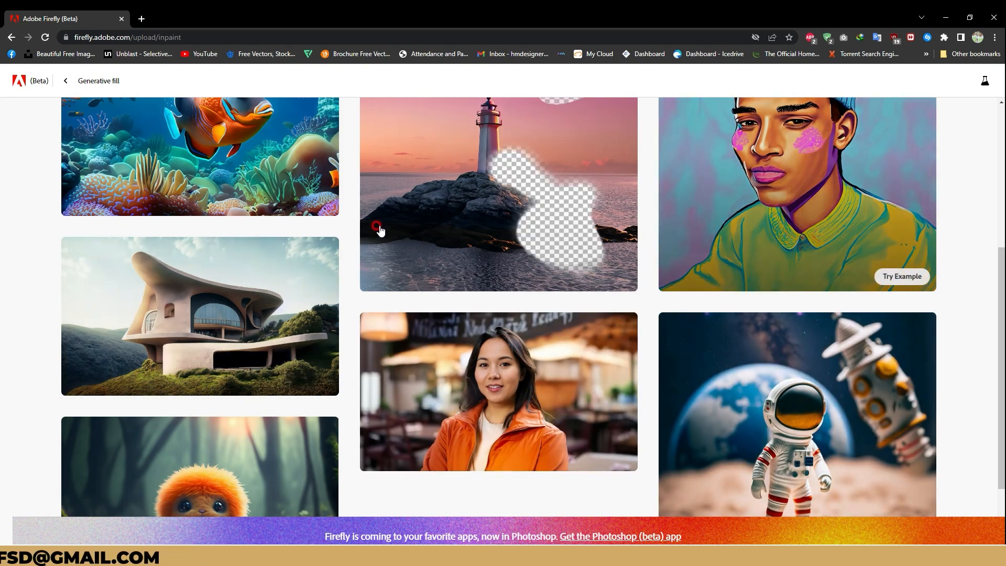
{"action": "scroll", "coordinate": [191, 406], "scroll_direction": "down", "scroll_amount": 2}
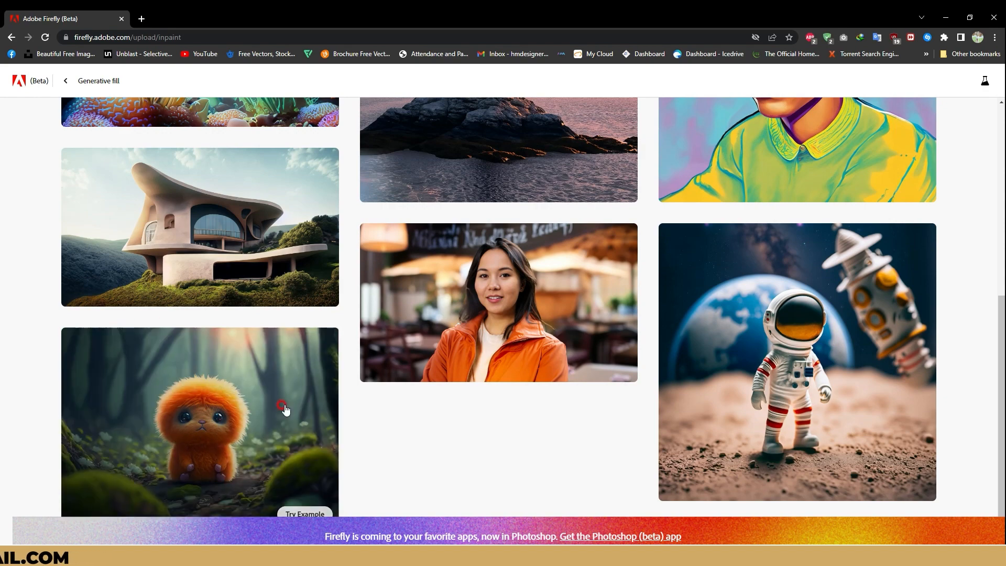
{"action": "left_click", "coordinate": [287, 429]}
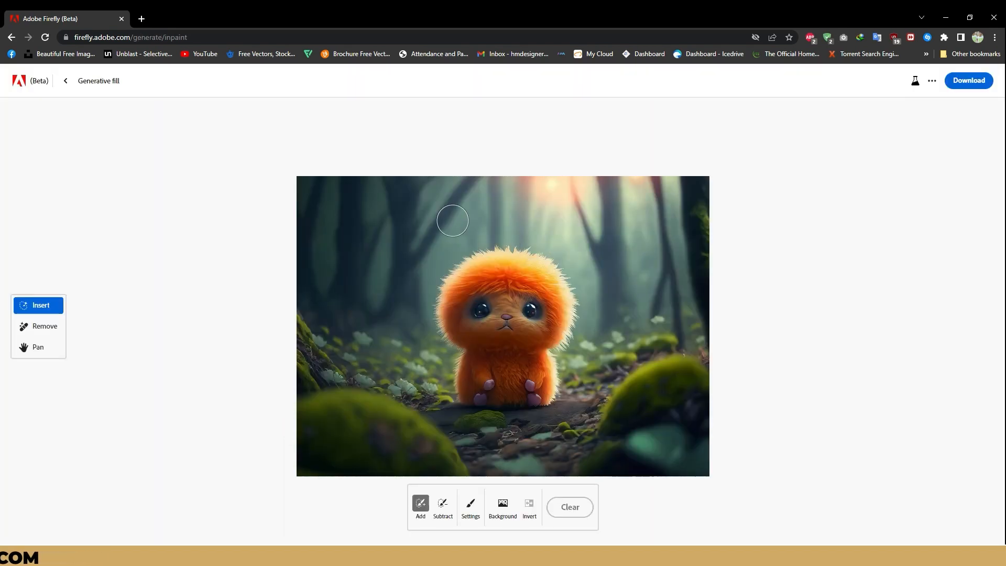
- Try and clear the automatic background removal, and brush out a tall area of forest to the right of the creature
{"action": "left_click", "coordinate": [511, 522]}
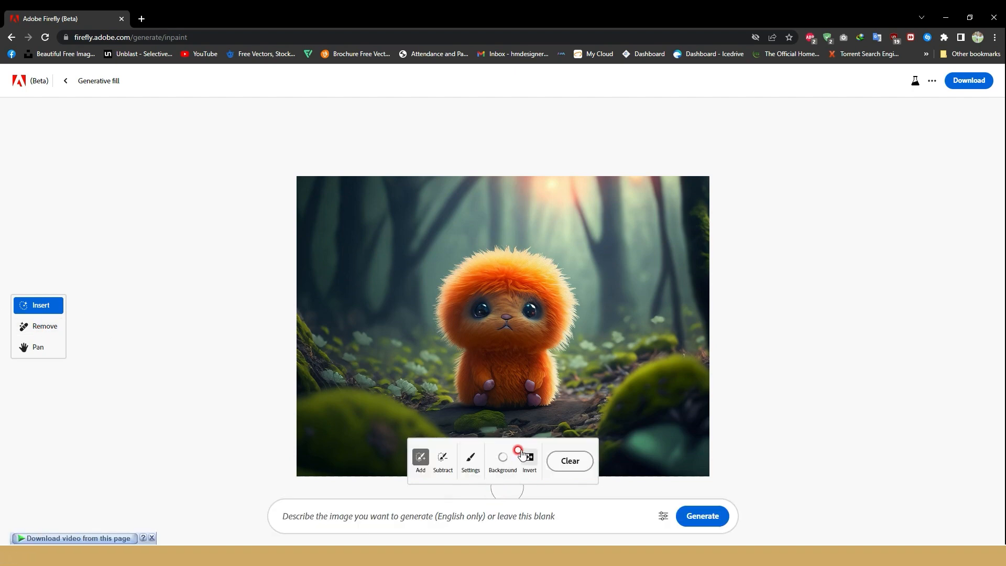
{"action": "left_click", "coordinate": [572, 464]}
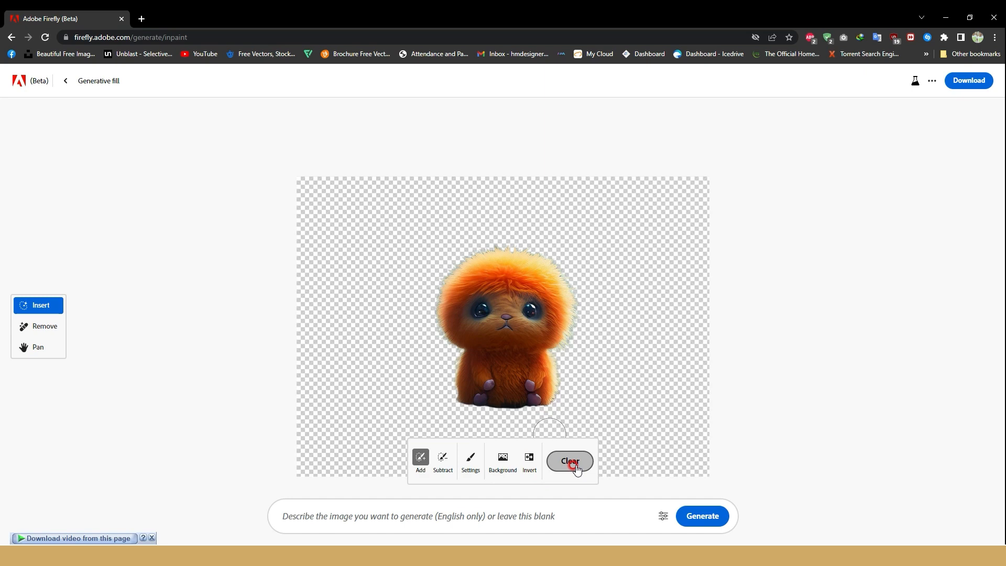
{"action": "mouse_move", "coordinate": [598, 385]}
{"action": "left_mouse_down"}
{"action": "mouse_move", "coordinate": [673, 291]}
{"action": "mouse_move", "coordinate": [655, 357]}
{"action": "mouse_move", "coordinate": [633, 365]}
{"action": "mouse_move", "coordinate": [672, 234]}
{"action": "mouse_move", "coordinate": [647, 200]}
{"action": "mouse_move", "coordinate": [620, 234]}
{"action": "mouse_move", "coordinate": [621, 322]}
{"action": "mouse_move", "coordinate": [618, 292]}
{"action": "left_mouse_up"}
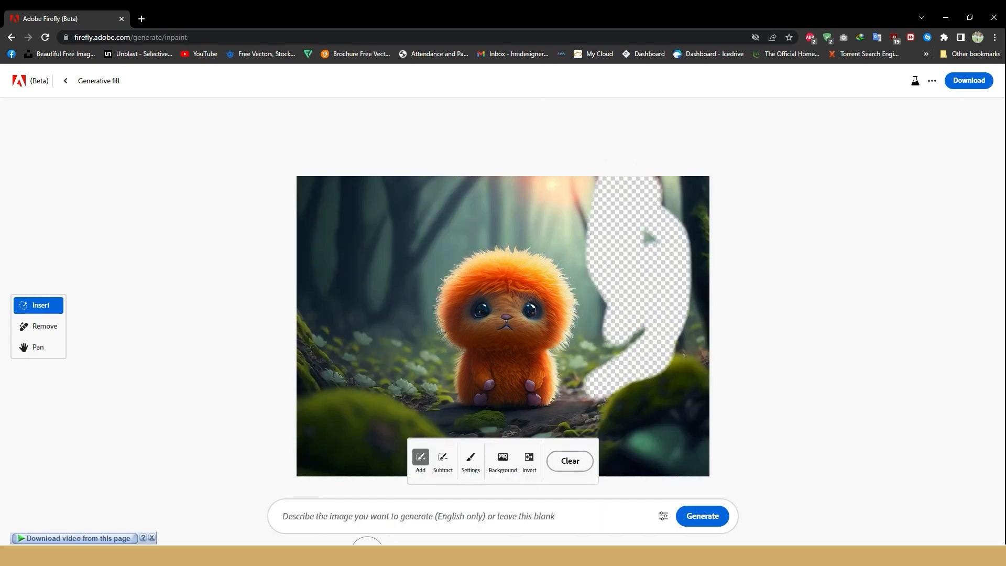
{"action": "mouse_move", "coordinate": [657, 249]}
{"action": "left_mouse_down"}
{"action": "mouse_move", "coordinate": [620, 346]}
{"action": "mouse_move", "coordinate": [668, 156]}
{"action": "left_mouse_up"}
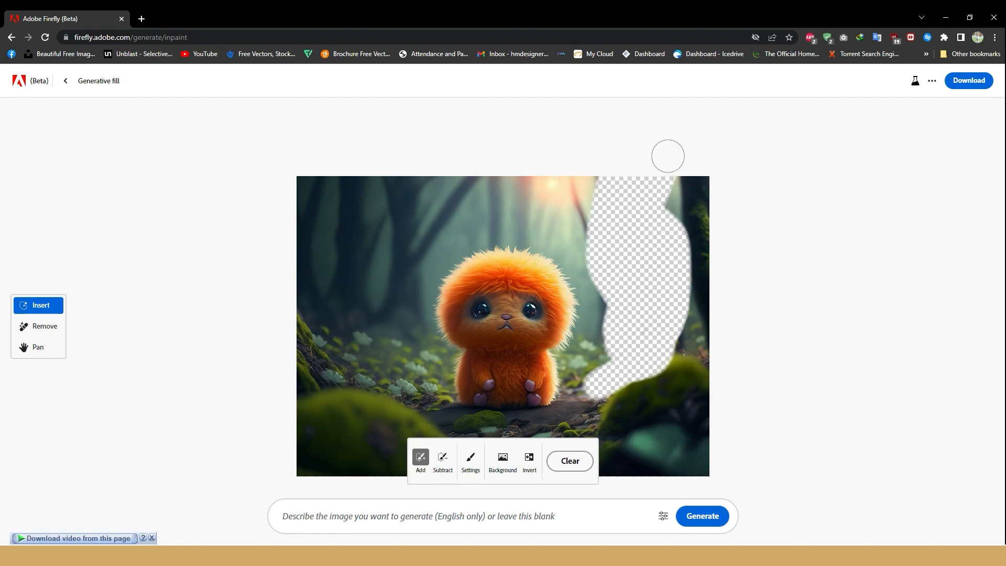
- Generate a fill for the brushed-out area with the prompt "monkey"
{"action": "left_click", "coordinate": [384, 508]}
{"action": "type", "text": "mo"}
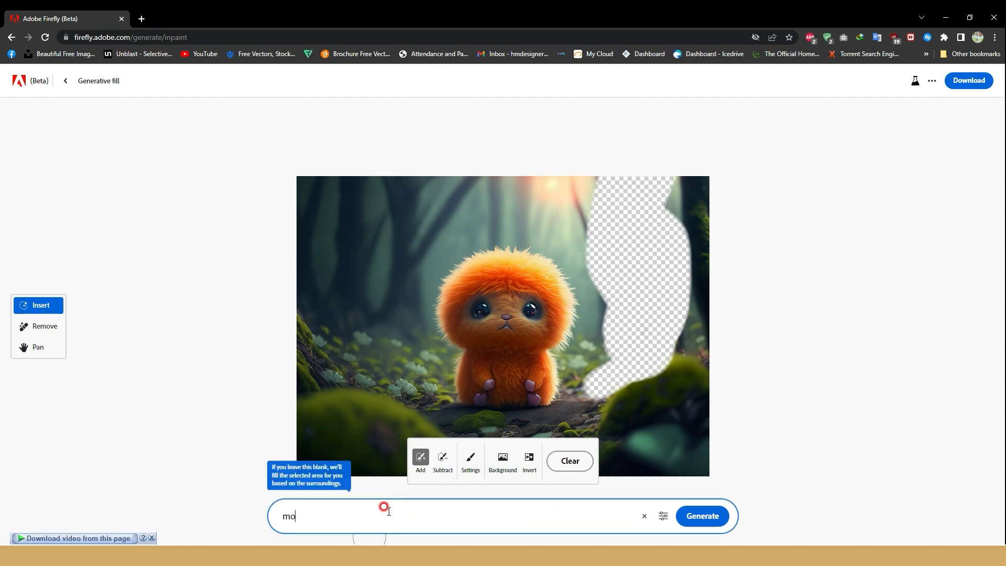
{"action": "type", "text": "nkey"}
{"action": "key", "text": "Return"}
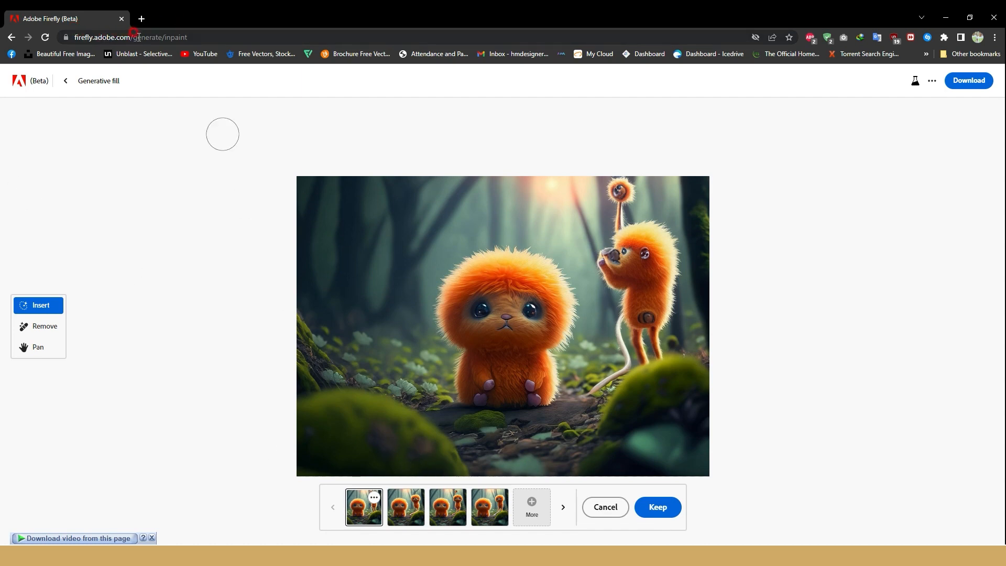
- Compare the monkey variations and keep the one standing upright facing forward with a long tail
{"action": "left_click", "coordinate": [404, 523]}
{"action": "left_click", "coordinate": [449, 511]}
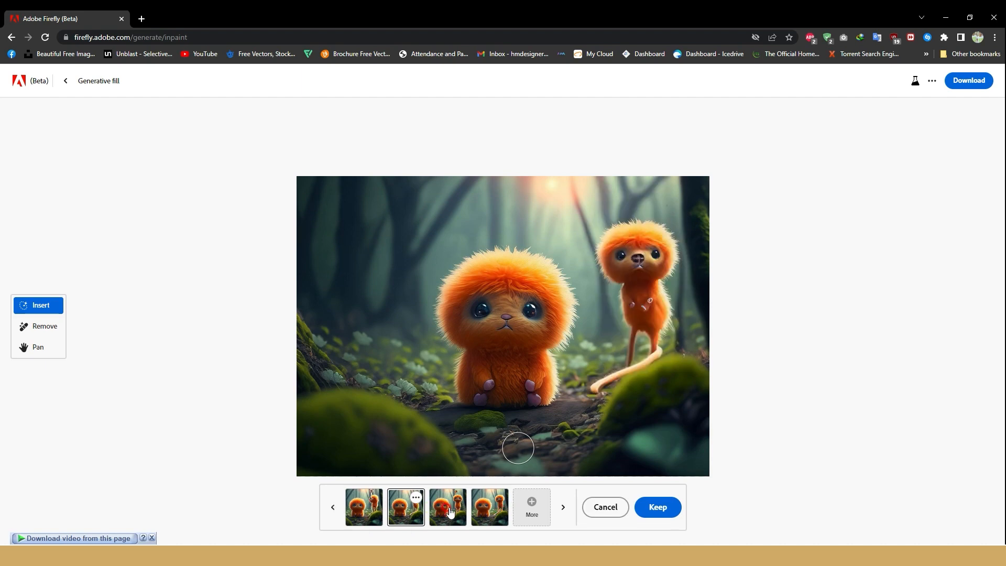
{"action": "left_click", "coordinate": [493, 520]}
{"action": "left_click", "coordinate": [661, 505]}
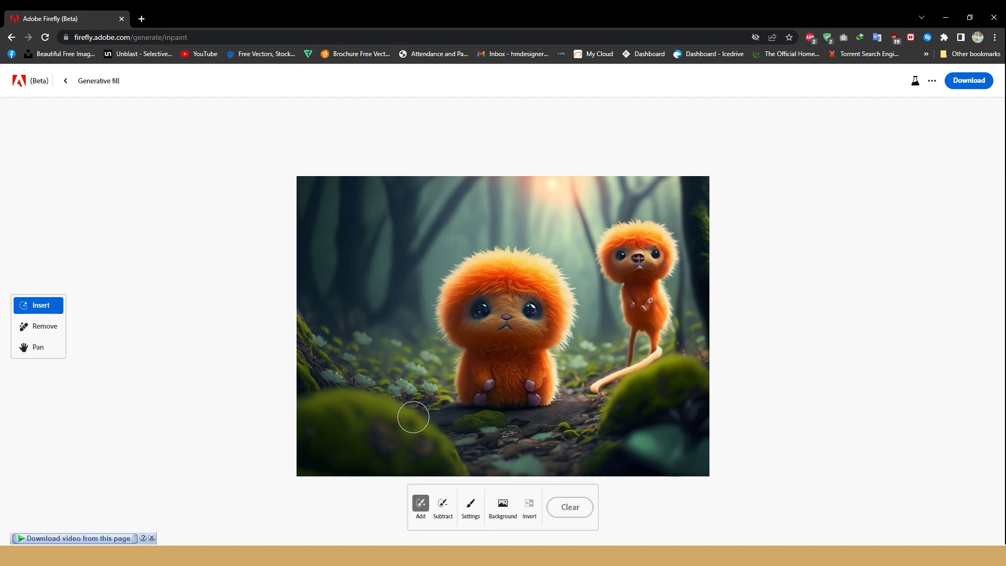
- Brush out a tall area of forest to the left of the creature and generate a fill with the prompt "beast"
{"action": "mouse_move", "coordinate": [392, 361]}
{"action": "left_mouse_down"}
{"action": "mouse_move", "coordinate": [350, 203]}
{"action": "mouse_move", "coordinate": [370, 345]}
{"action": "mouse_move", "coordinate": [361, 207]}
{"action": "mouse_move", "coordinate": [356, 293]}
{"action": "mouse_move", "coordinate": [367, 230]}
{"action": "mouse_move", "coordinate": [339, 295]}
{"action": "mouse_move", "coordinate": [333, 287]}
{"action": "left_mouse_up"}
{"action": "left_click_drag", "start_coordinate": [346, 206], "coordinate": [381, 224]}
{"action": "left_click", "coordinate": [409, 511]}
{"action": "type", "text": "beast"}
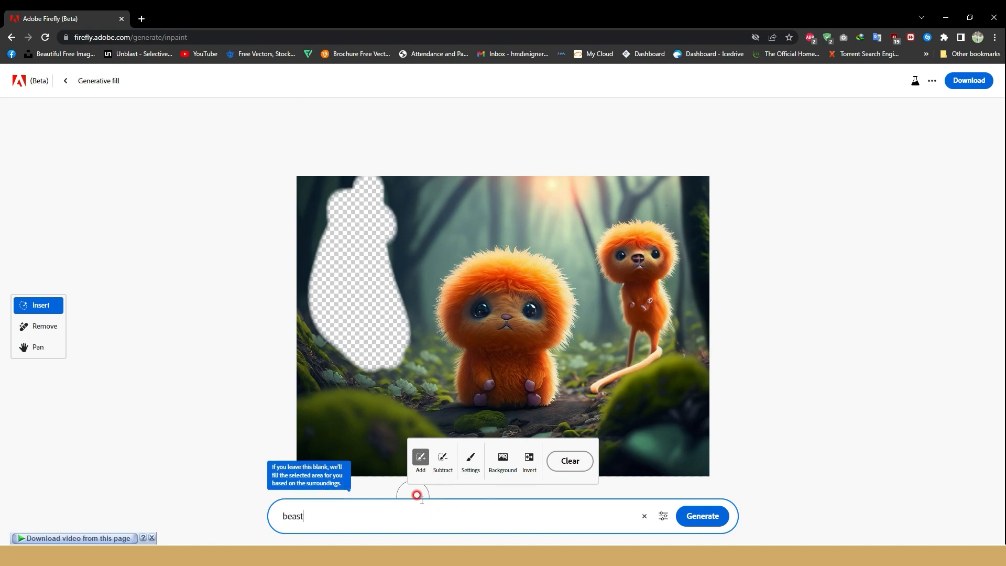
{"action": "left_click", "coordinate": [709, 517]}
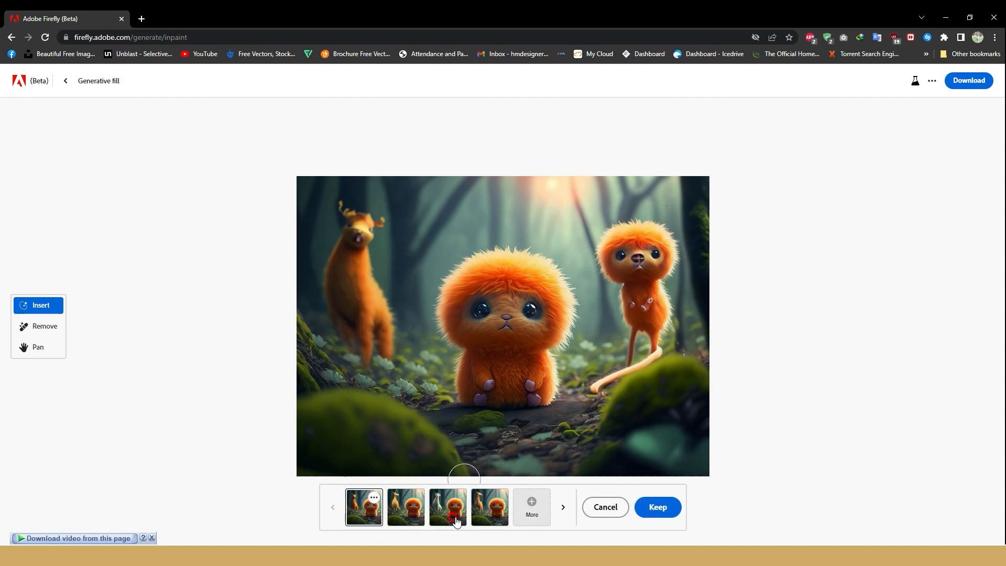
- Compare the beast variations, keep the second one with the shaggy yellow animal, and return to the Generative fill start page
{"action": "left_click", "coordinate": [408, 516]}
{"action": "left_click", "coordinate": [452, 502]}
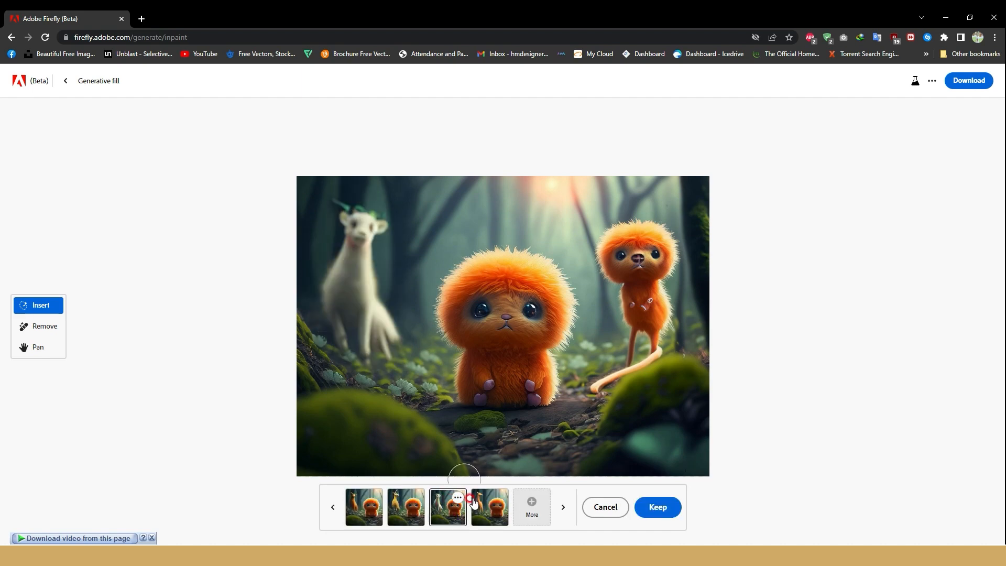
{"action": "left_click", "coordinate": [495, 505]}
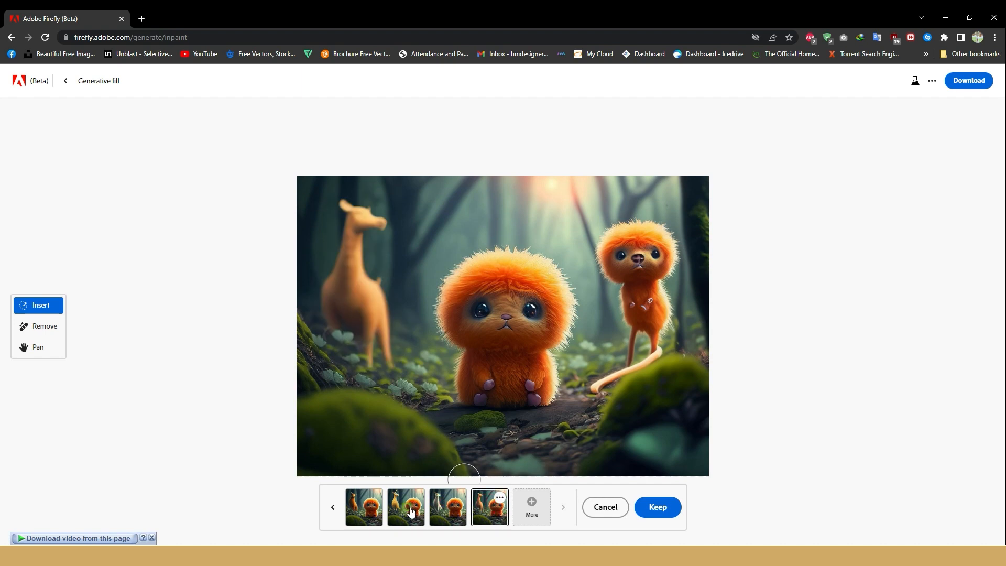
{"action": "left_click", "coordinate": [411, 513]}
{"action": "left_click", "coordinate": [654, 512]}
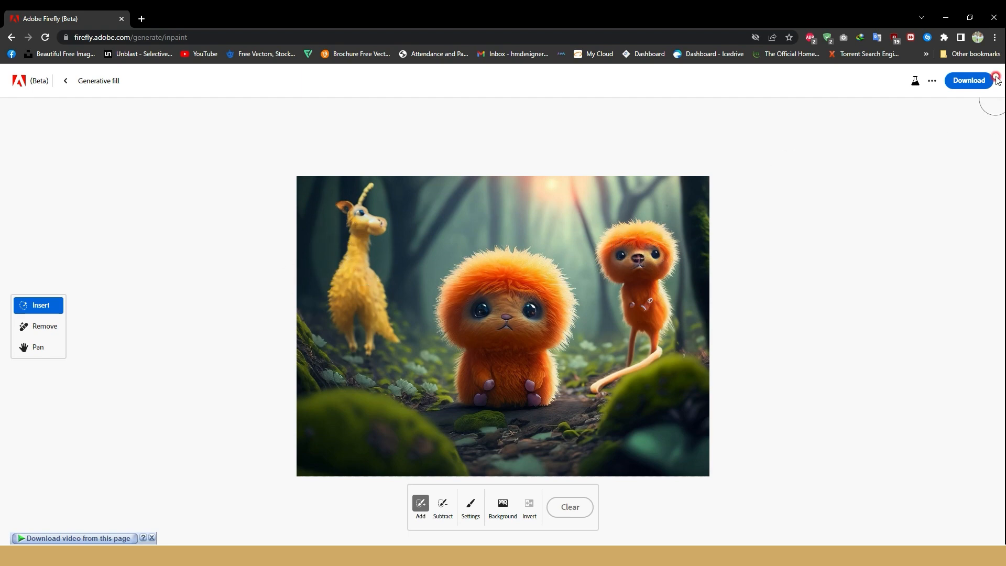
{"action": "left_click", "coordinate": [68, 82]}
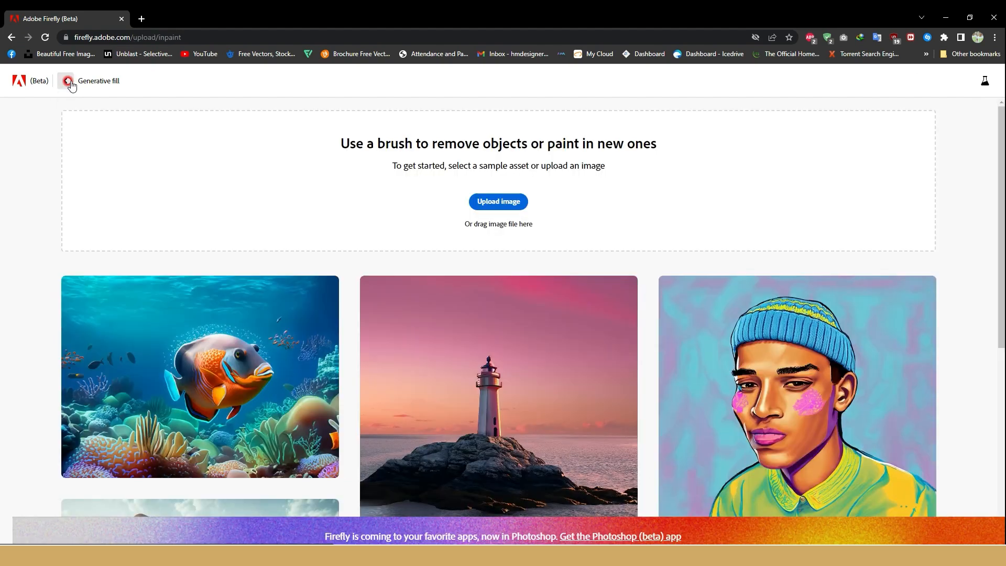
- Return to the Firefly home page and look through the available and in-exploration generative features
{"action": "left_click", "coordinate": [67, 82]}
{"action": "scroll", "coordinate": [433, 341], "scroll_direction": "down", "scroll_amount": 6}
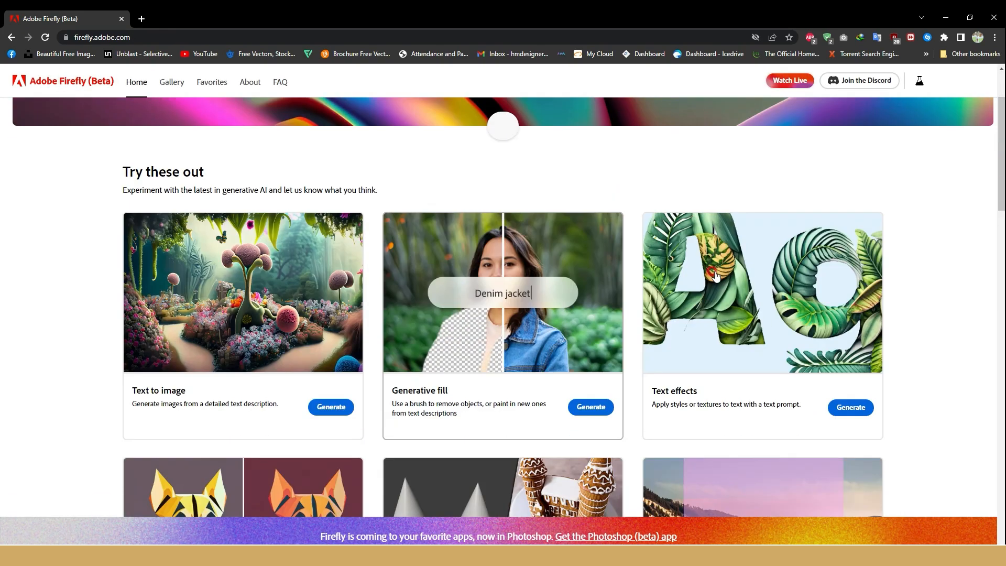
{"action": "scroll", "coordinate": [192, 310], "scroll_direction": "down", "scroll_amount": 4}
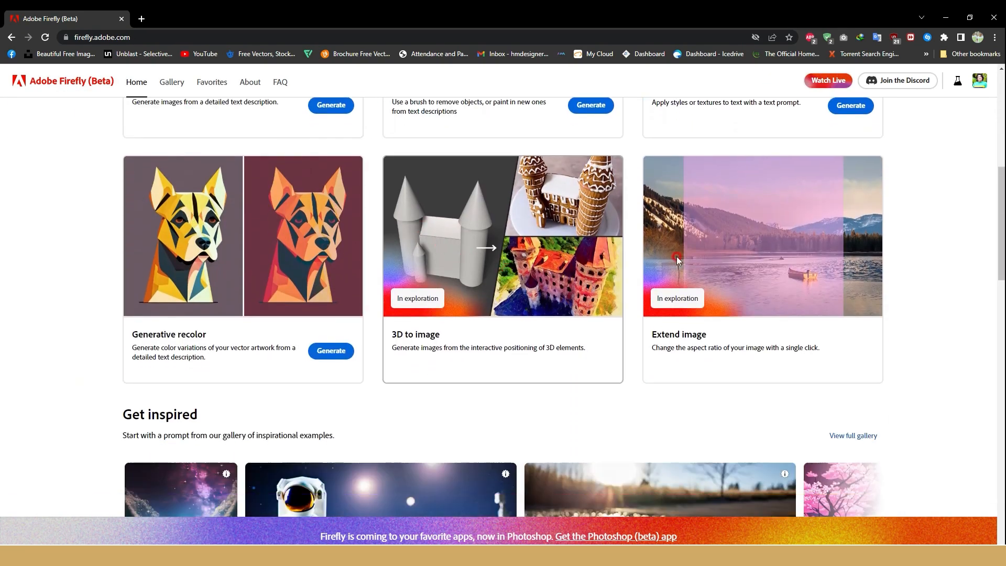
{"action": "scroll", "coordinate": [208, 357], "scroll_direction": "down", "scroll_amount": 20}
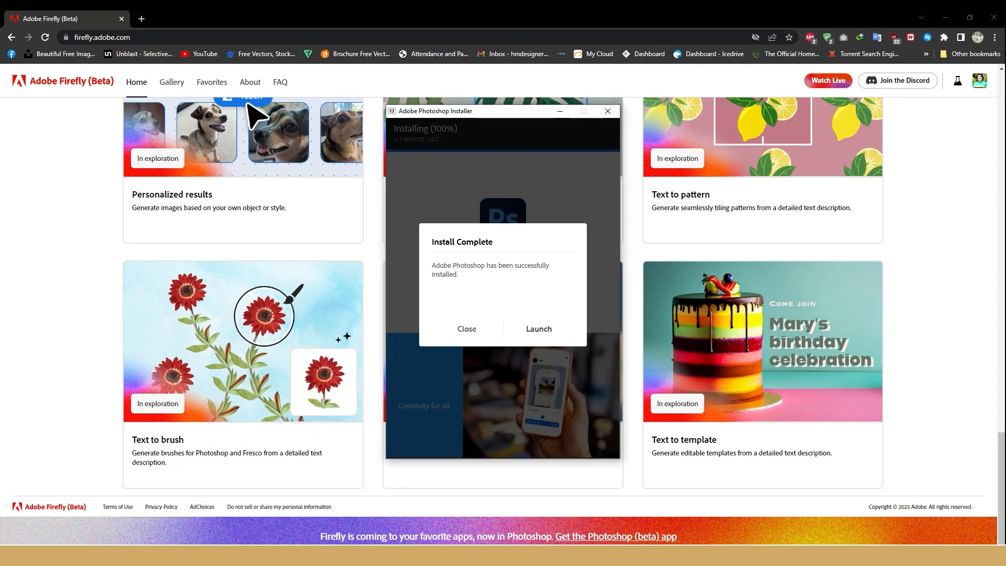
- Close the finished Photoshop installer and open the Patch folder of the Adobe Photoshop 2023 download in File Explorer
{"action": "left_click", "coordinate": [470, 332]}
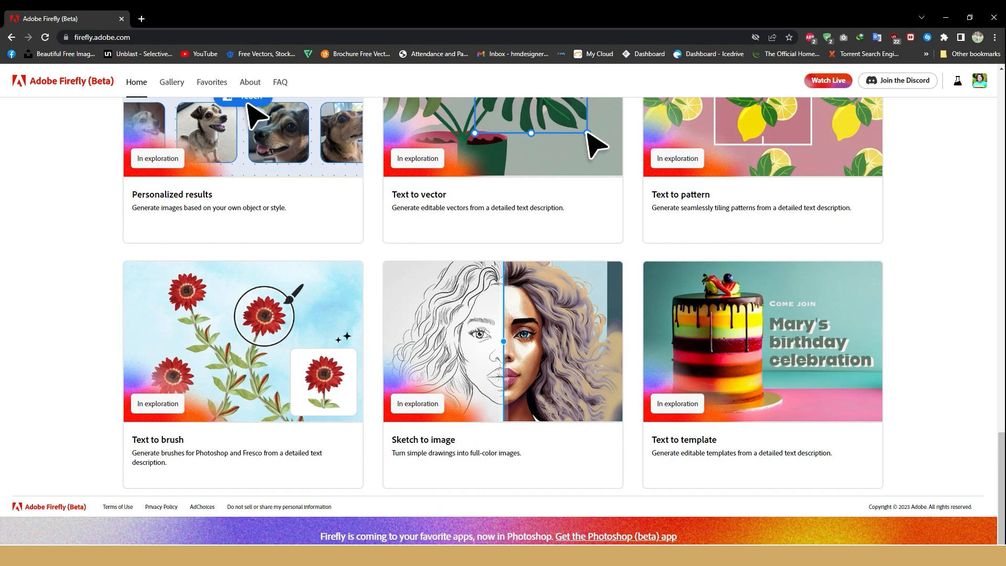
{"action": "mouse_move", "coordinate": [282, 524]}
{"action": "left_click", "coordinate": [336, 515]}
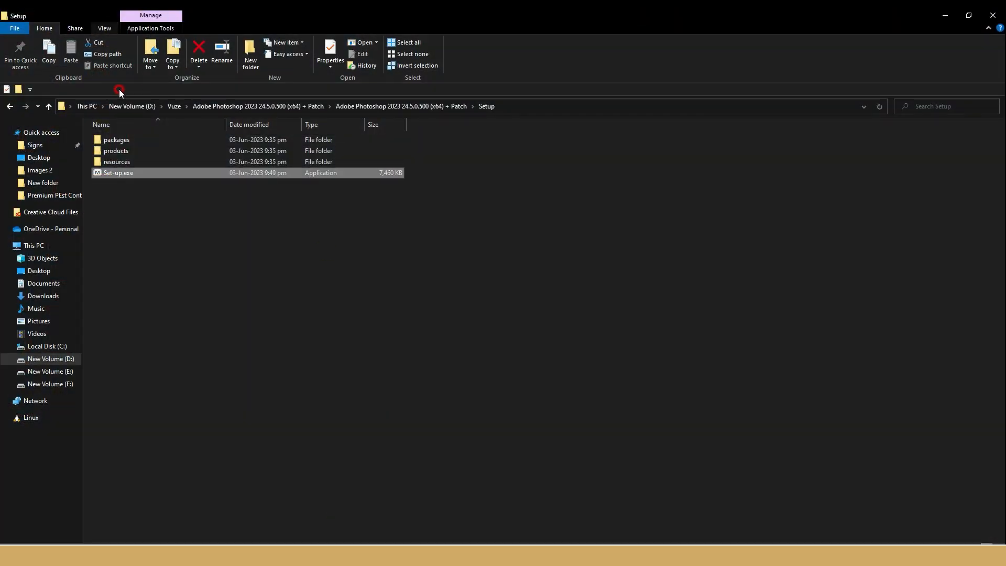
{"action": "left_click", "coordinate": [10, 107]}
{"action": "left_click", "coordinate": [9, 107]}
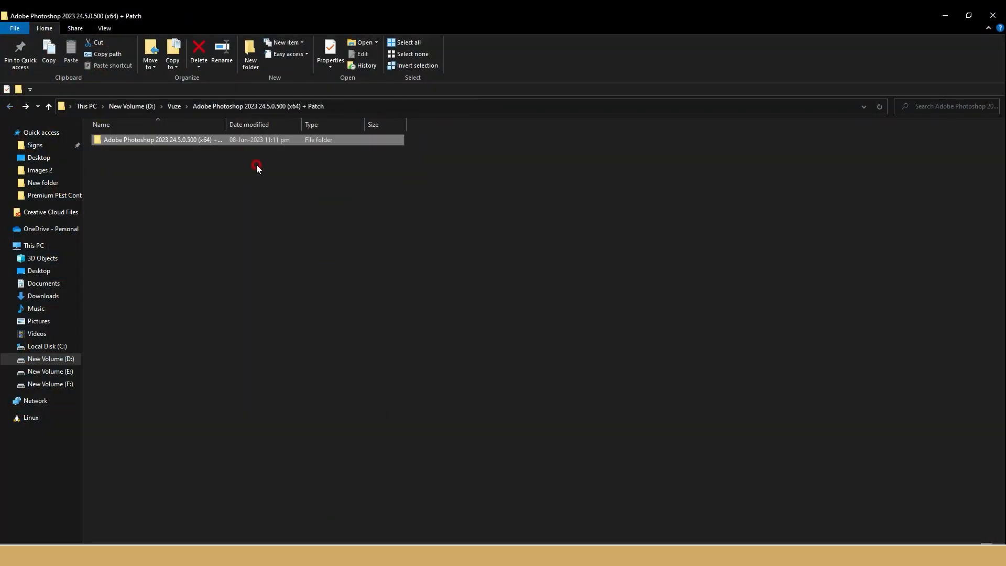
{"action": "double_click", "coordinate": [147, 143]}
{"action": "double_click", "coordinate": [137, 140]}
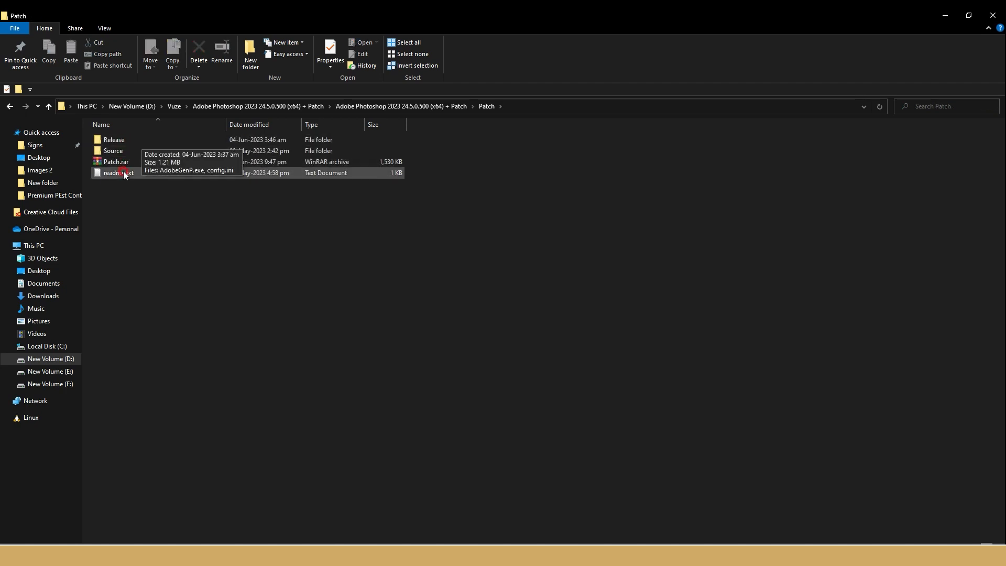
- Examine the contents of the Release and Source folders inside the Patch folder
{"action": "left_click", "coordinate": [125, 139]}
{"action": "double_click", "coordinate": [125, 139]}
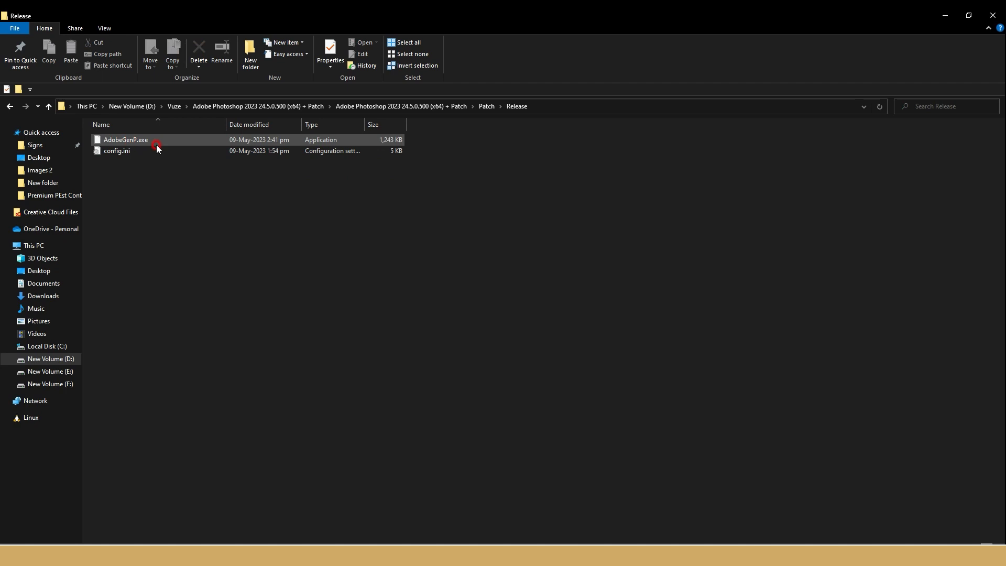
{"action": "key", "text": "alt+Left"}
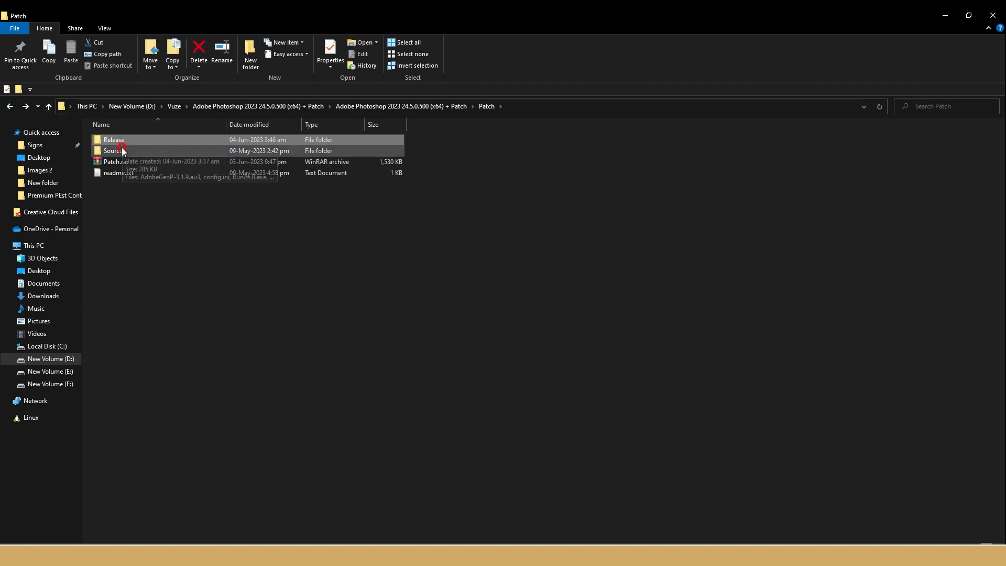
{"action": "double_click", "coordinate": [113, 151]}
{"action": "left_click", "coordinate": [147, 161]}
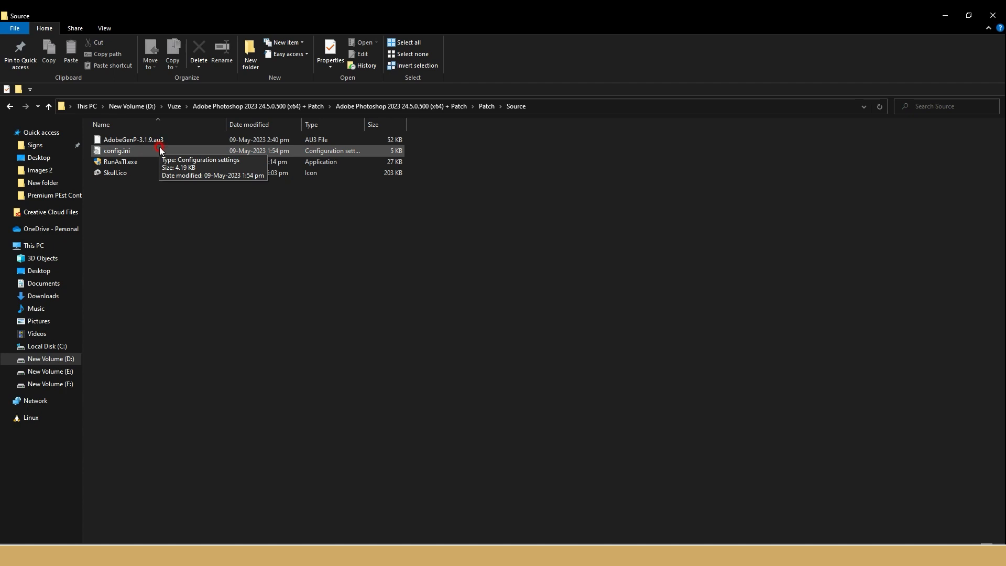
{"action": "left_click", "coordinate": [153, 166]}
{"action": "left_click", "coordinate": [154, 164]}
{"action": "left_click", "coordinate": [163, 156]}
{"action": "left_click", "coordinate": [162, 163]}
{"action": "left_click", "coordinate": [162, 150]}
{"action": "left_click", "coordinate": [7, 107]}
- Run AdobeGenP.exe from the Release folder as administrator and patch the Adobe files it finds in C:\Program Files
{"action": "double_click", "coordinate": [125, 139]}
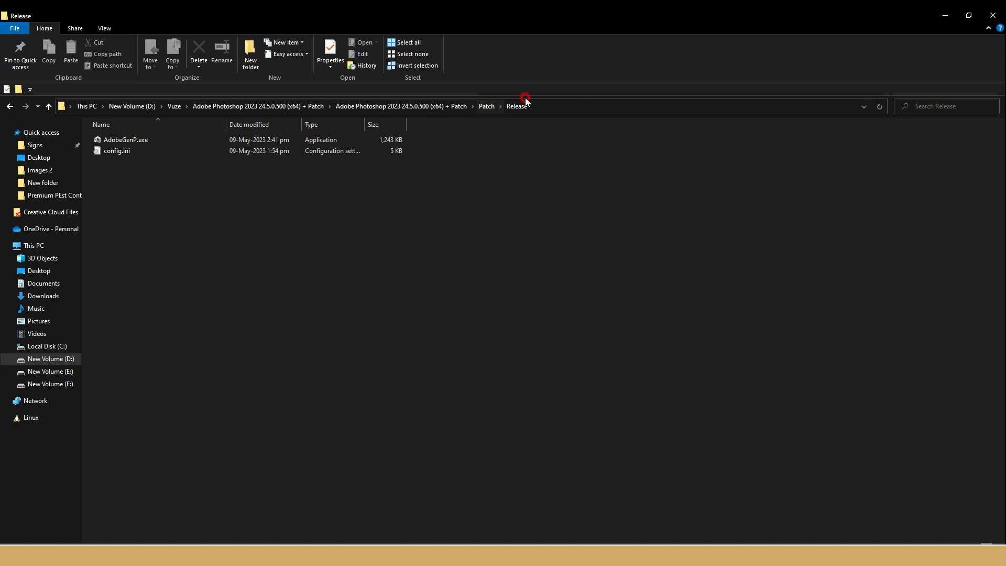
{"action": "left_click", "coordinate": [131, 145]}
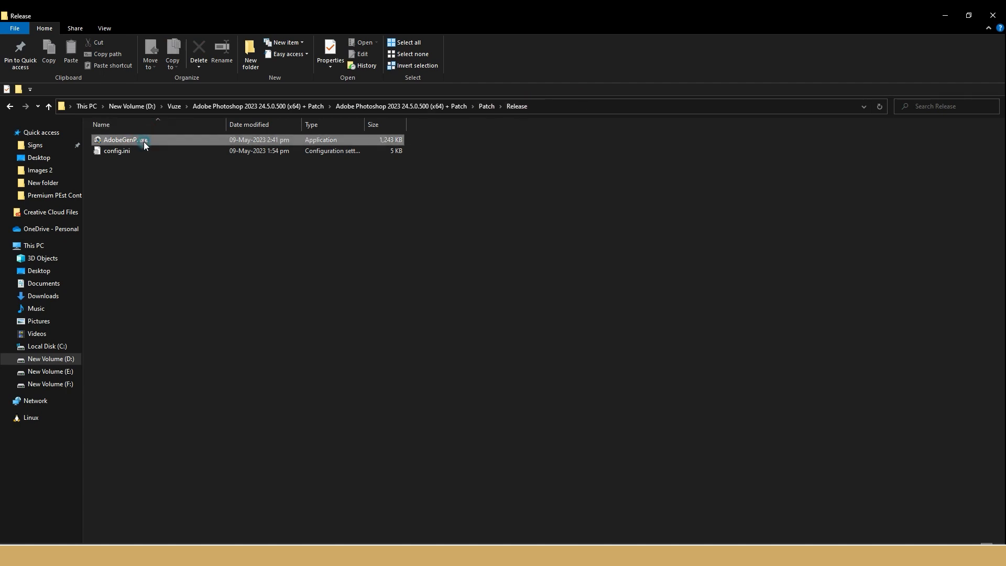
{"action": "right_click", "coordinate": [143, 141]}
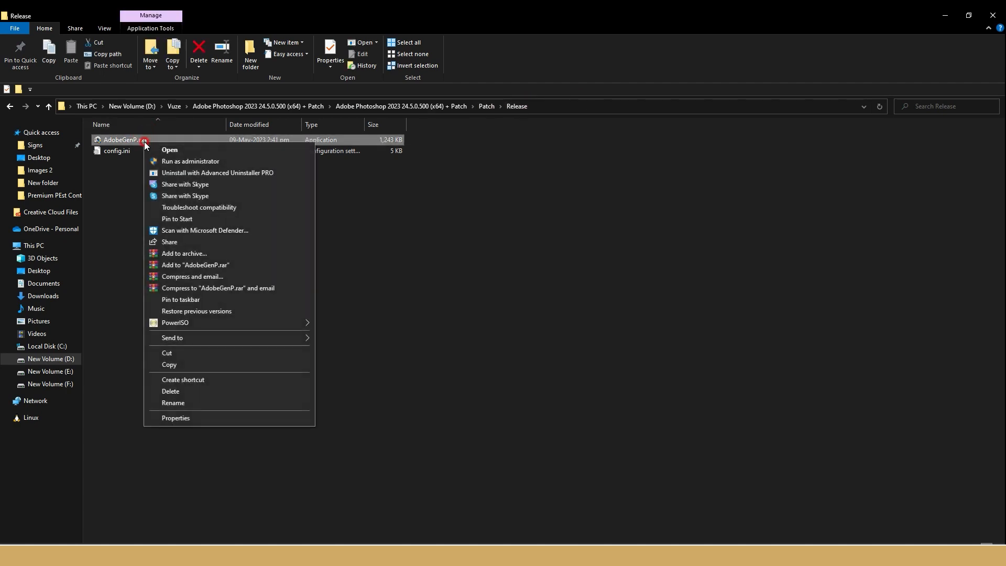
{"action": "left_click", "coordinate": [234, 159]}
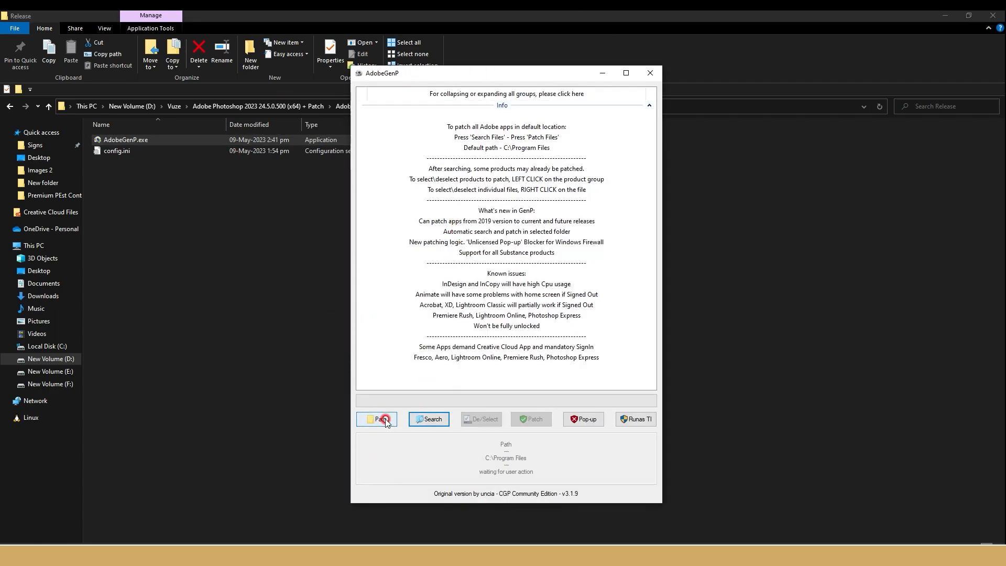
{"action": "left_click", "coordinate": [423, 419]}
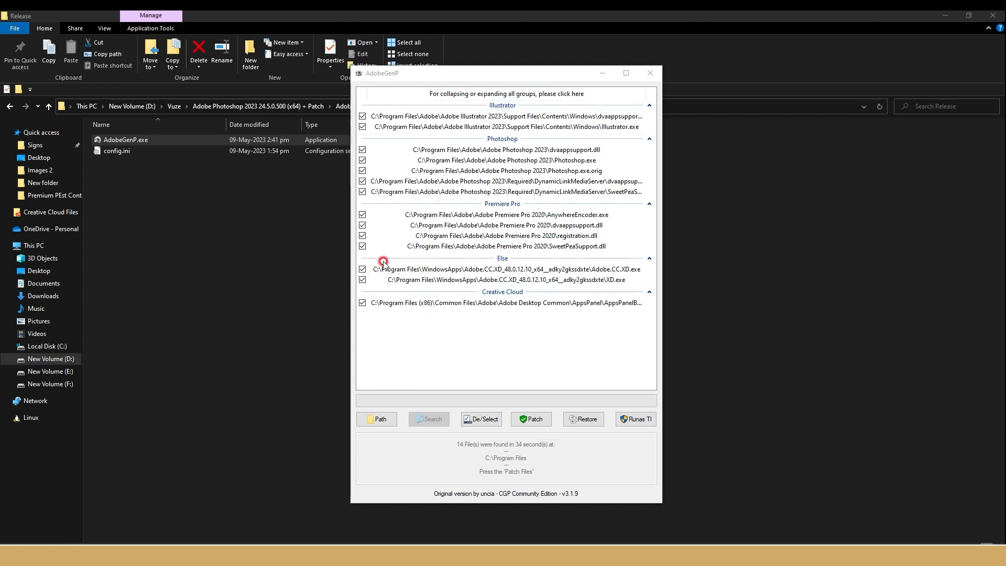
{"action": "left_click", "coordinate": [531, 420]}
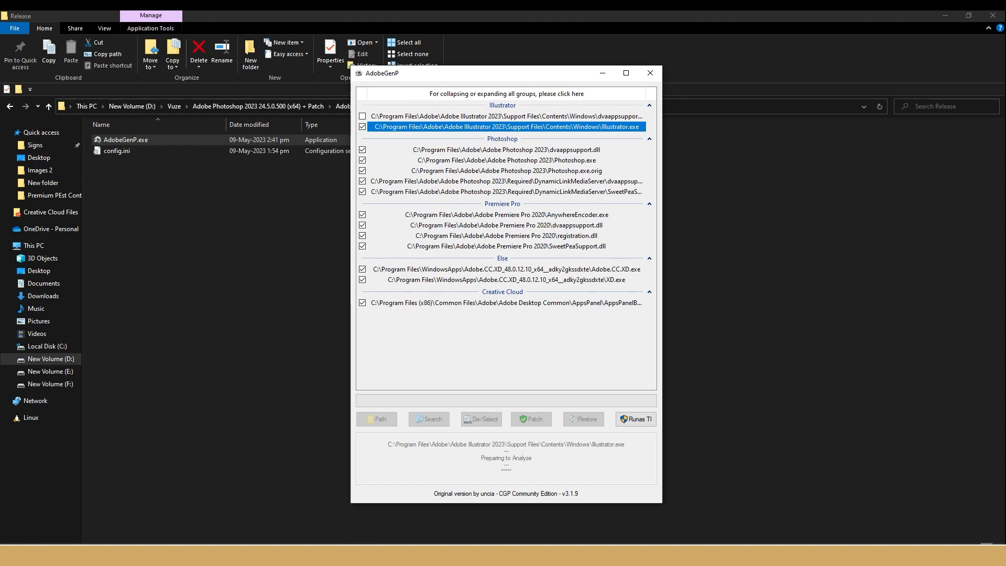
- Switch to the browser, then launch Adobe Creative Cloud and close its window
{"action": "mouse_move", "coordinate": [318, 554]}
{"action": "left_click", "coordinate": [339, 523]}
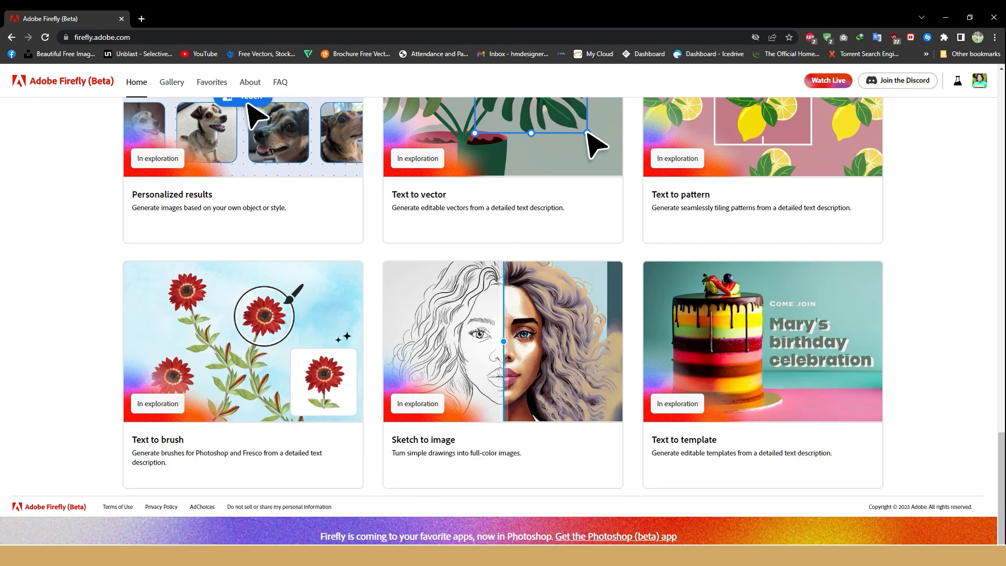
{"action": "key", "text": "super"}
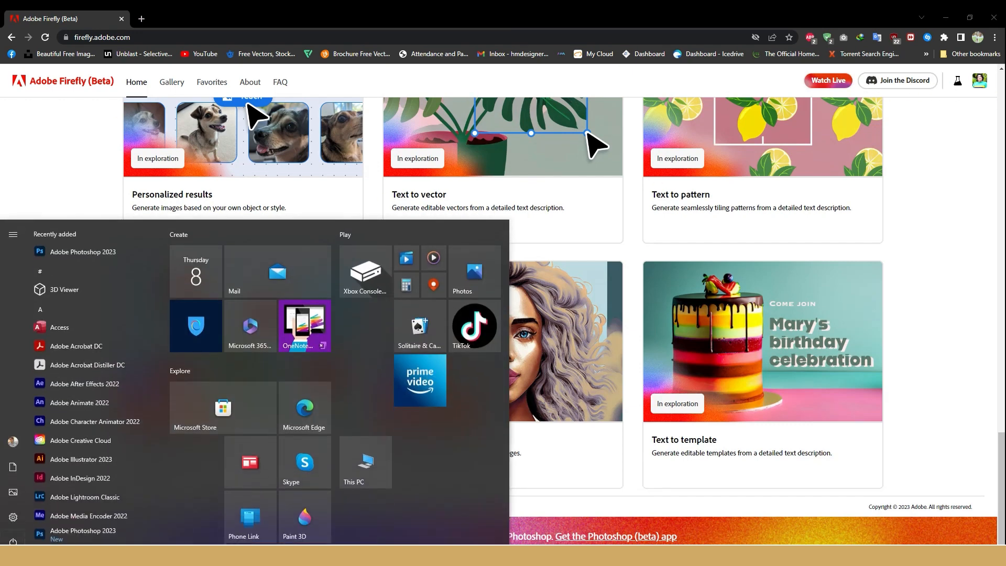
{"action": "left_click", "coordinate": [104, 443]}
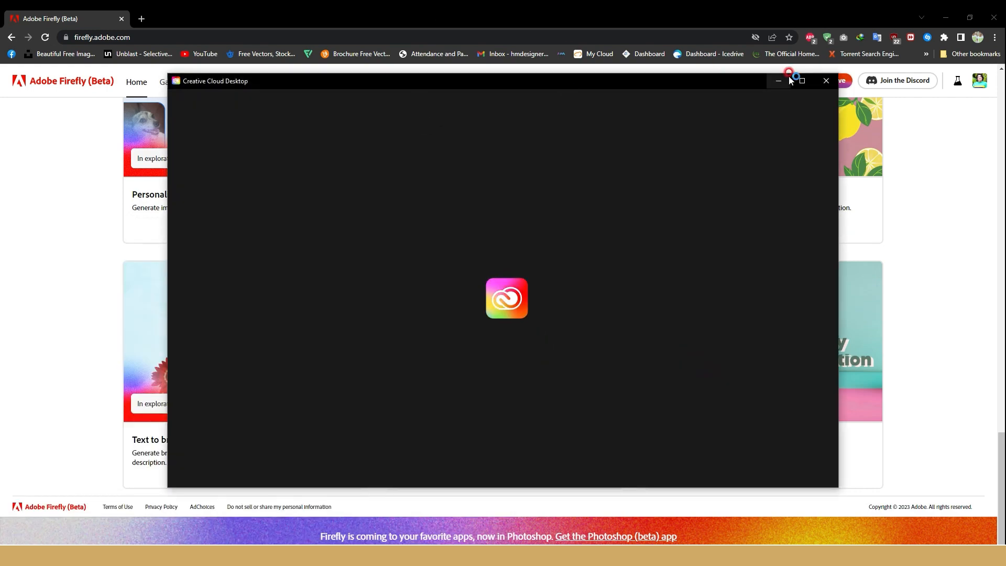
{"action": "left_click", "coordinate": [829, 80]}
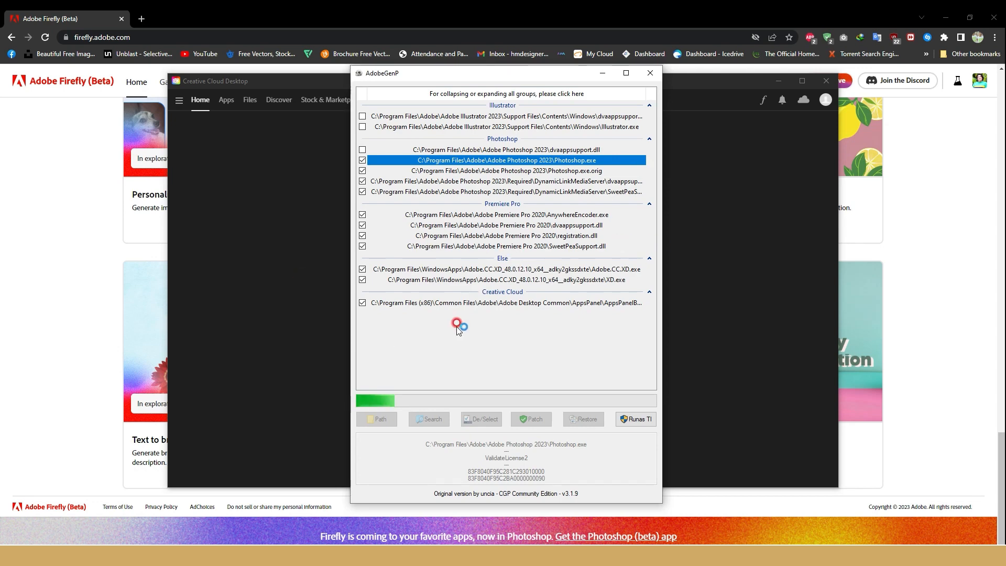
{"action": "left_click", "coordinate": [828, 81]}
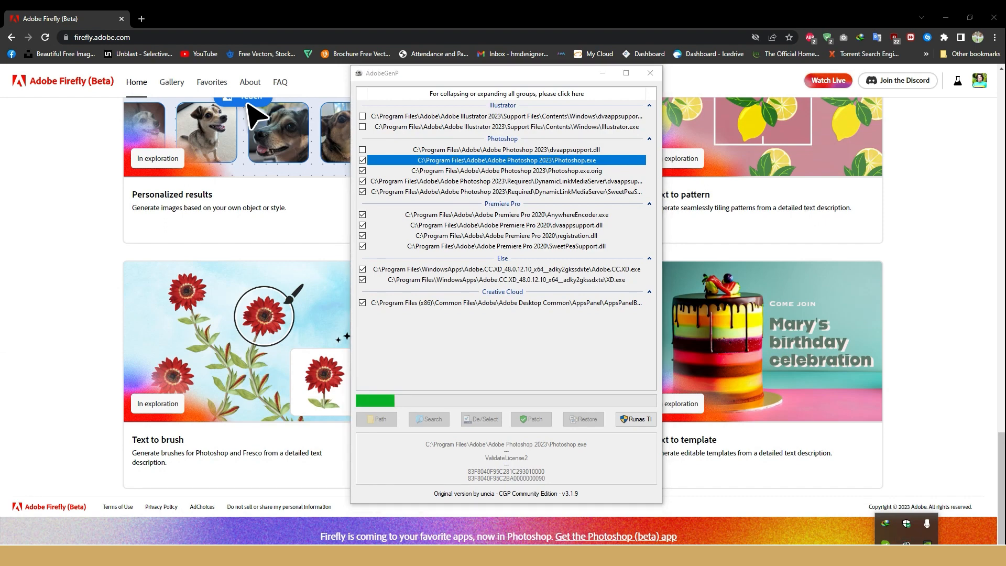
- Try the "A flower made of galaxy of star under the water" prompt from the Get inspired examples on Firefly's home page
{"action": "left_click", "coordinate": [32, 285]}
{"action": "scroll", "coordinate": [73, 286], "scroll_direction": "up", "scroll_amount": 10}
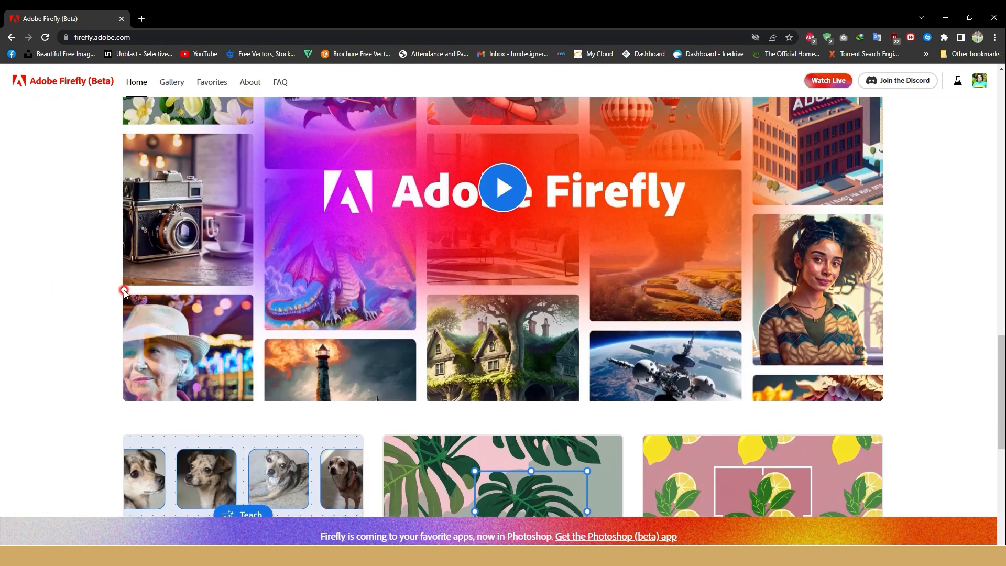
{"action": "scroll", "coordinate": [130, 294], "scroll_direction": "up", "scroll_amount": 8}
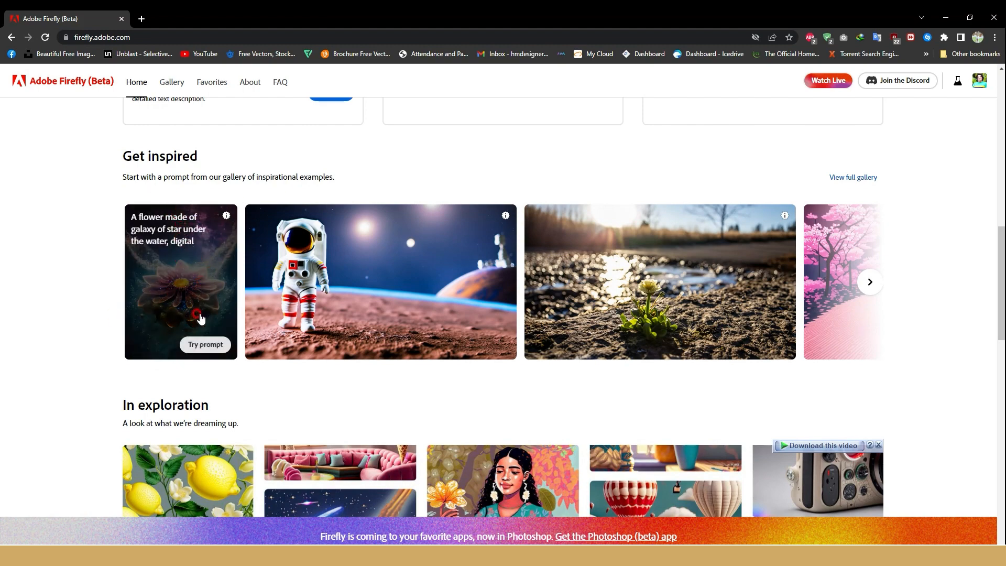
{"action": "scroll", "coordinate": [201, 318], "scroll_direction": "up", "scroll_amount": 1}
{"action": "left_click", "coordinate": [207, 396]}
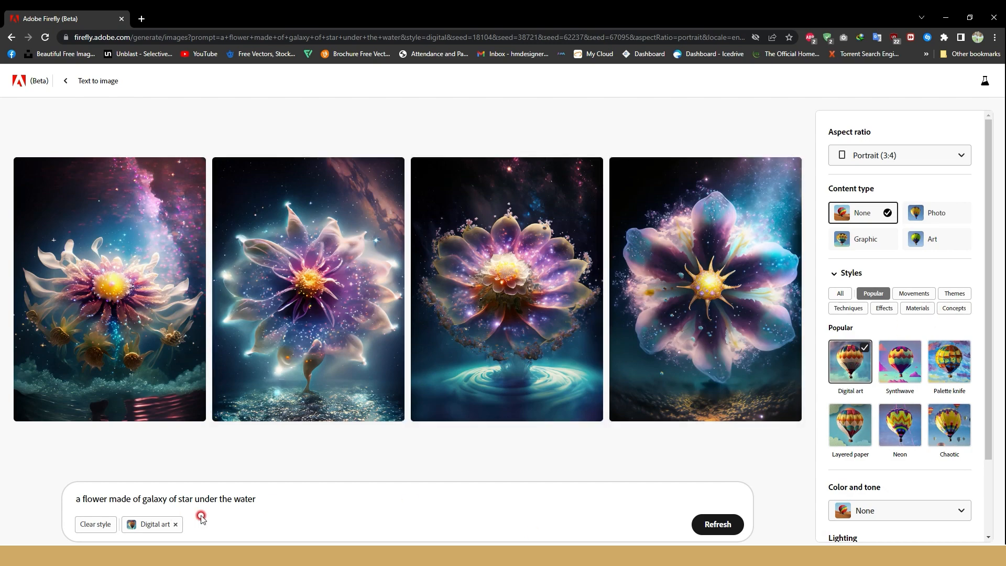
- Return to the Text to image gallery and open the prompt of the steam-punk workshop example
{"action": "left_click", "coordinate": [68, 81]}
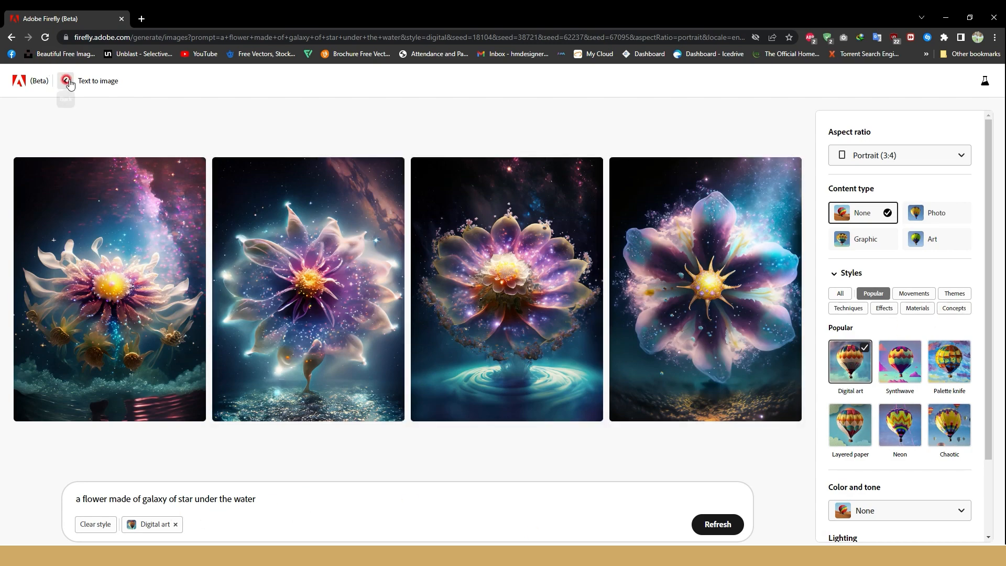
{"action": "left_click", "coordinate": [66, 82]}
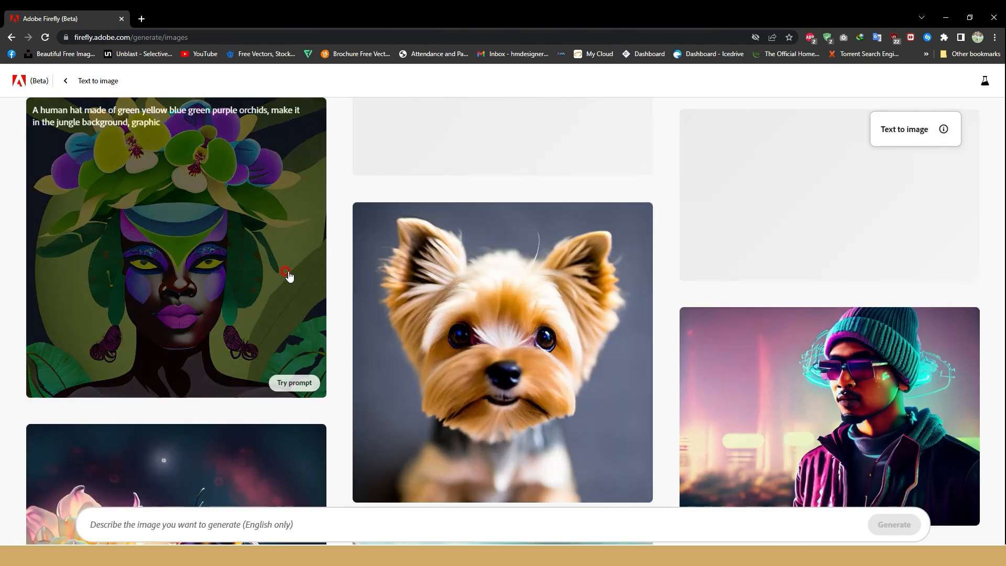
{"action": "scroll", "coordinate": [272, 270], "scroll_direction": "up", "scroll_amount": 8}
{"action": "scroll", "coordinate": [273, 262], "scroll_direction": "up", "scroll_amount": 6}
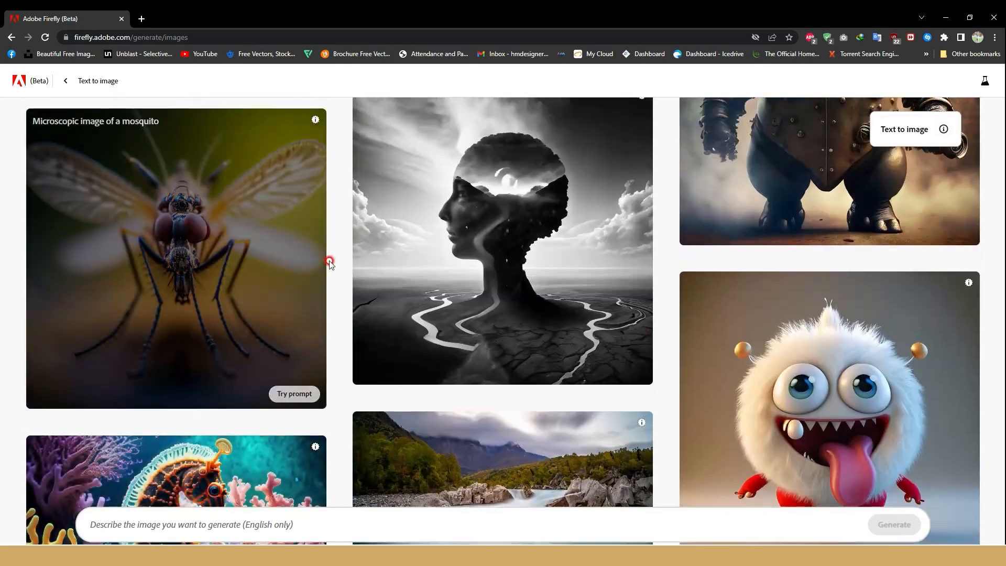
{"action": "scroll", "coordinate": [642, 323], "scroll_direction": "up", "scroll_amount": 4}
{"action": "scroll", "coordinate": [642, 323], "scroll_direction": "up", "scroll_amount": 8}
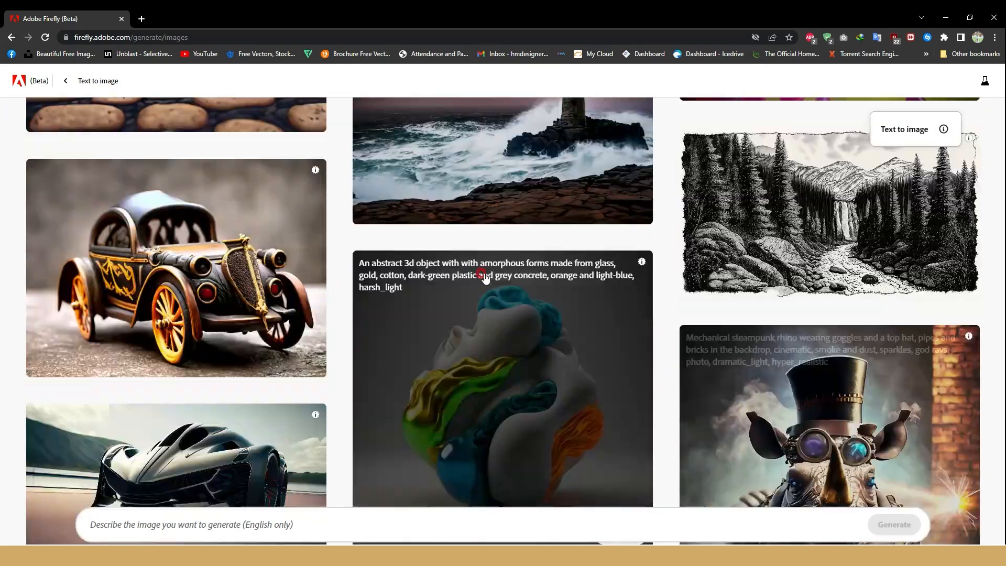
{"action": "scroll", "coordinate": [681, 314], "scroll_direction": "up", "scroll_amount": 14}
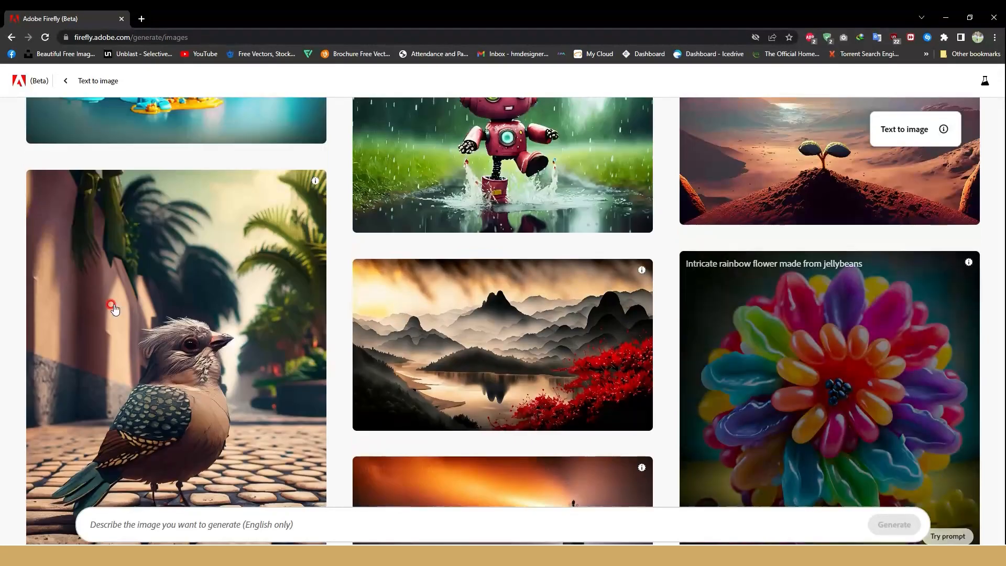
{"action": "scroll", "coordinate": [703, 317], "scroll_direction": "up", "scroll_amount": 7}
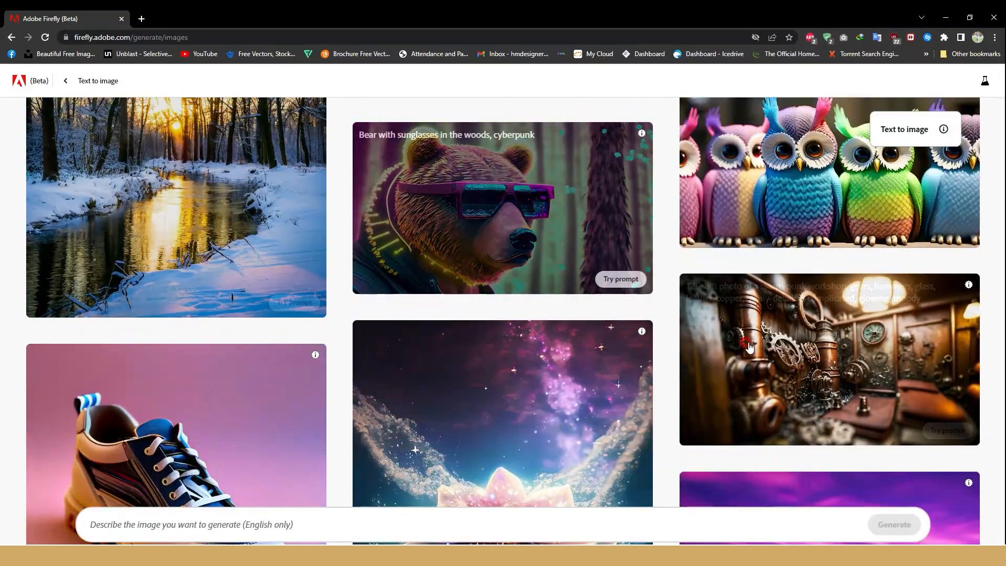
{"action": "left_click", "coordinate": [750, 347]}
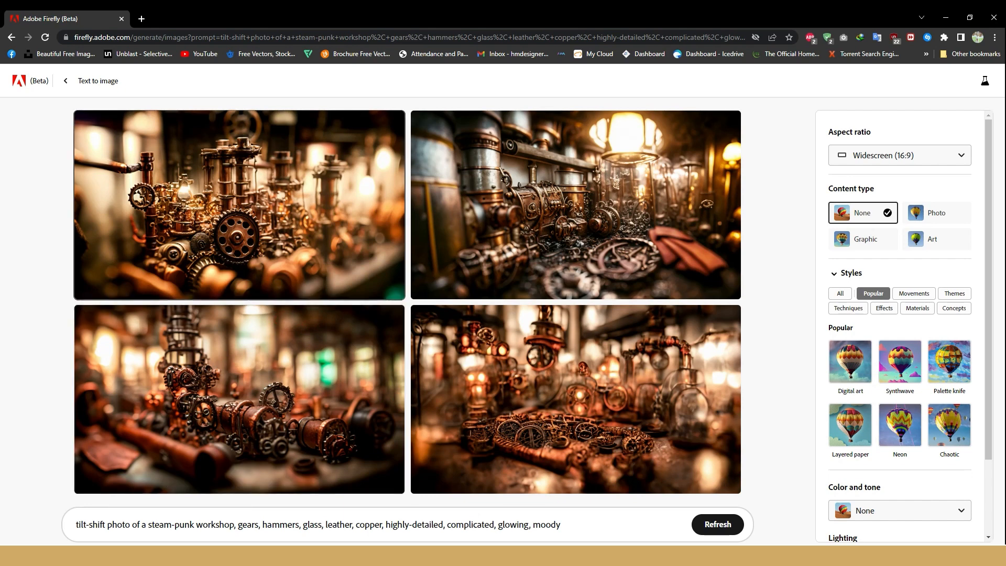
- Replace "tilt-shift photo of a steam-punk workshop" at the start of the prompt with "Computer"
{"action": "left_click", "coordinate": [104, 524]}
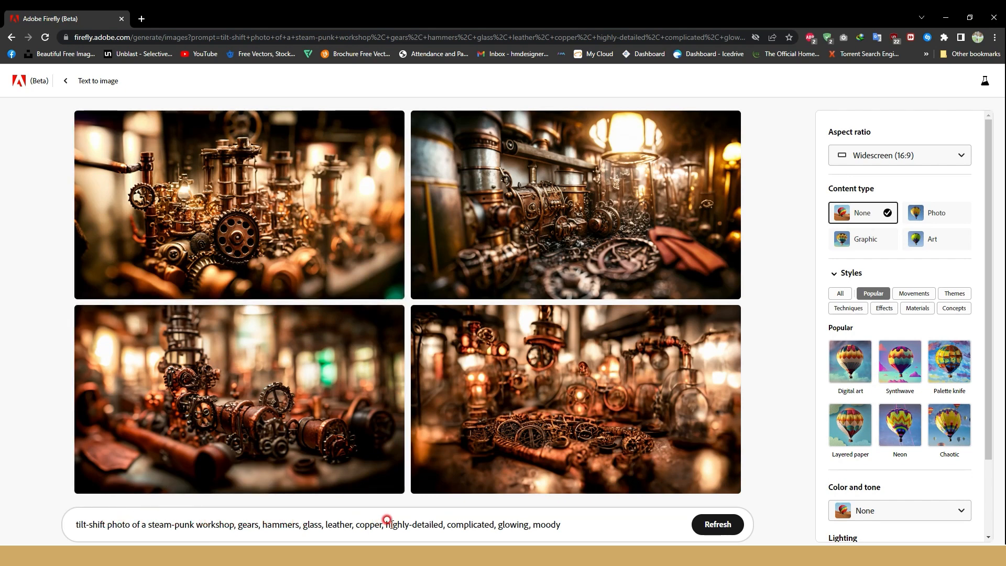
{"action": "left_click", "coordinate": [58, 519]}
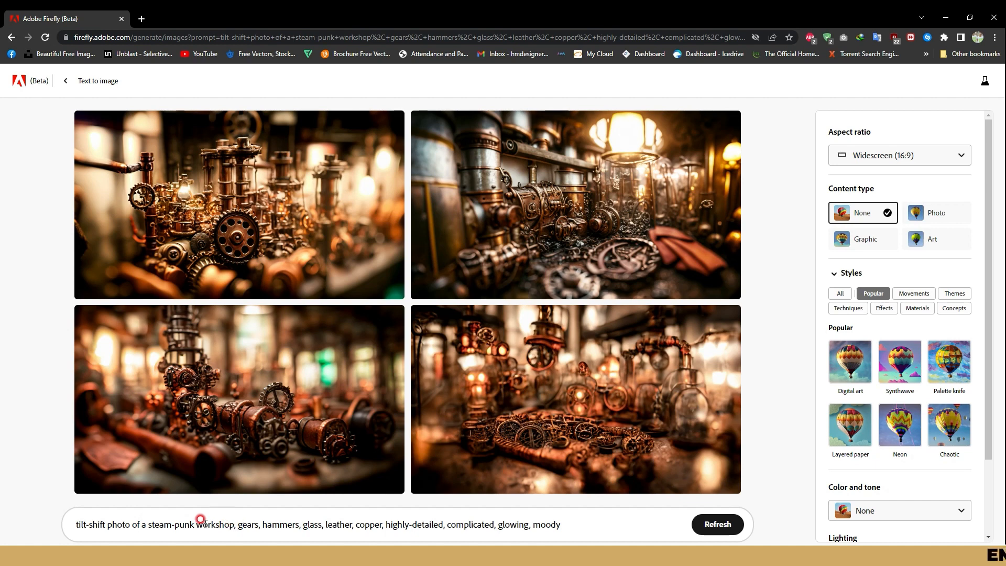
{"action": "left_click_drag", "start_coordinate": [235, 524], "coordinate": [80, 524]}
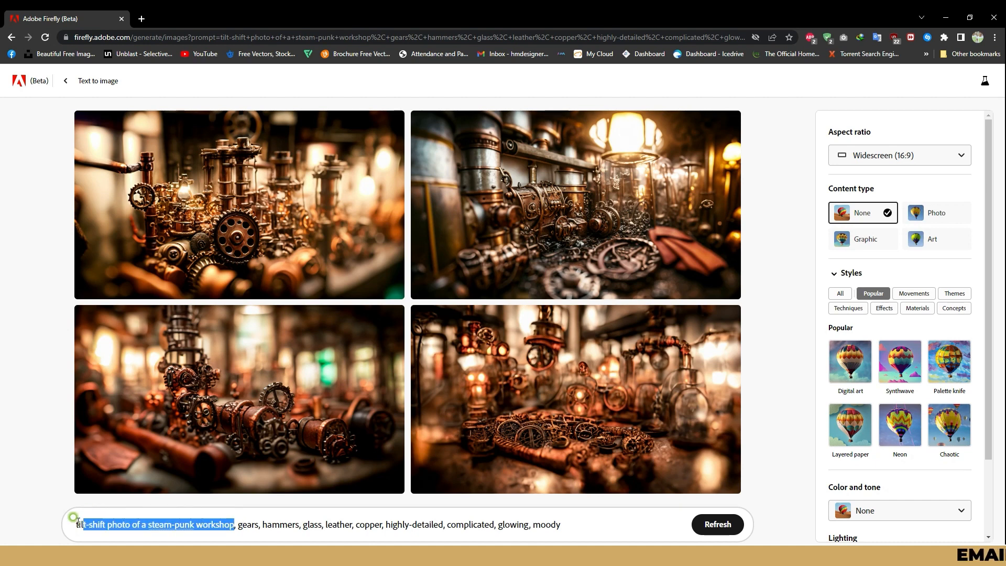
{"action": "type", "text": "Computer ma"}
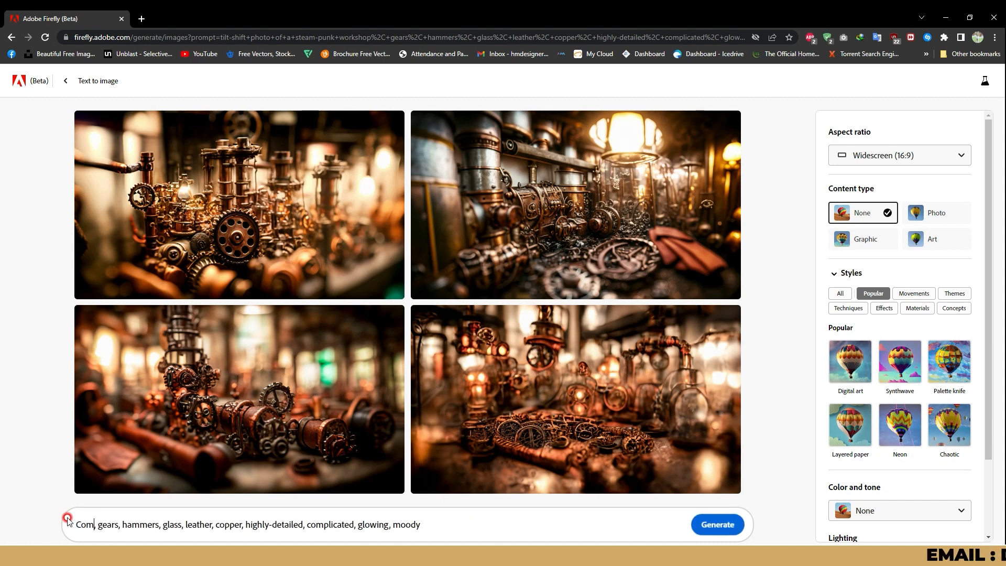
{"action": "type", "text": "de of"}
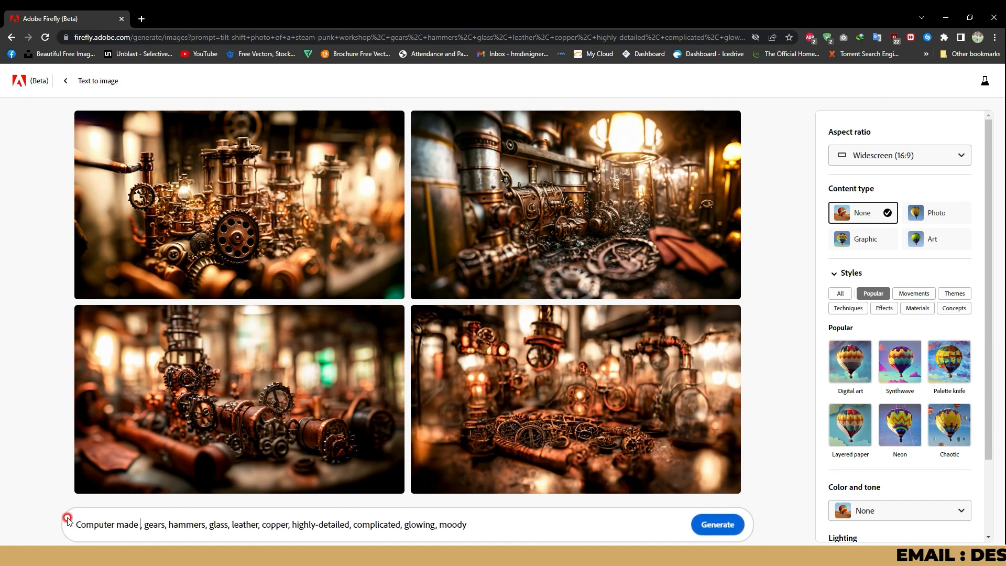
{"action": "key", "text": "BackSpace"}
{"action": "key", "text": "BackSpace"}
{"action": "key", "text": "BackSpace"}
{"action": "key", "text": "BackSpace"}
{"action": "key", "text": "BackSpace"}
{"action": "key", "text": "BackSpace"}
{"action": "key", "text": "BackSpace"}
{"action": "key", "text": "BackSpace"}
{"action": "key", "text": "BackSpace"}
{"action": "key", "text": "BackSpace"}
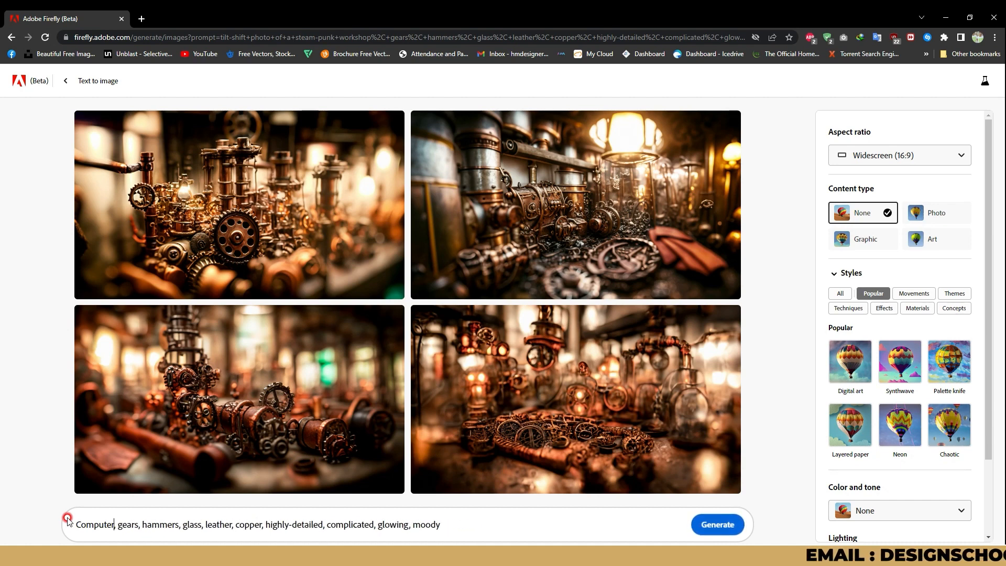
- Extend the prompt's opening to "Computer screen with graphics coming out of screen" and generate the images
{"action": "type", "text": "sc"}
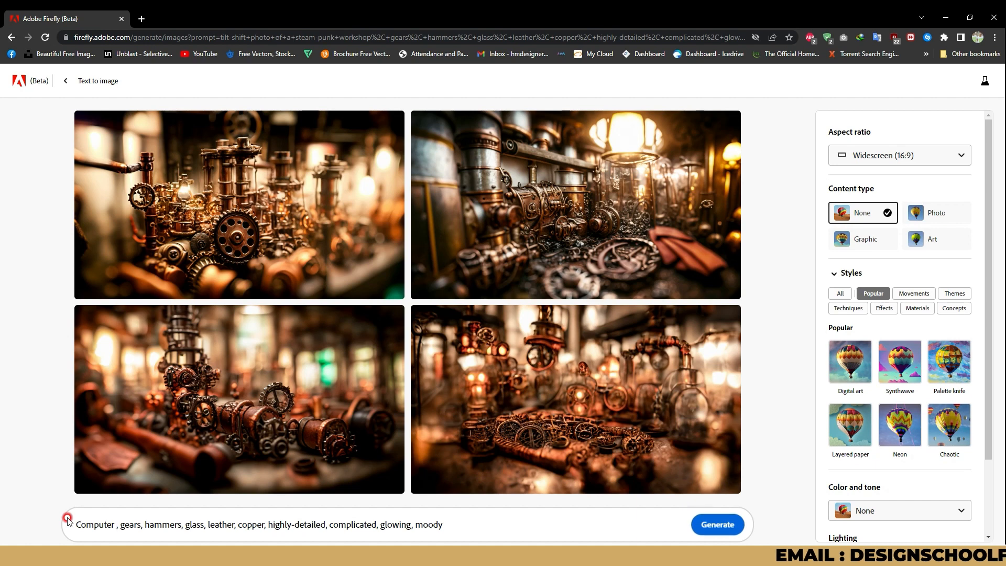
{"action": "type", "text": "en "}
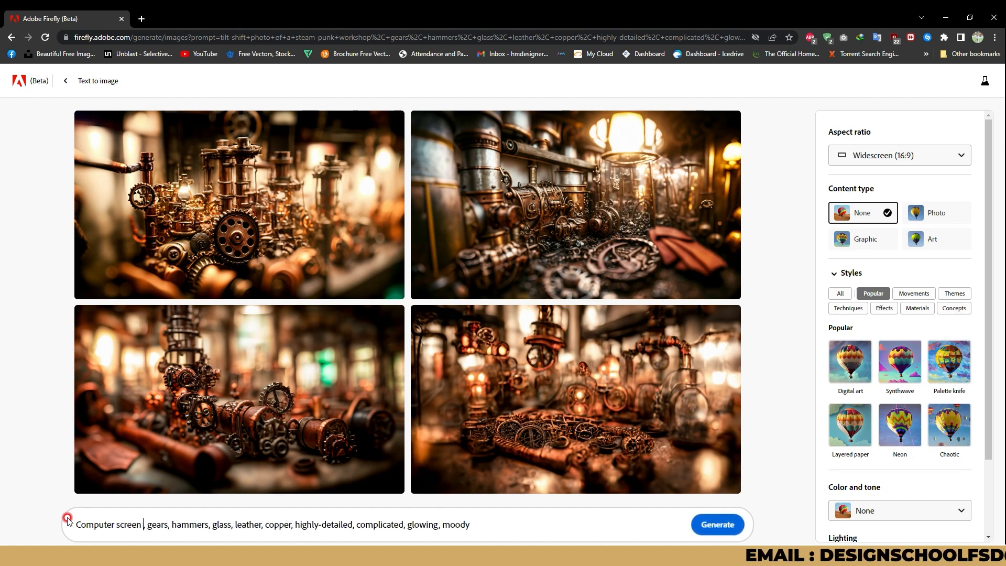
{"action": "type", "text": "wi"}
{"action": "key", "text": "BackSpace"}
{"action": "key", "text": "BackSpace"}
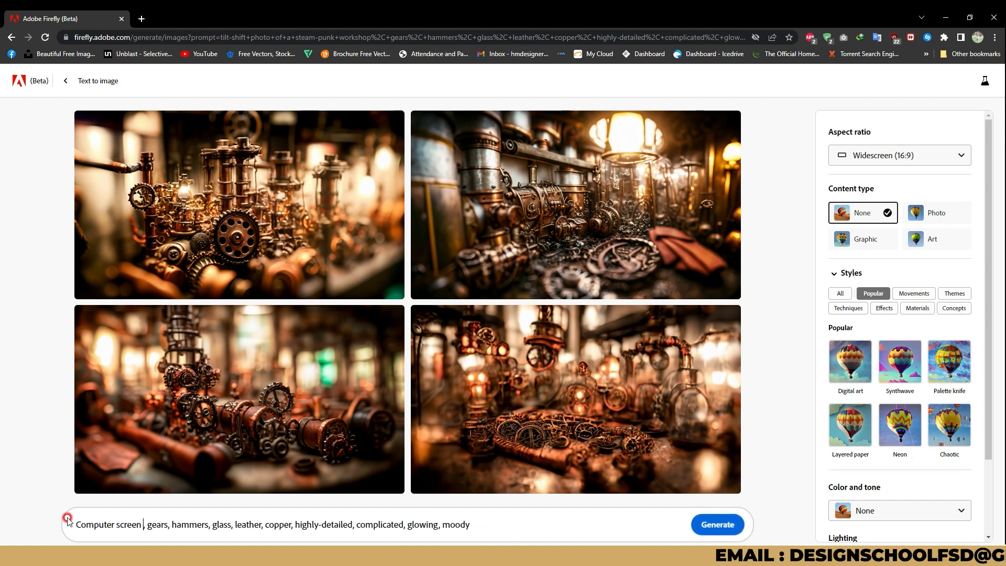
{"action": "type", "text": "with grap"}
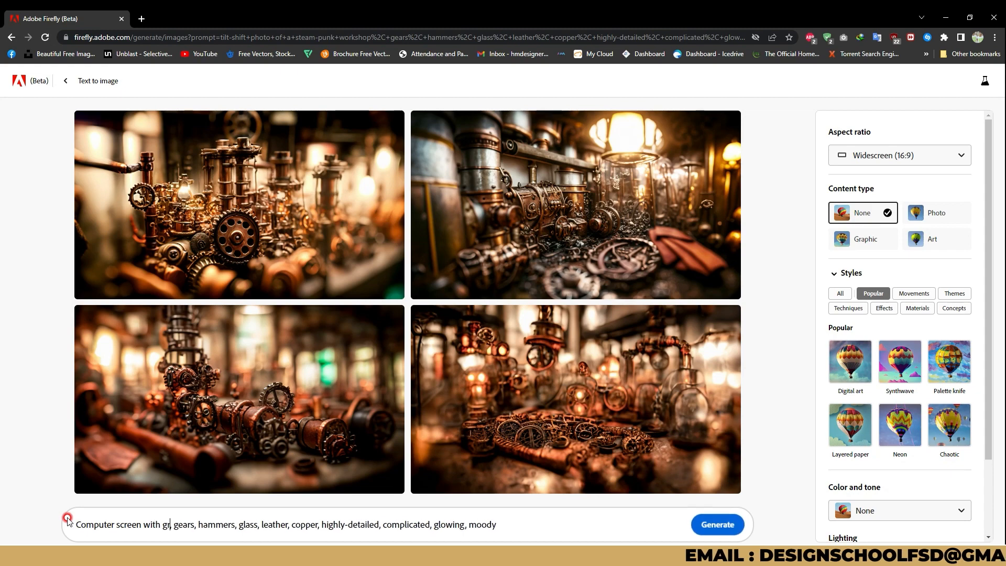
{"action": "type", "text": "hics comi"}
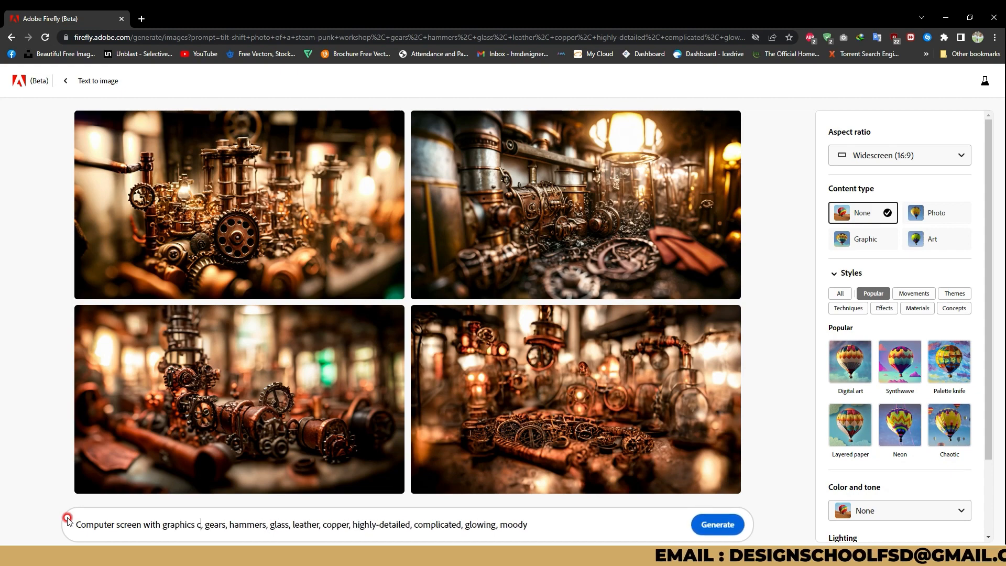
{"action": "type", "text": "ng out o"}
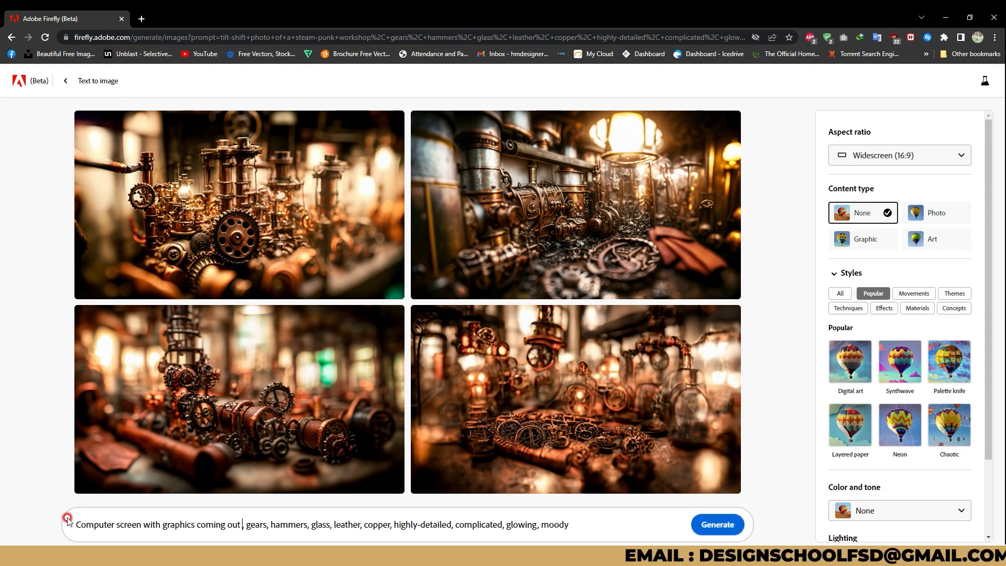
{"action": "type", "text": "f screen"}
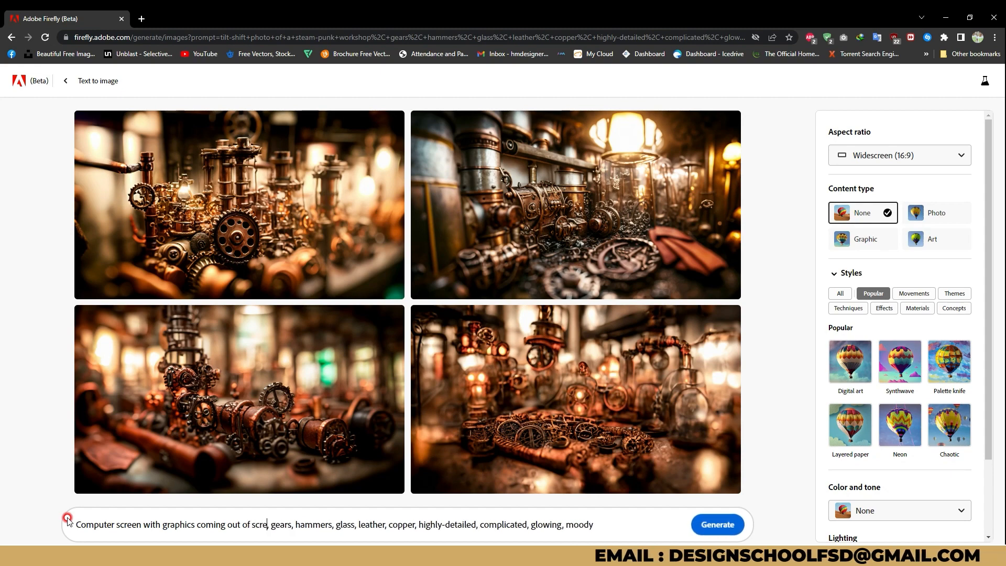
{"action": "left_click", "coordinate": [707, 527]}
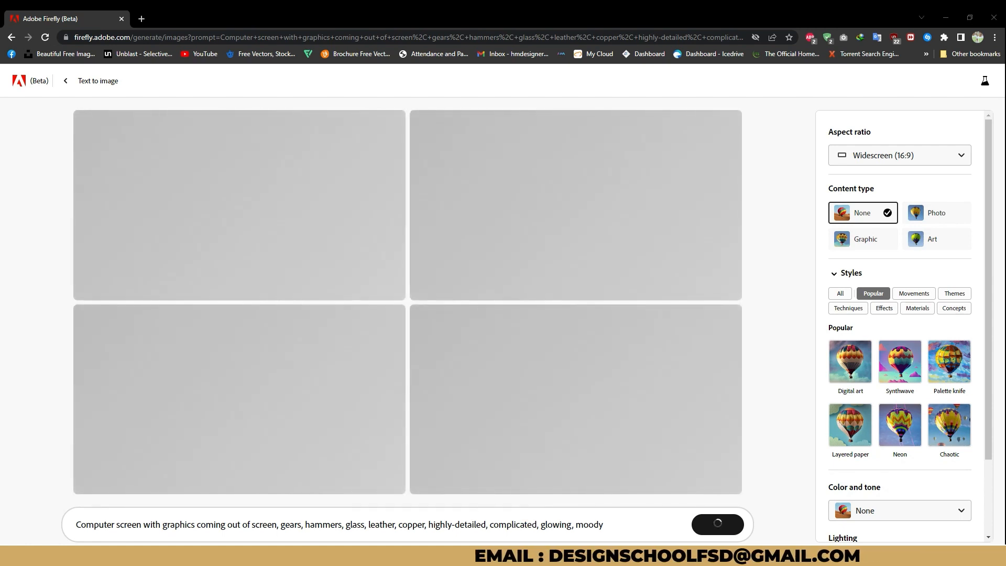
- Check the patching progress in AdobeGenP, then switch back to the browser and examine the generated computer screen images
{"action": "left_click", "coordinate": [447, 556]}
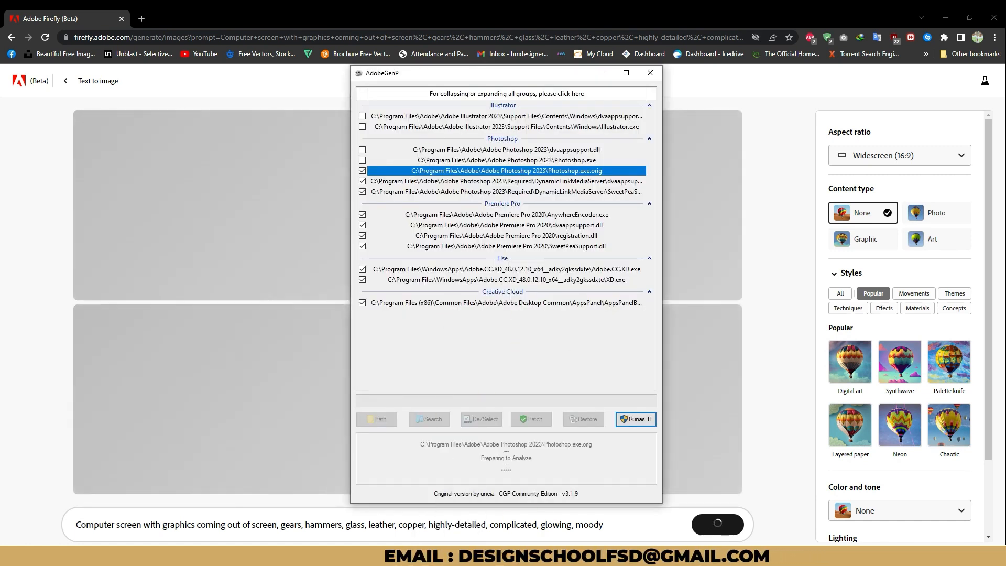
{"action": "left_click", "coordinate": [285, 168]}
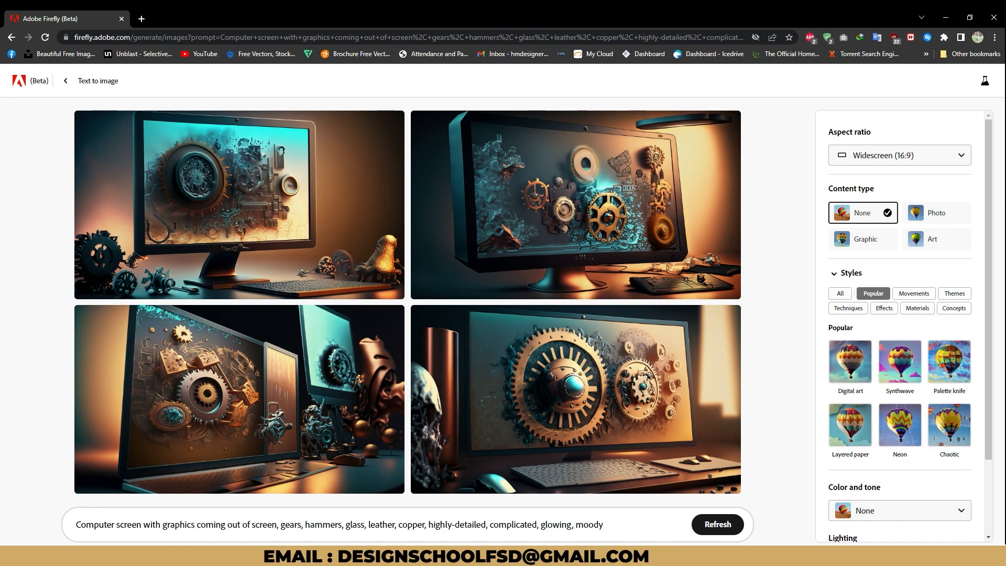
{"action": "mouse_move", "coordinate": [566, 202]}
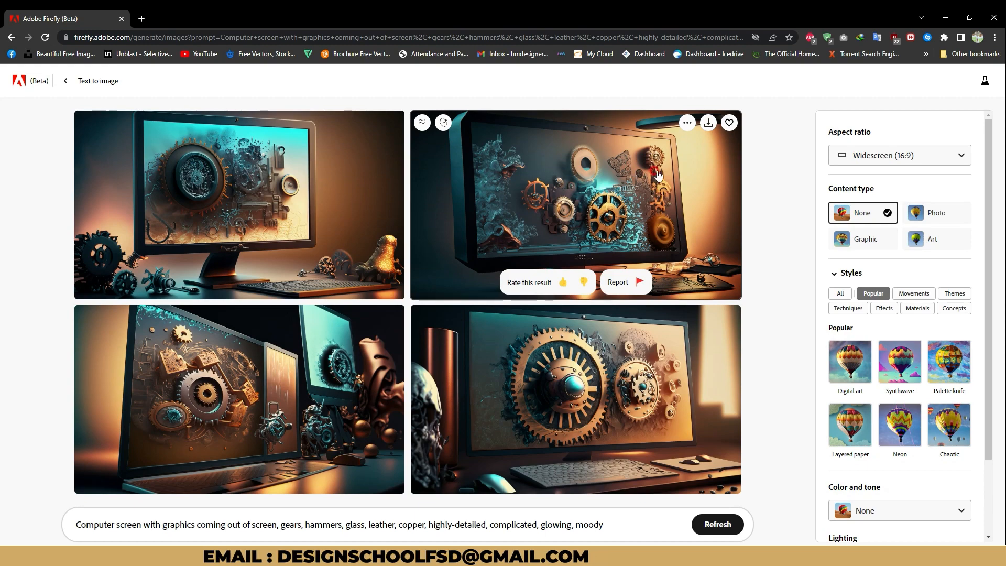
{"action": "mouse_move", "coordinate": [255, 265]}
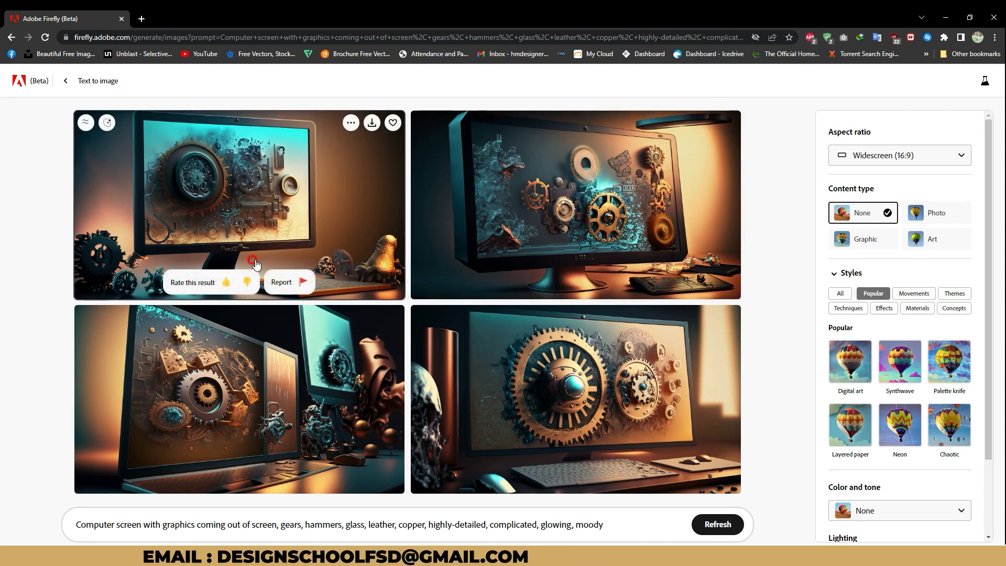
- Return to the Text to image gallery and try the "Ancient tree, glittering water" example prompt
{"action": "left_click", "coordinate": [67, 84]}
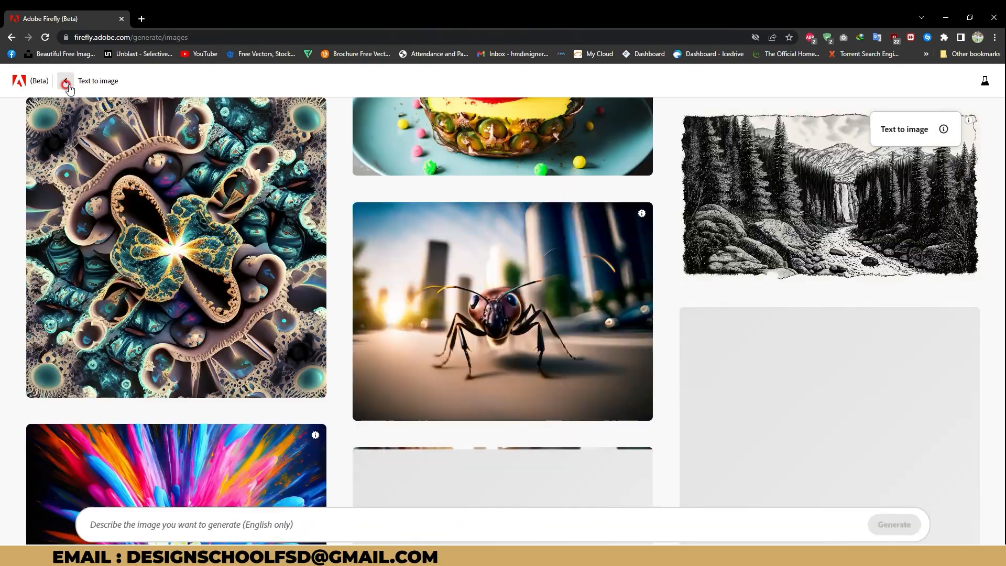
{"action": "scroll", "coordinate": [350, 426], "scroll_direction": "up", "scroll_amount": 20}
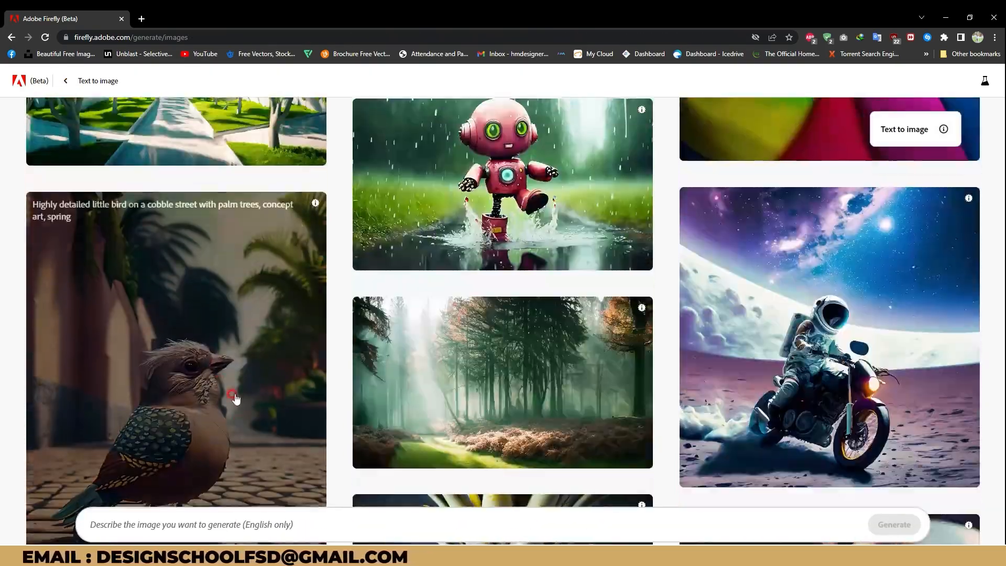
{"action": "scroll", "coordinate": [250, 375], "scroll_direction": "up", "scroll_amount": 20}
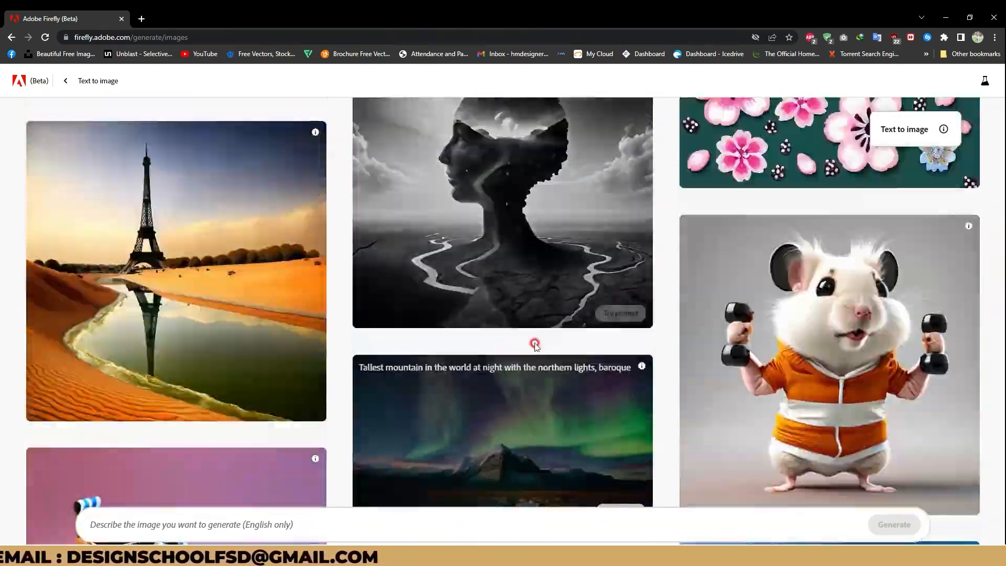
{"action": "scroll", "coordinate": [555, 356], "scroll_direction": "up", "scroll_amount": 5}
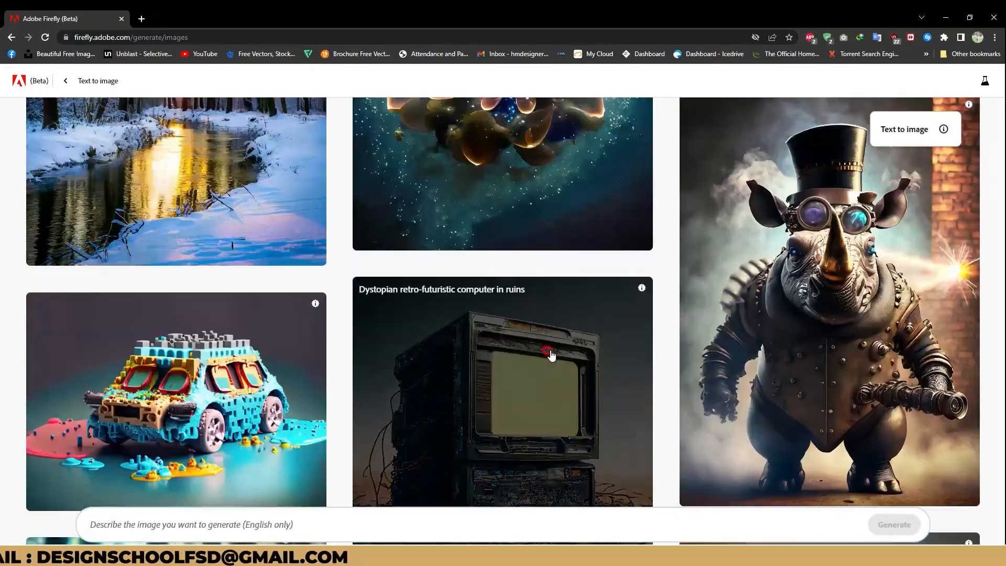
{"action": "scroll", "coordinate": [550, 355], "scroll_direction": "up", "scroll_amount": 20}
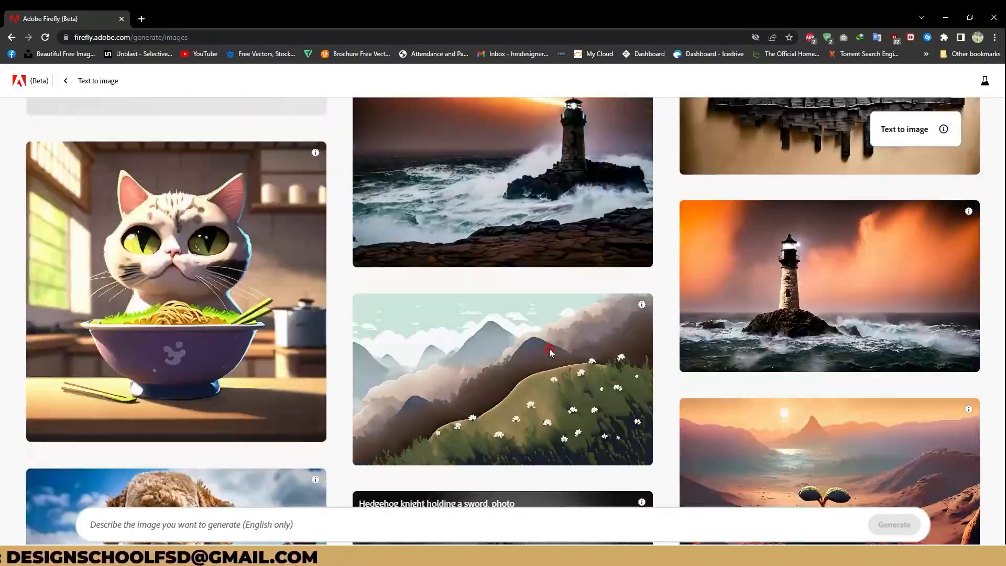
{"action": "scroll", "coordinate": [550, 355], "scroll_direction": "up", "scroll_amount": 15}
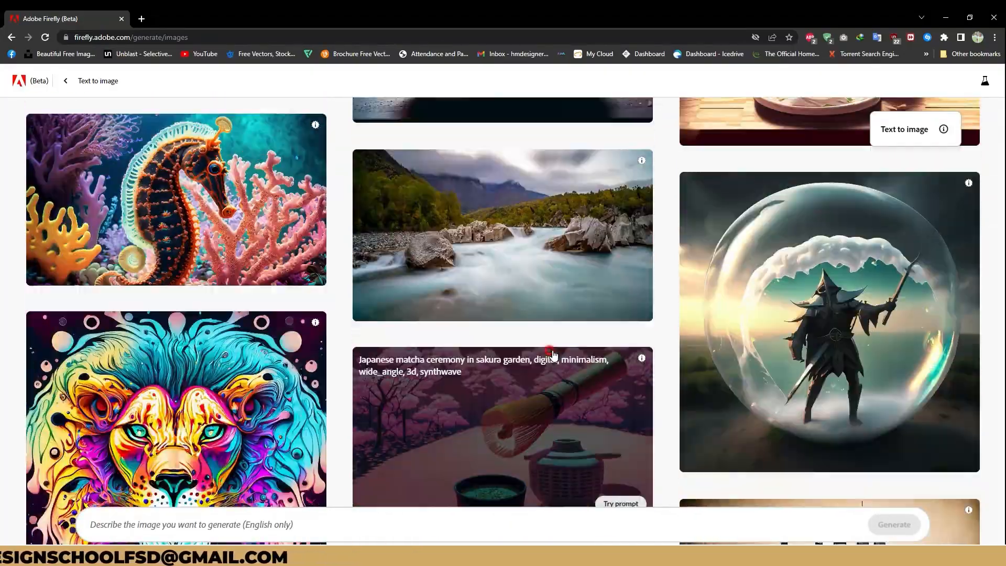
{"action": "scroll", "coordinate": [550, 346], "scroll_direction": "up", "scroll_amount": 1}
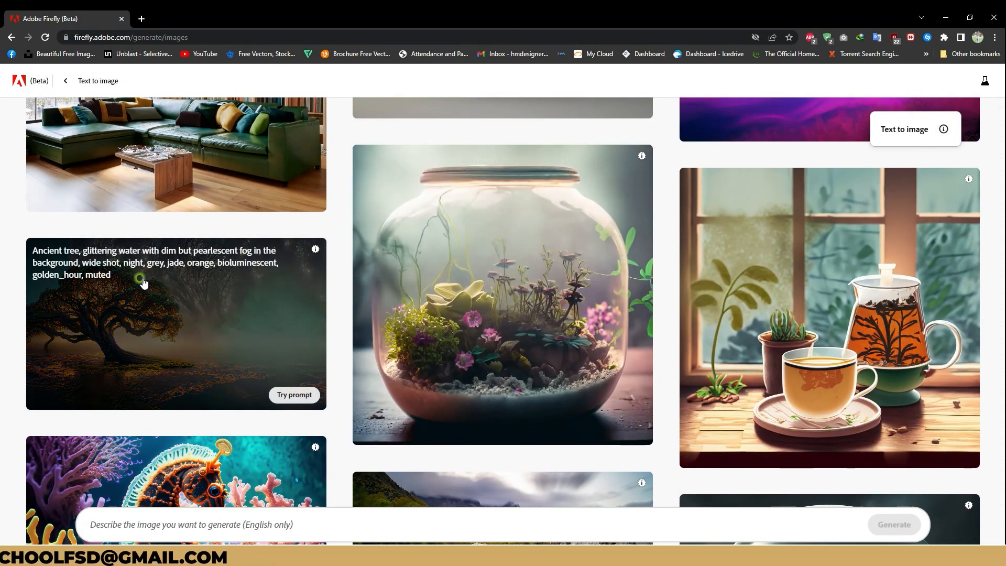
{"action": "left_click", "coordinate": [167, 287]}
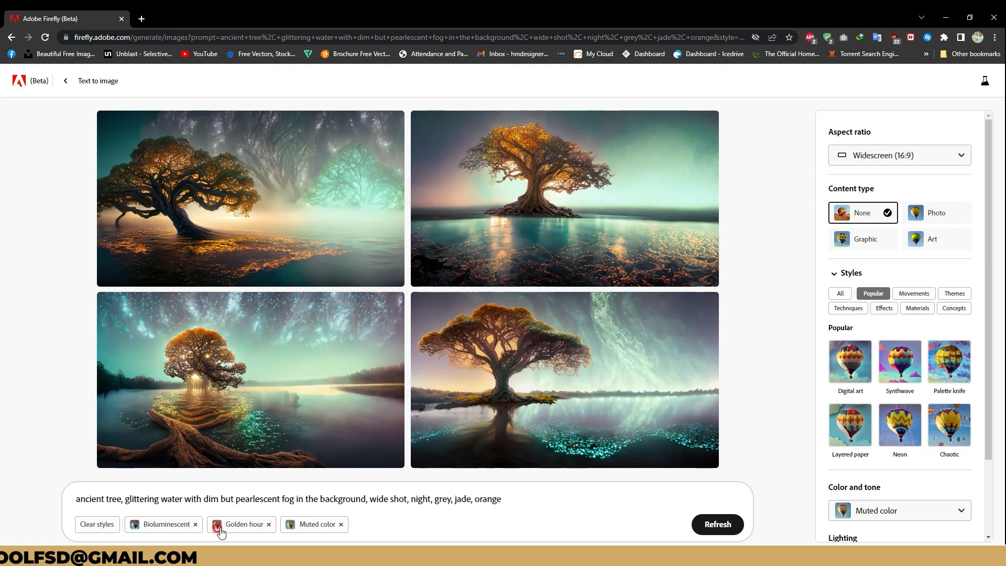
- Return to the gallery and generate images from the prompt "Adobe Photoshop Firefly AI thumbnail for youtube"
{"action": "left_click", "coordinate": [65, 81]}
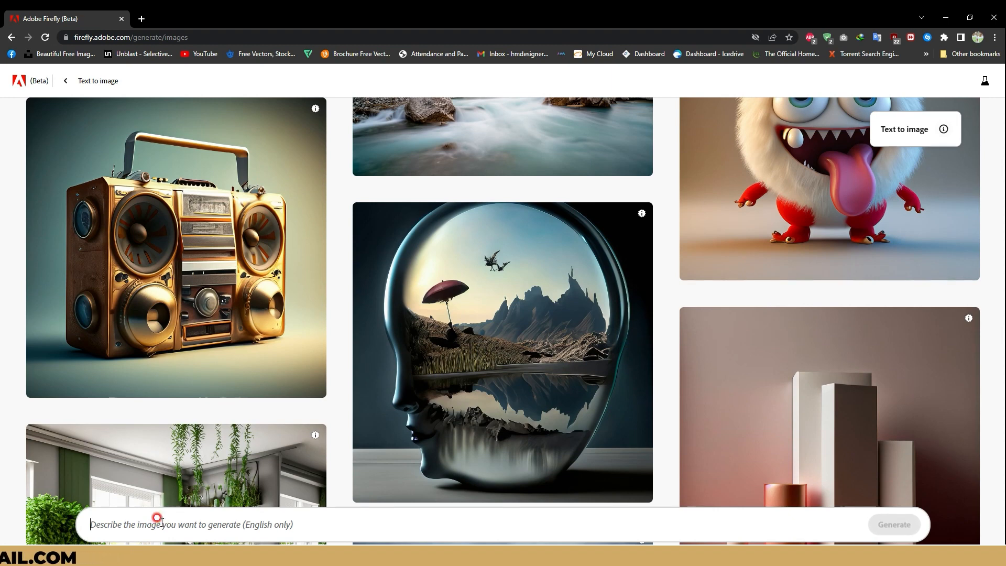
{"action": "type", "text": "Adobe Photoshop Firefly AI thumbna"}
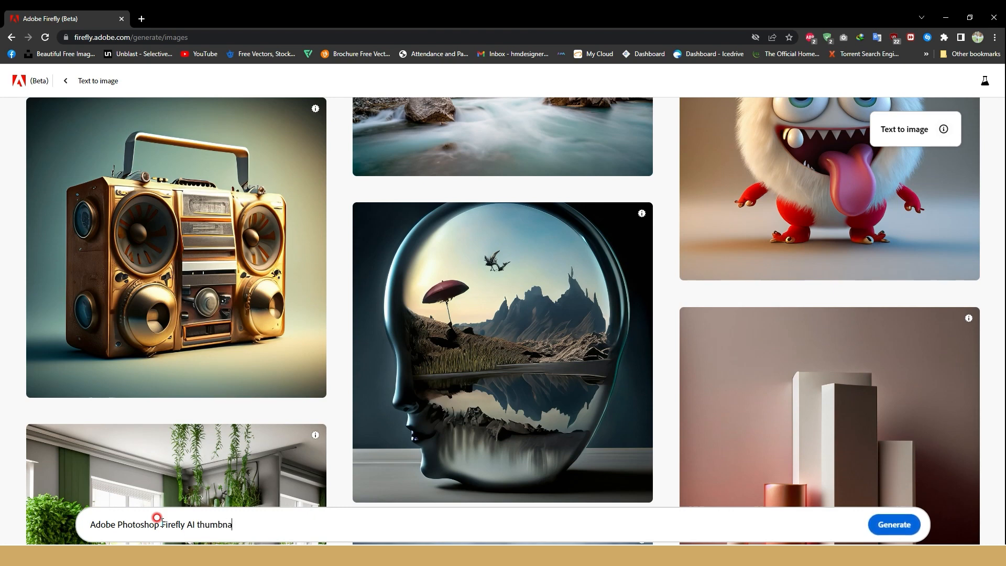
{"action": "type", "text": "for youtube"}
{"action": "left_click", "coordinate": [893, 526]}
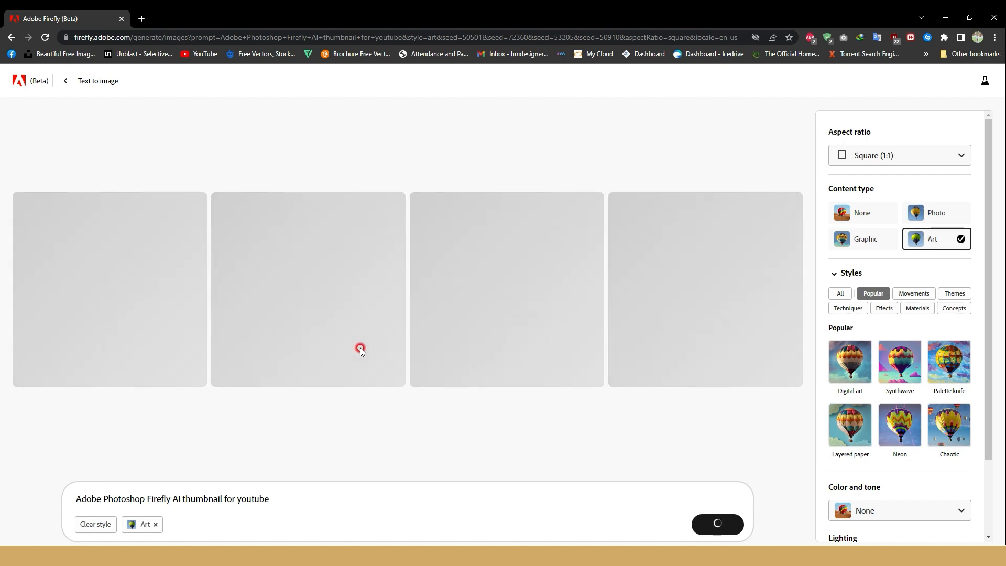
- Switch to AdobeGenP to check how far the patching is, and return to the Firefly results in the browser
{"action": "key", "text": "alt+Tab"}
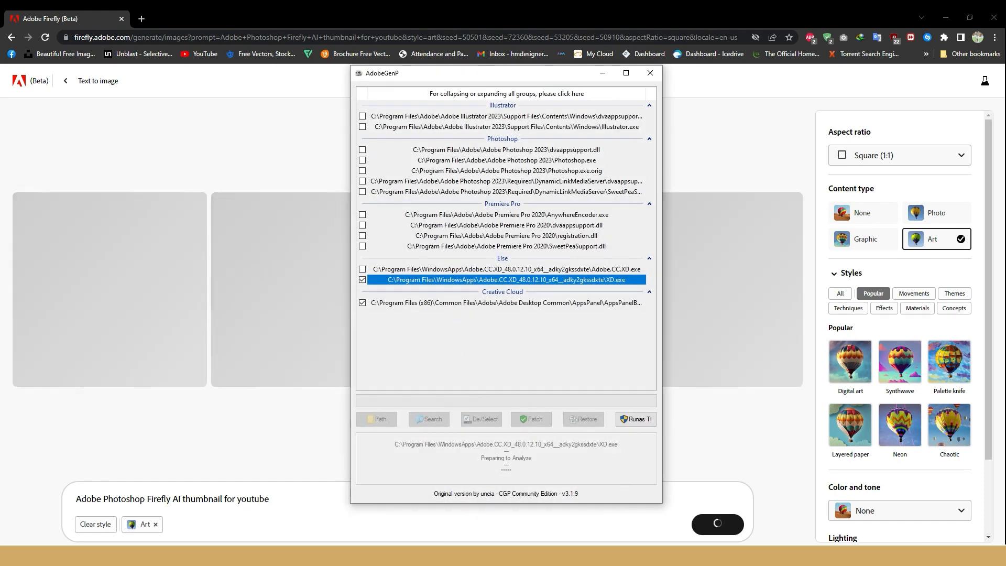
{"action": "left_click", "coordinate": [591, 13]}
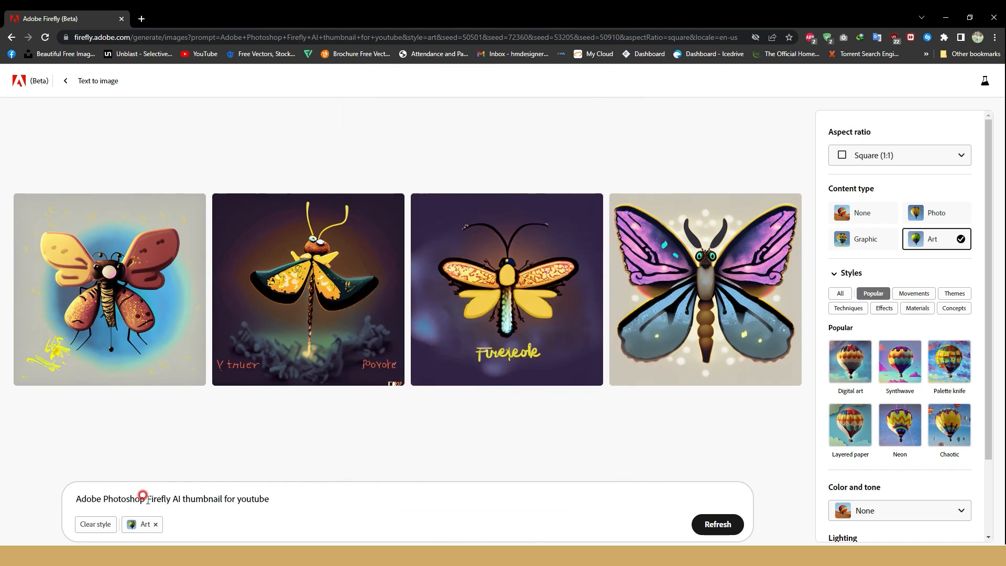
- Shorten the prompt to "Adobe Photoshop Firefly AI" and generate the images again
{"action": "left_click_drag", "start_coordinate": [147, 500], "coordinate": [167, 499]}
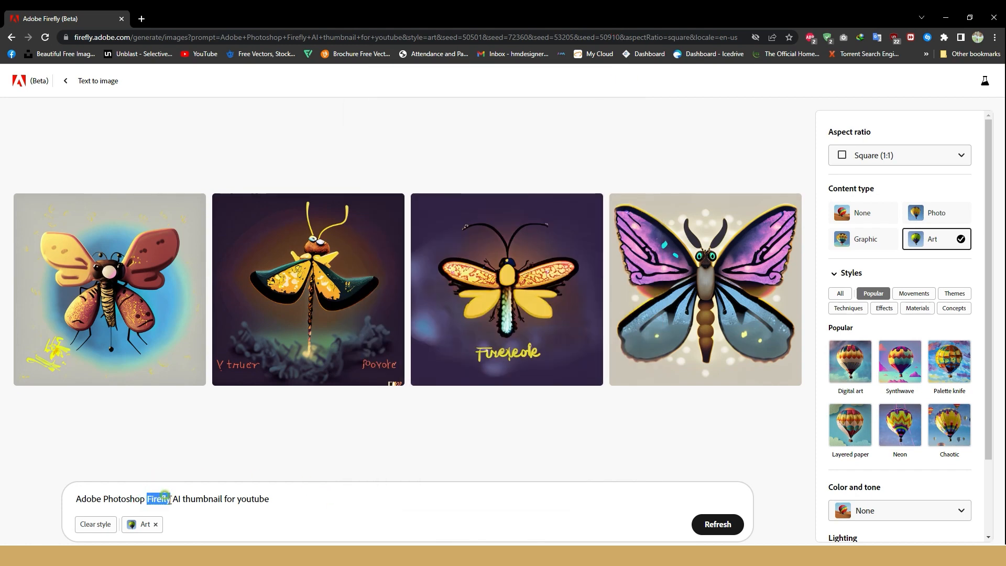
{"action": "left_click", "coordinate": [176, 497]}
{"action": "left_click_drag", "start_coordinate": [181, 499], "coordinate": [359, 487]}
{"action": "key", "text": "BackSpace"}
{"action": "key", "text": "Return"}
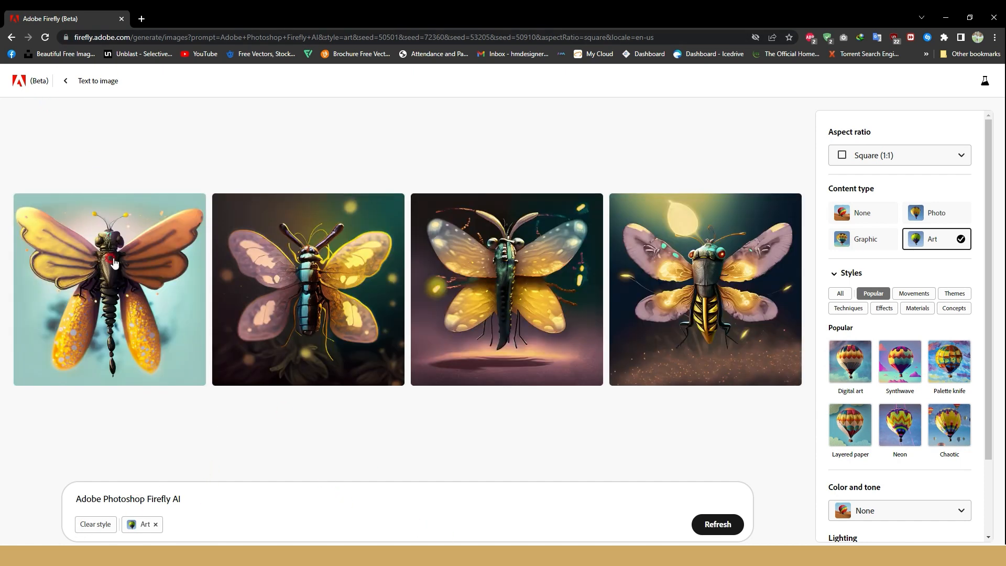
- Return to the Text to image gallery and try the "Small door in a forest" example prompt
{"action": "left_click", "coordinate": [66, 83]}
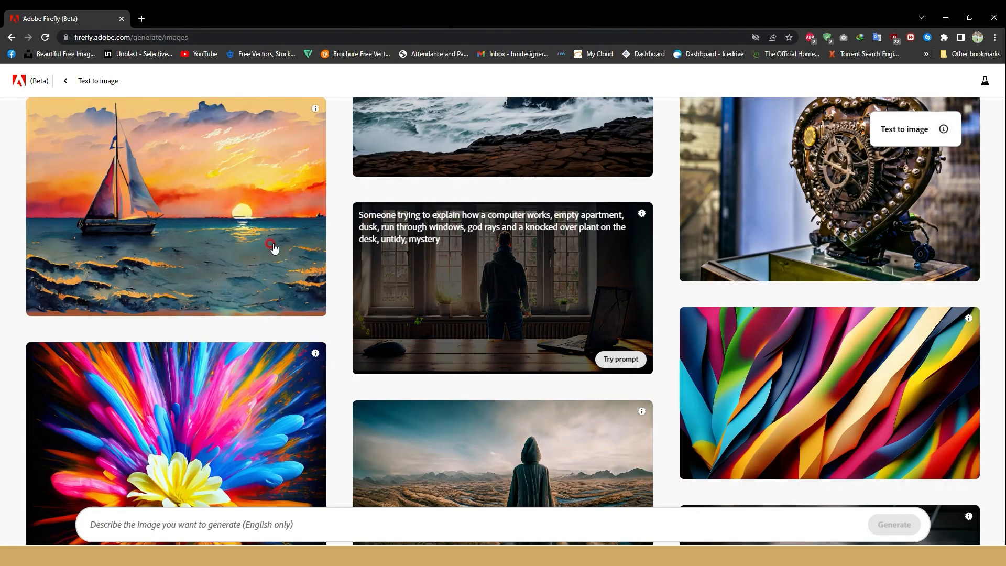
{"action": "scroll", "coordinate": [273, 248], "scroll_direction": "down", "scroll_amount": 20}
{"action": "scroll", "coordinate": [202, 334], "scroll_direction": "down", "scroll_amount": 20}
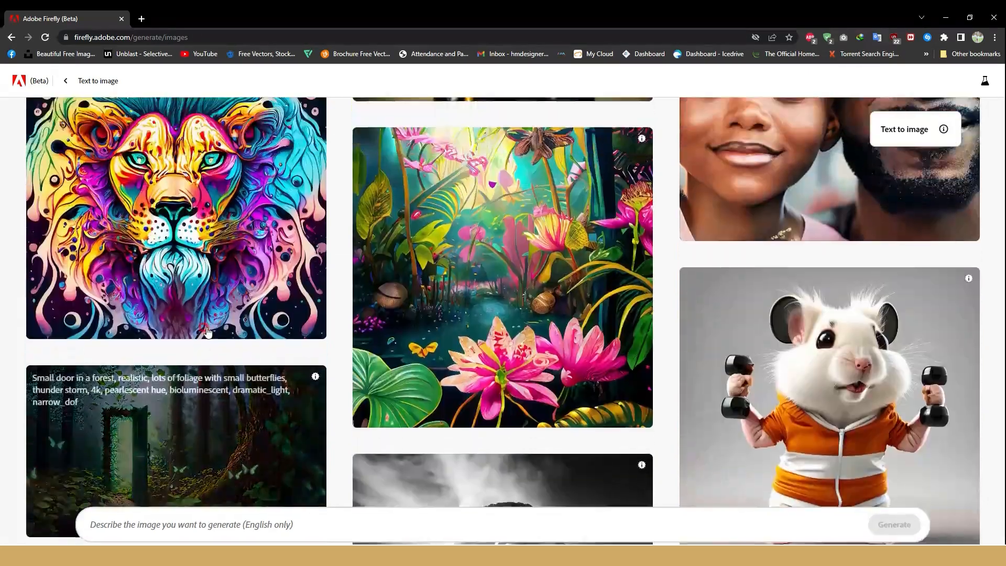
{"action": "scroll", "coordinate": [207, 332], "scroll_direction": "down", "scroll_amount": 3}
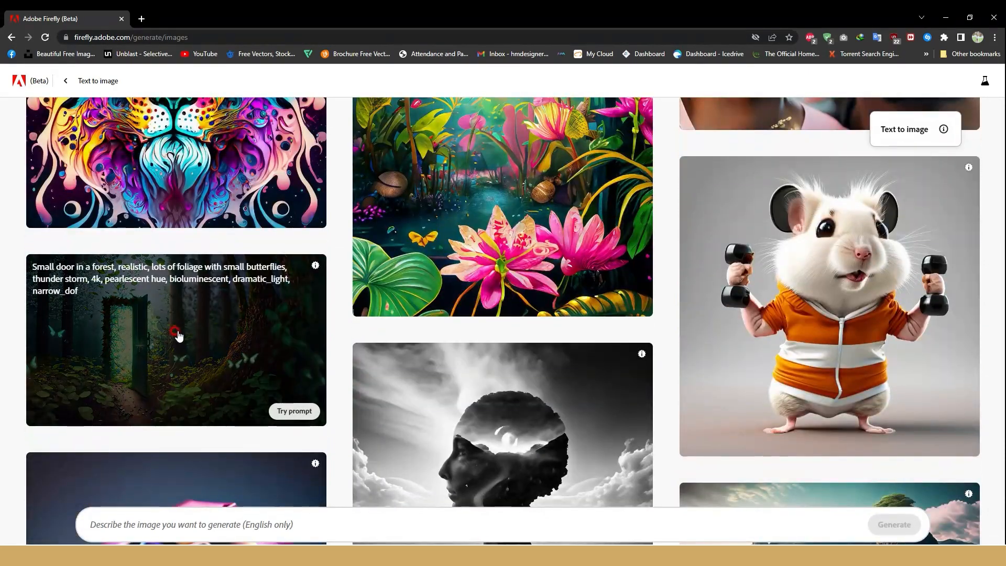
{"action": "left_click", "coordinate": [172, 332]}
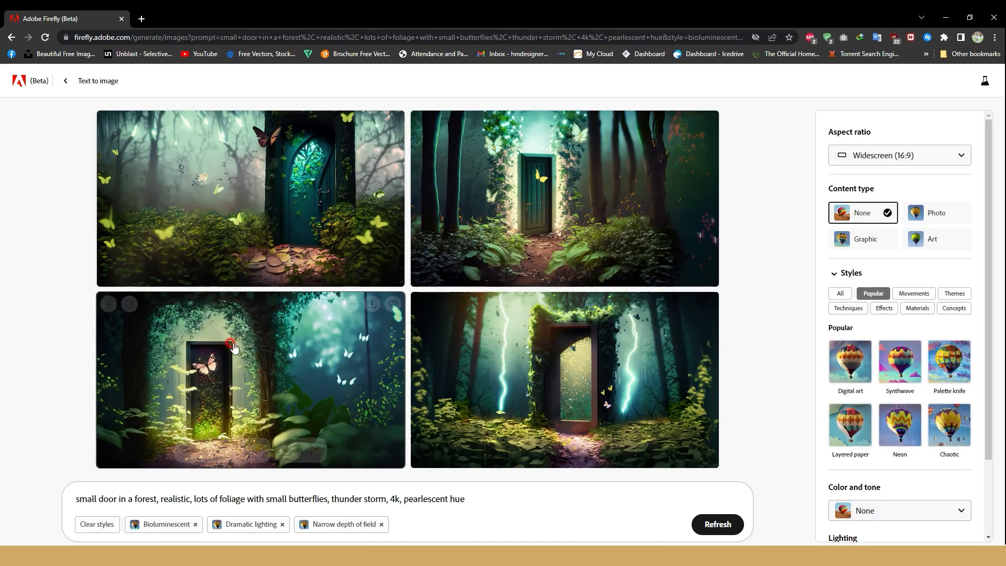
{"action": "left_click", "coordinate": [140, 515]}
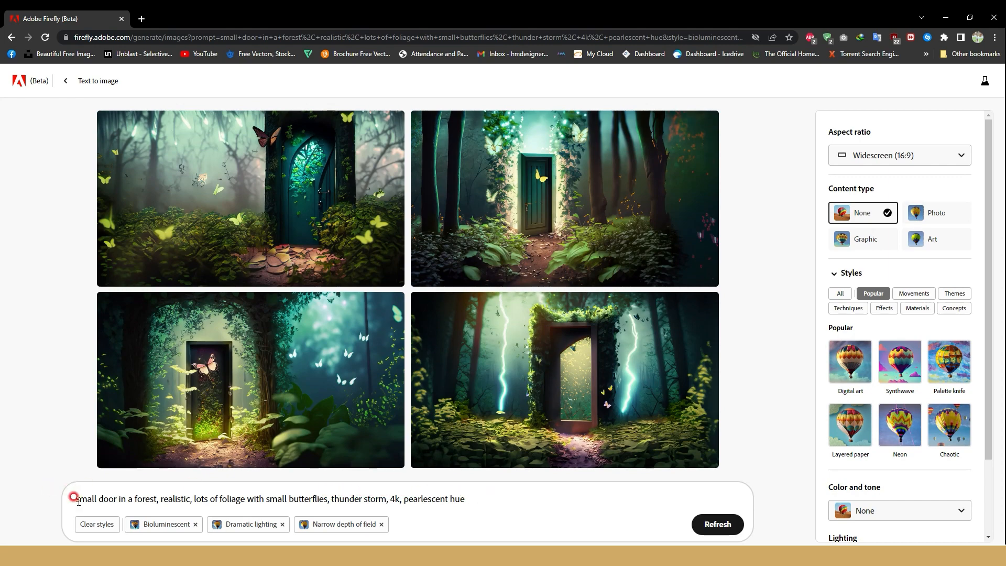
- Go back to the gallery and try the example prompt of the ancient tree with glittering water again
{"action": "left_click", "coordinate": [64, 81]}
{"action": "scroll", "coordinate": [218, 287], "scroll_direction": "up", "scroll_amount": 8}
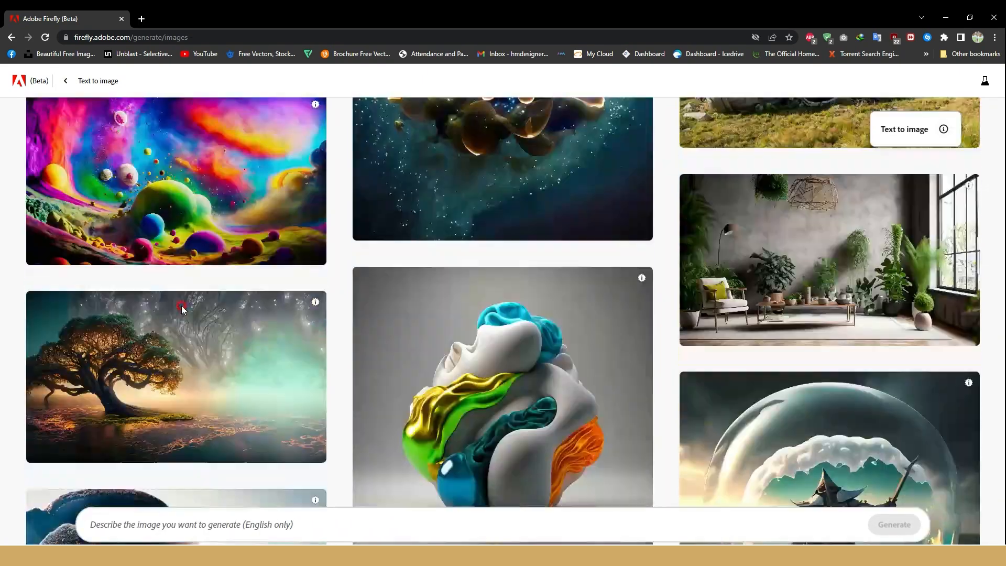
{"action": "scroll", "coordinate": [158, 304], "scroll_direction": "down", "scroll_amount": 3}
{"action": "left_click", "coordinate": [225, 318]}
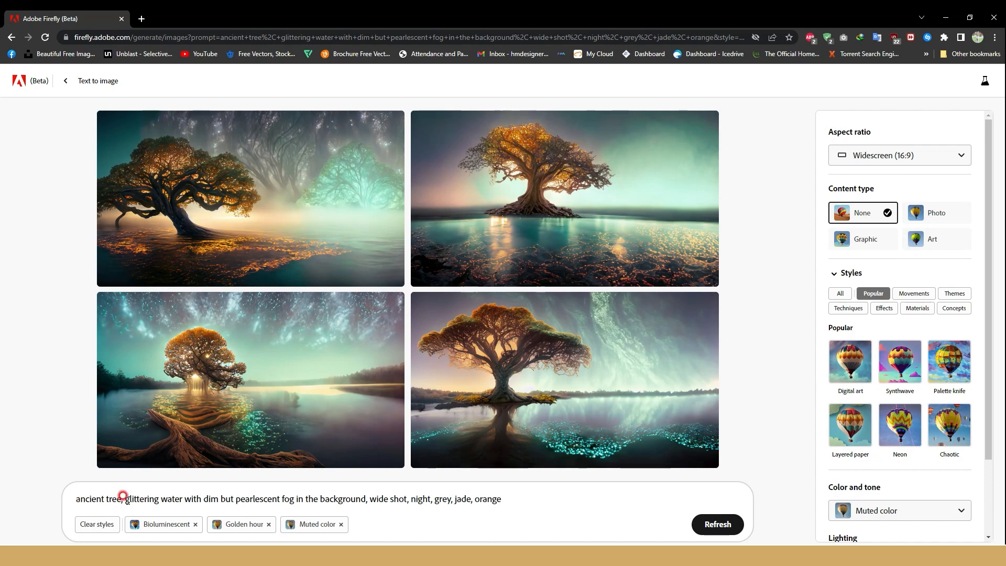
- Add "Adobe Photoshop Logo," to the start of the ancient tree prompt and generate the images
{"action": "left_click", "coordinate": [77, 500]}
{"action": "type", "text": "Adobe F"}
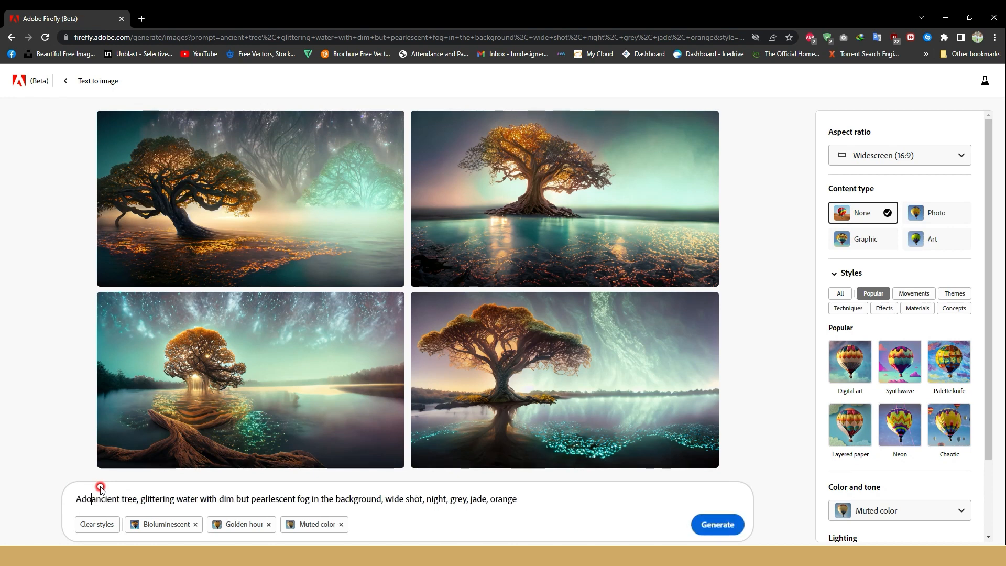
{"action": "type", "text": "hotoshop "}
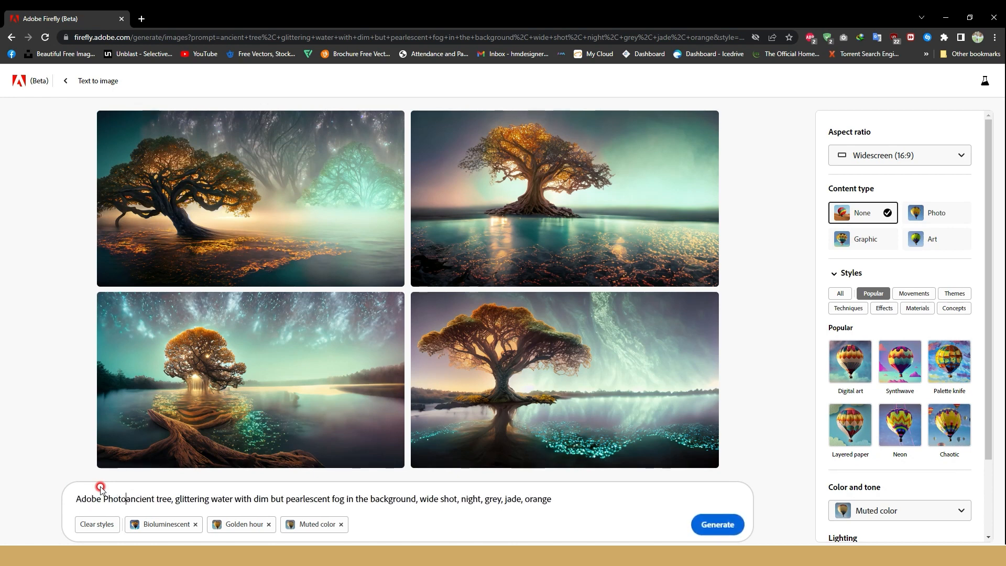
{"action": "type", "text": "Logo "}
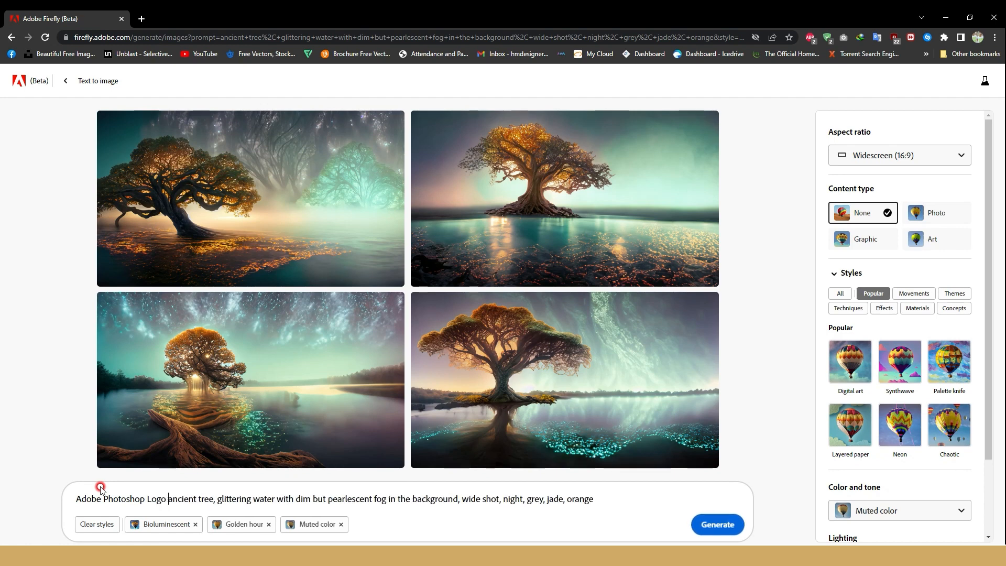
{"action": "type", "text": ","}
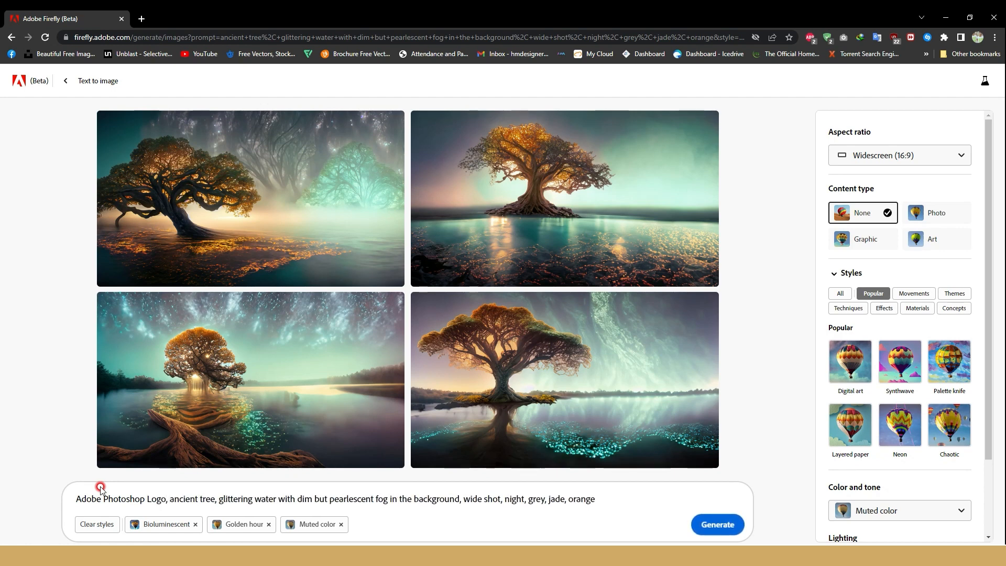
{"action": "left_click", "coordinate": [692, 523]}
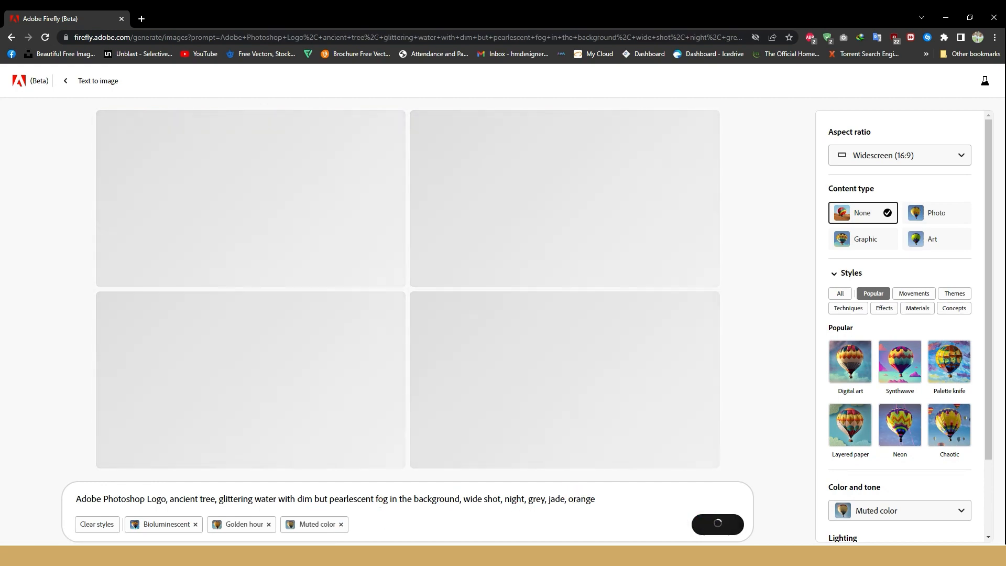
- Switch to AdobeGenP and close it, and navigate back from the Release folder to the folder containing Patch and Setup
{"action": "key", "text": "alt+Tab"}
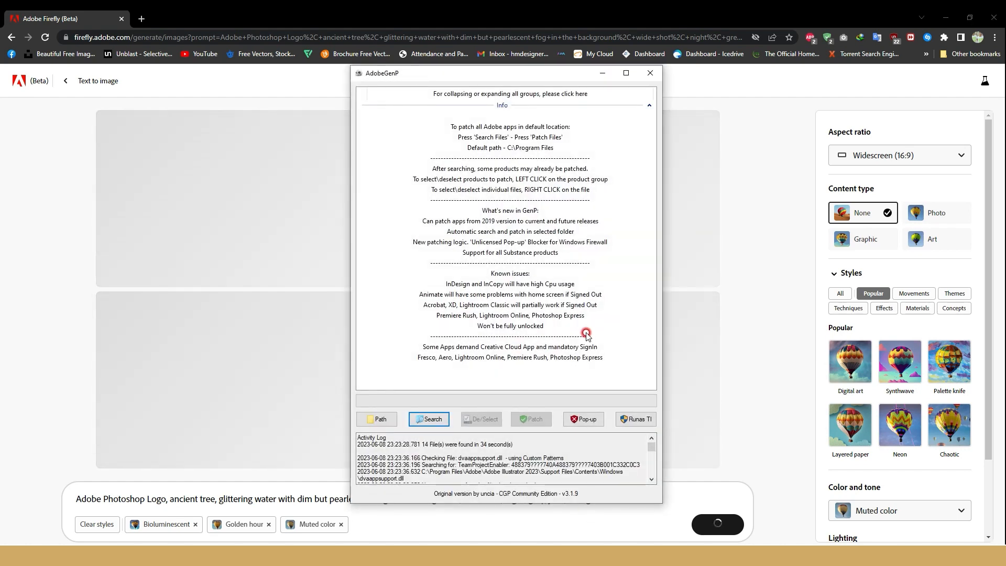
{"action": "left_click", "coordinate": [650, 73]}
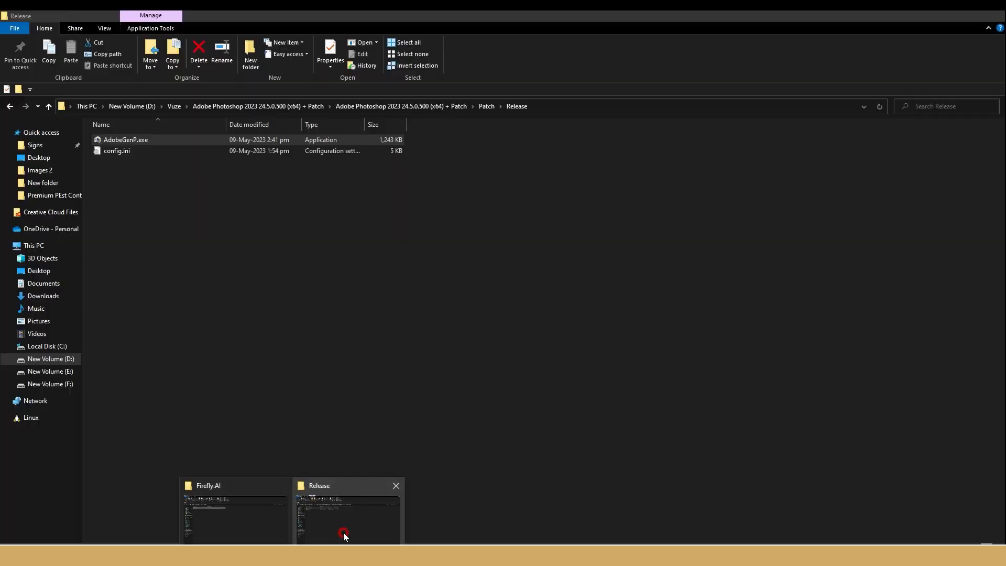
{"action": "left_click", "coordinate": [344, 533]}
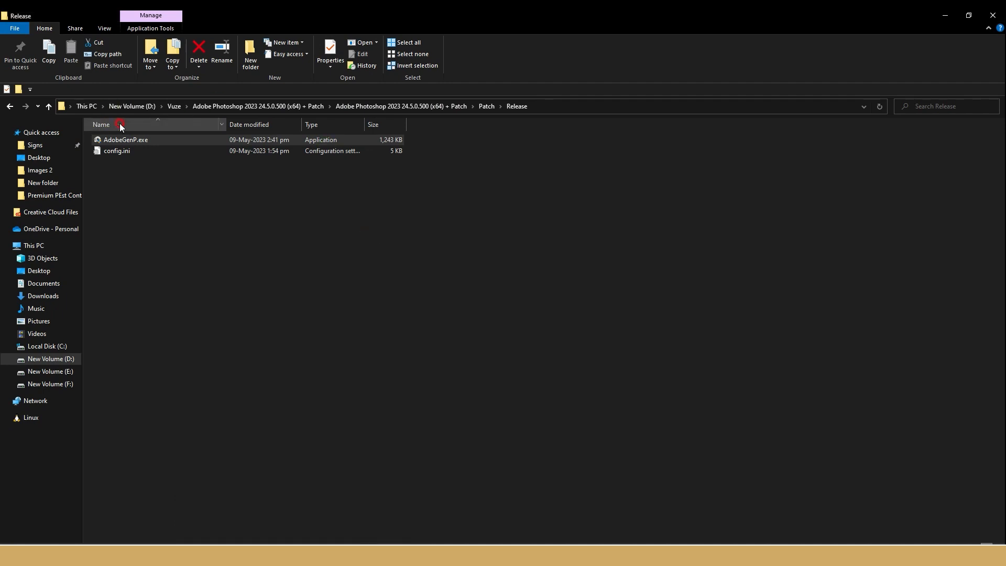
{"action": "left_click", "coordinate": [9, 107]}
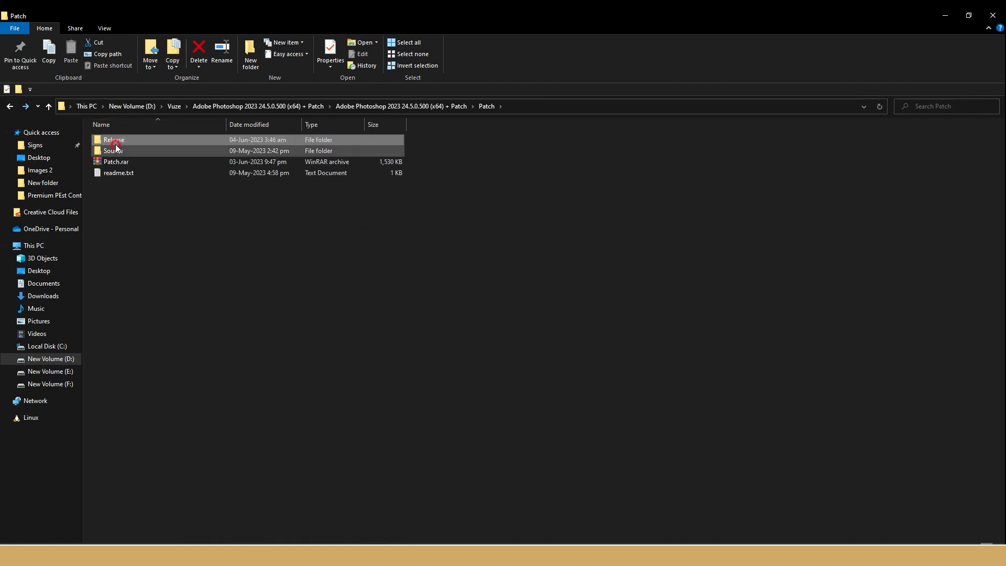
{"action": "left_click", "coordinate": [13, 108]}
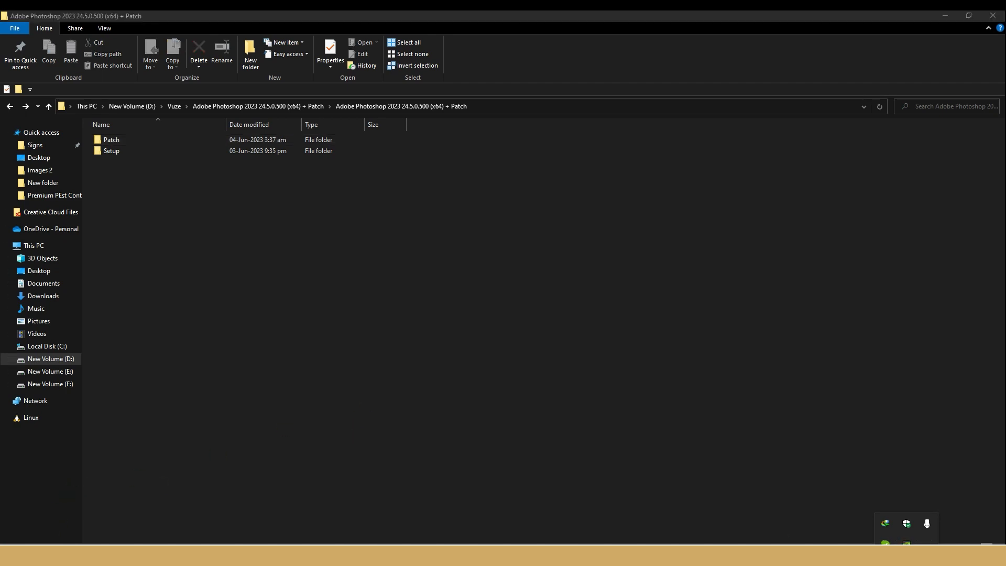
- Launch Adobe Creative Cloud and go back to the outer Adobe Photoshop 2023 folder, closing the stray NVIDIA Control Panel window
{"action": "key", "text": "super"}
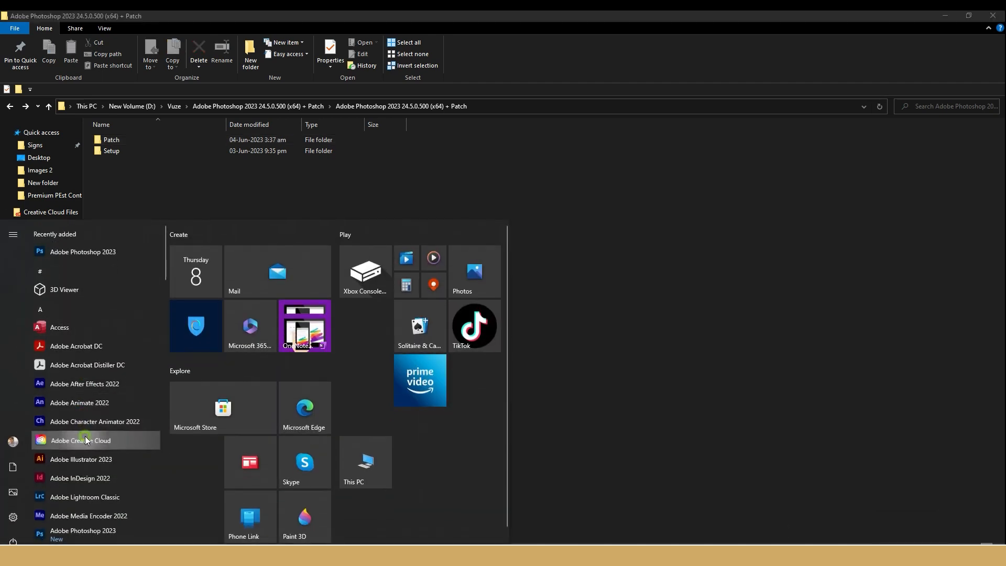
{"action": "left_click", "coordinate": [73, 441]}
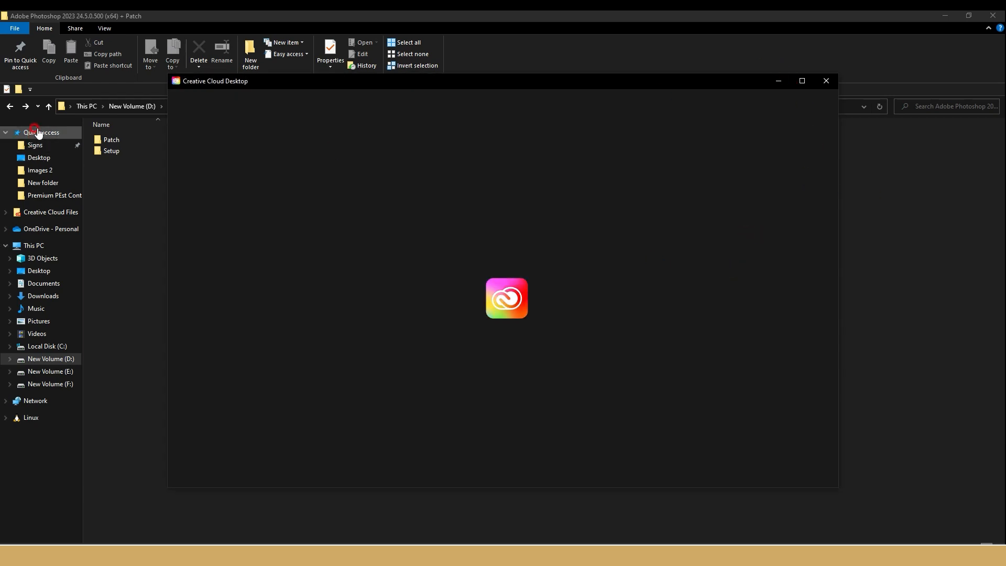
{"action": "left_click", "coordinate": [10, 107]}
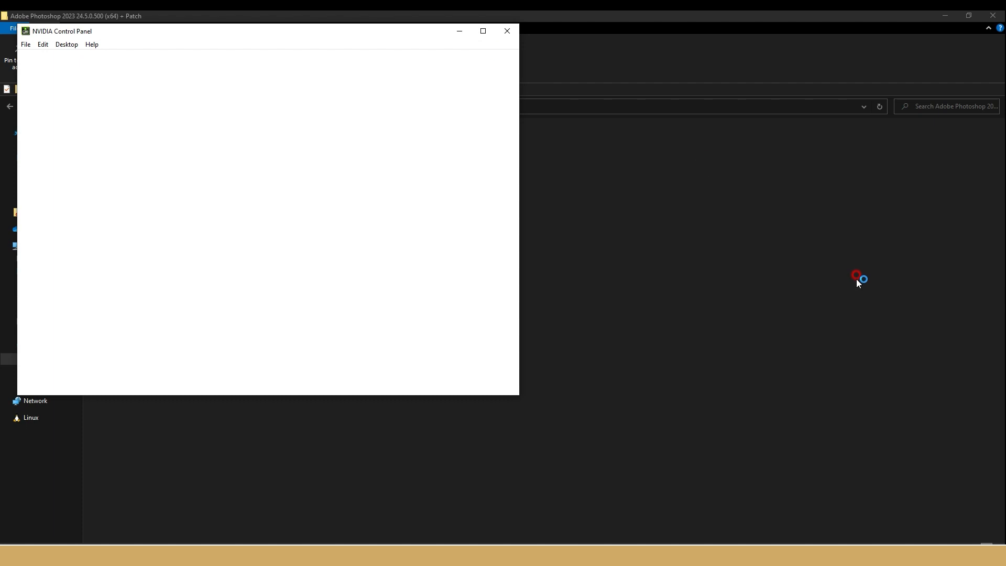
{"action": "left_click", "coordinate": [506, 30]}
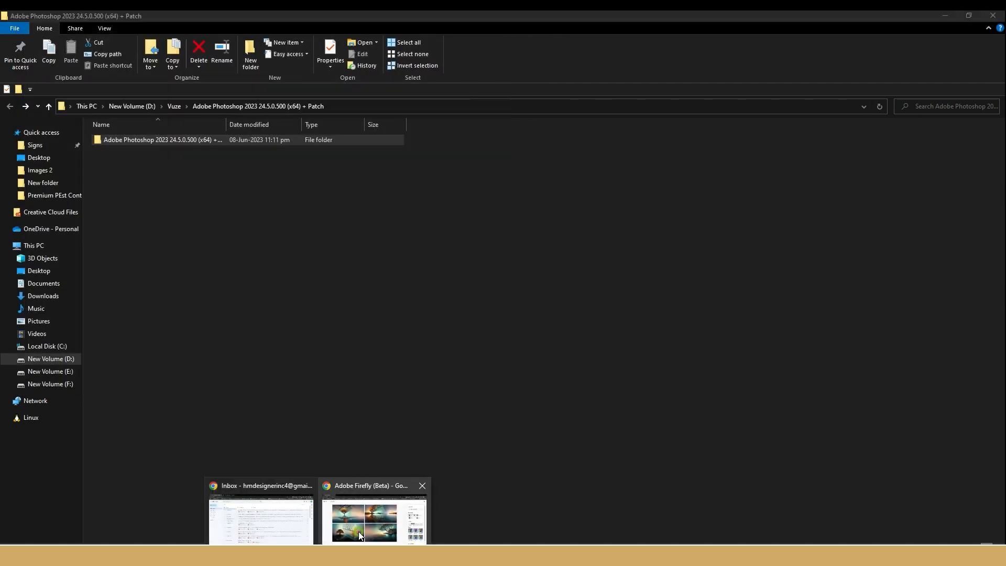
- Return to the Firefly results in the browser, remove "ancient tree" from the prompt and generate the images again
{"action": "left_click", "coordinate": [358, 531]}
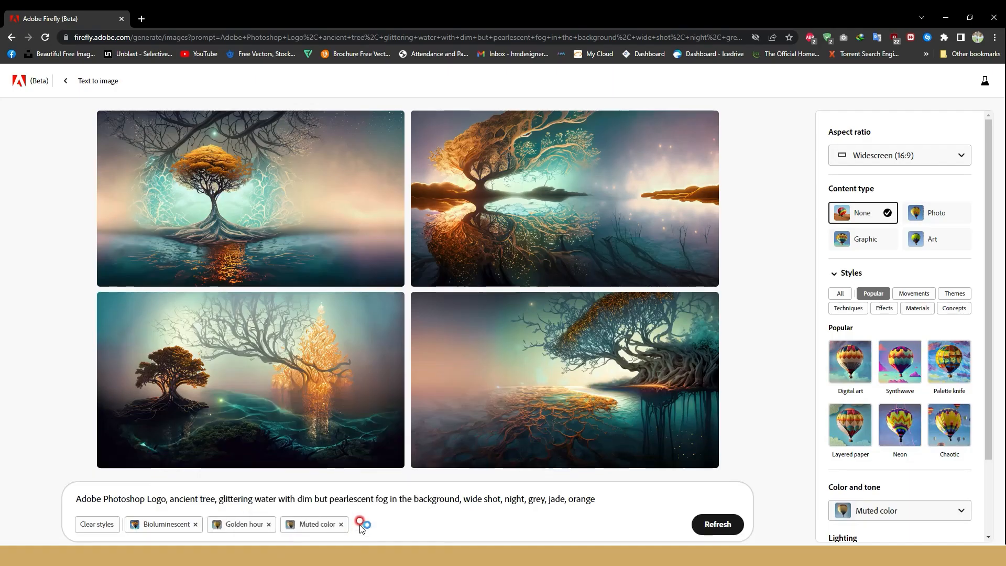
{"action": "mouse_move", "coordinate": [577, 284]}
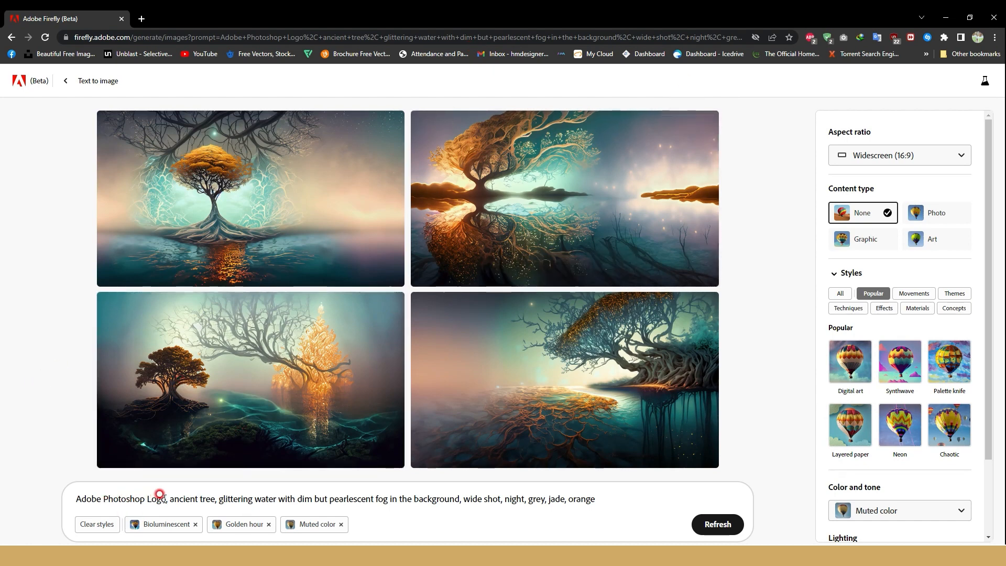
{"action": "left_click_drag", "start_coordinate": [143, 493], "coordinate": [78, 490]}
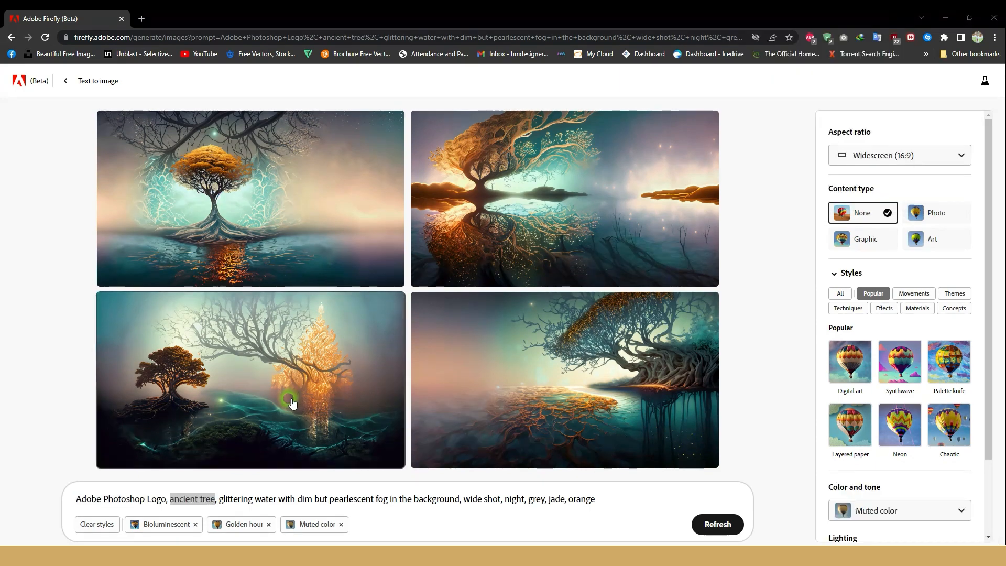
{"action": "left_click", "coordinate": [209, 491]}
{"action": "key", "text": "BackSpace"}
{"action": "key", "text": "Delete"}
{"action": "key", "text": "Delete"}
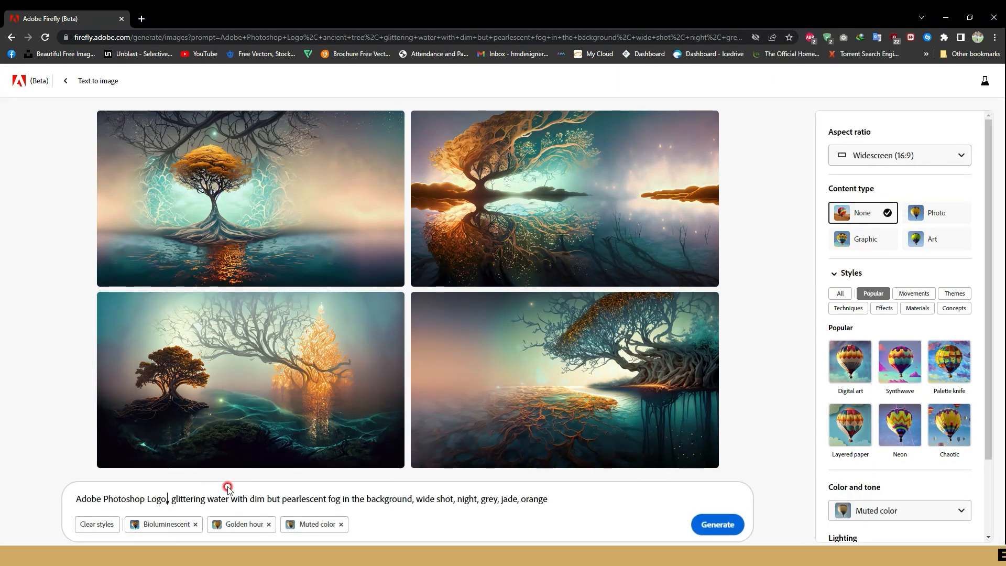
{"action": "key", "text": "Return"}
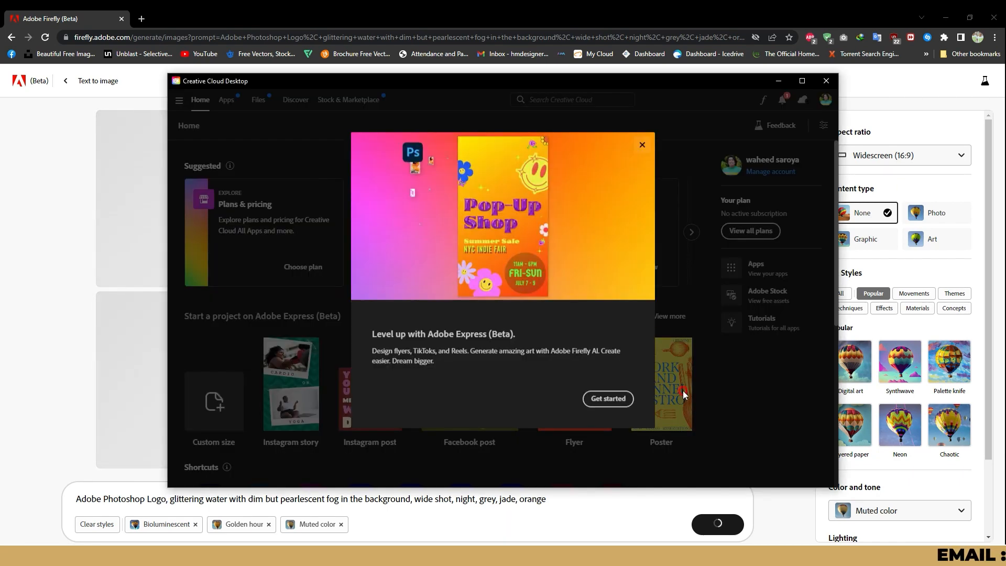
- Dismiss the Adobe Express promotion in Creative Cloud Desktop and minimise its window
{"action": "left_click", "coordinate": [642, 145]}
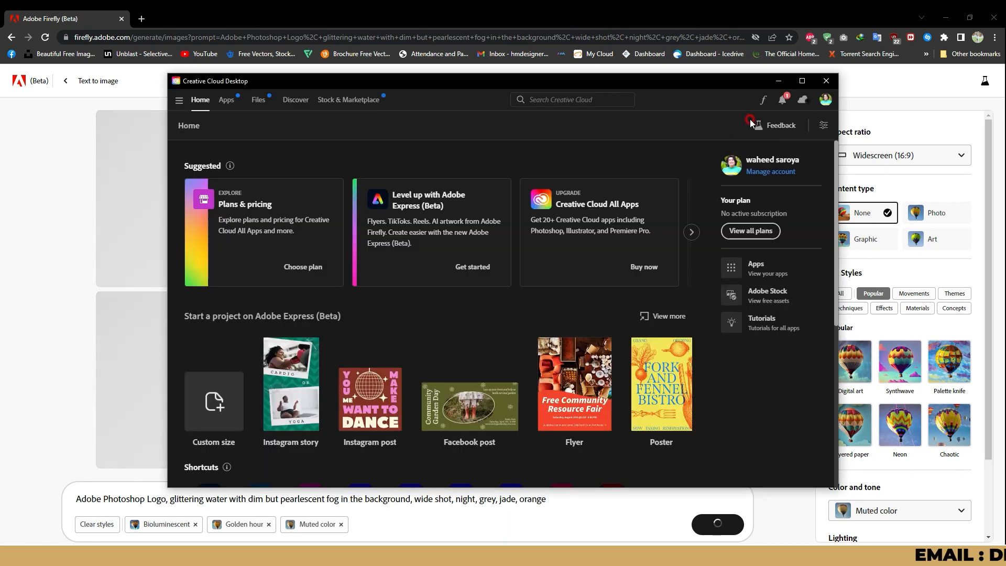
{"action": "left_click", "coordinate": [783, 82]}
- Run the Adobe Firefly Support installer from the Firefly.AI folder to completion, shortening "Logo" to "Lo" in the Firefly prompt meanwhile
{"action": "mouse_move", "coordinate": [294, 554]}
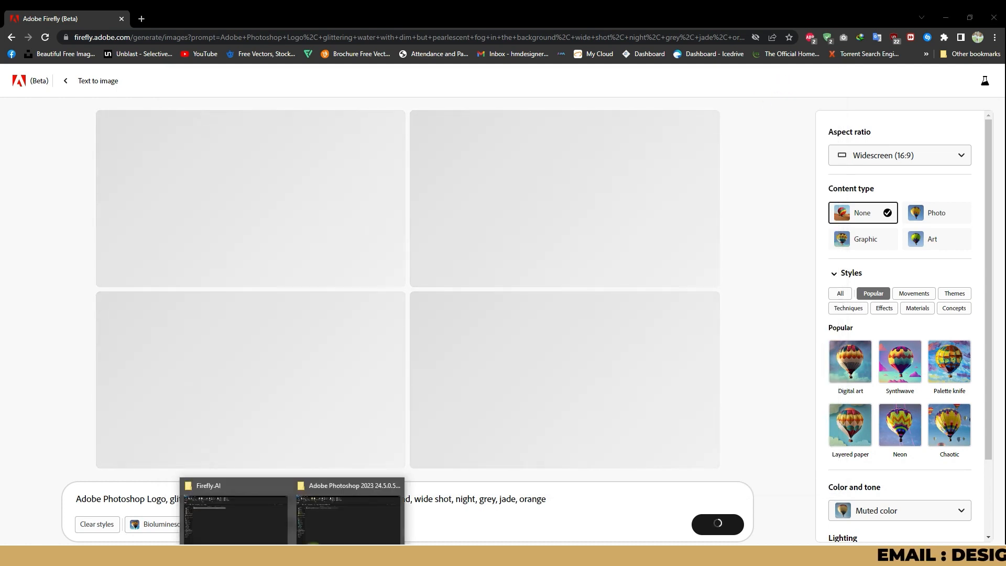
{"action": "left_click", "coordinate": [227, 485]}
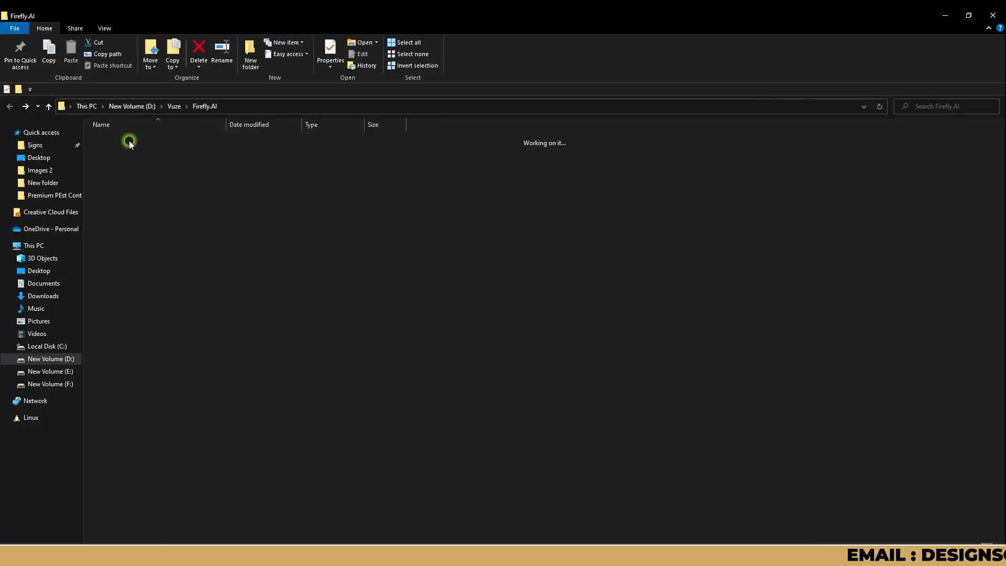
{"action": "double_click", "coordinate": [129, 140]}
{"action": "double_click", "coordinate": [114, 141]}
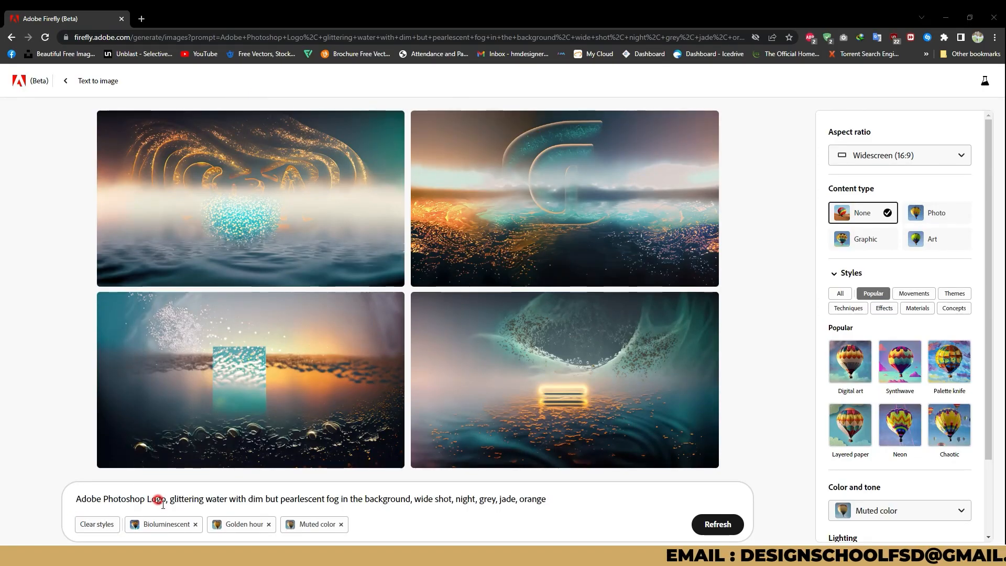
{"action": "key", "text": "BackSpace"}
{"action": "key", "text": "BackSpace"}
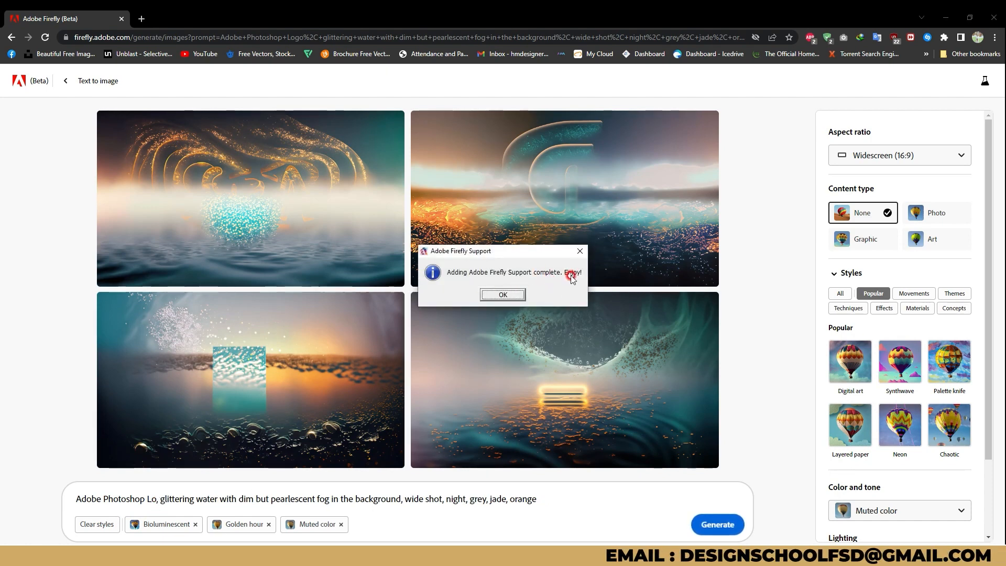
{"action": "left_click", "coordinate": [503, 295]}
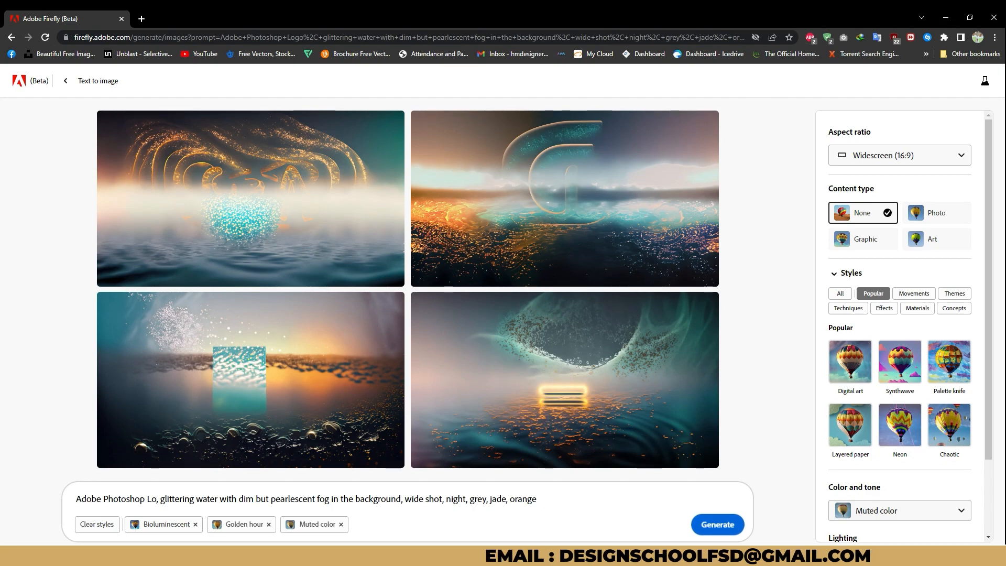
- Launch Adobe Photoshop 2023 from the recently added programs
{"action": "key", "text": "super"}
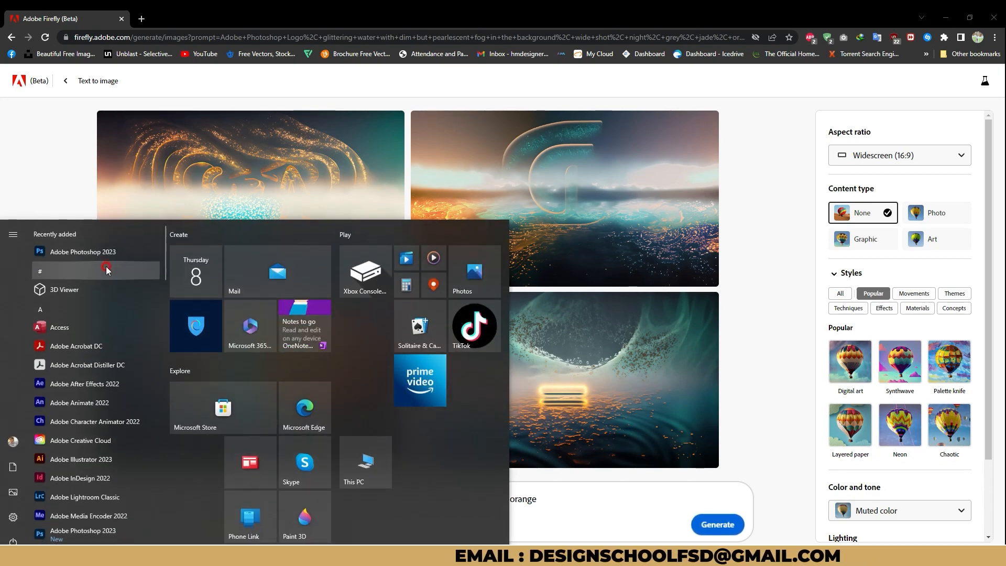
{"action": "left_click", "coordinate": [103, 255]}
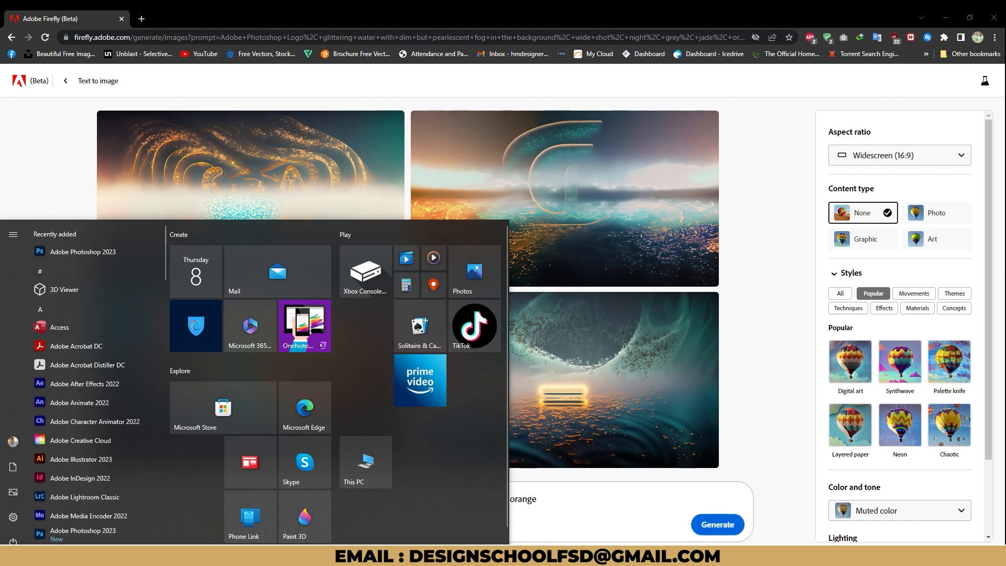
{"action": "key", "text": "Print"}
{"action": "left_click", "coordinate": [452, 18]}
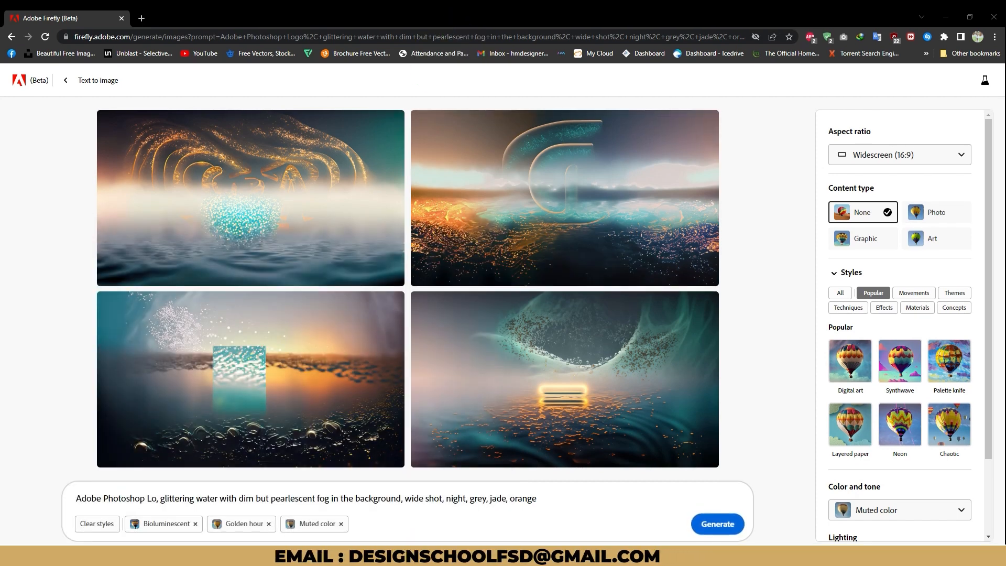
- Close the Creative Cloud Desktop window and minimise the gamer image in Windows Photo Viewer
{"action": "mouse_move", "coordinate": [455, 192]}
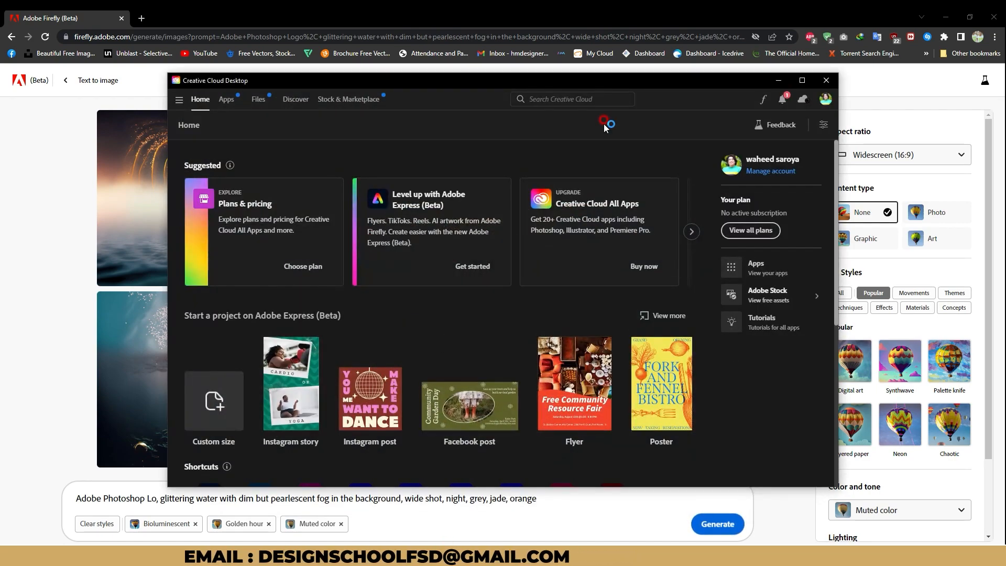
{"action": "left_click", "coordinate": [825, 81]}
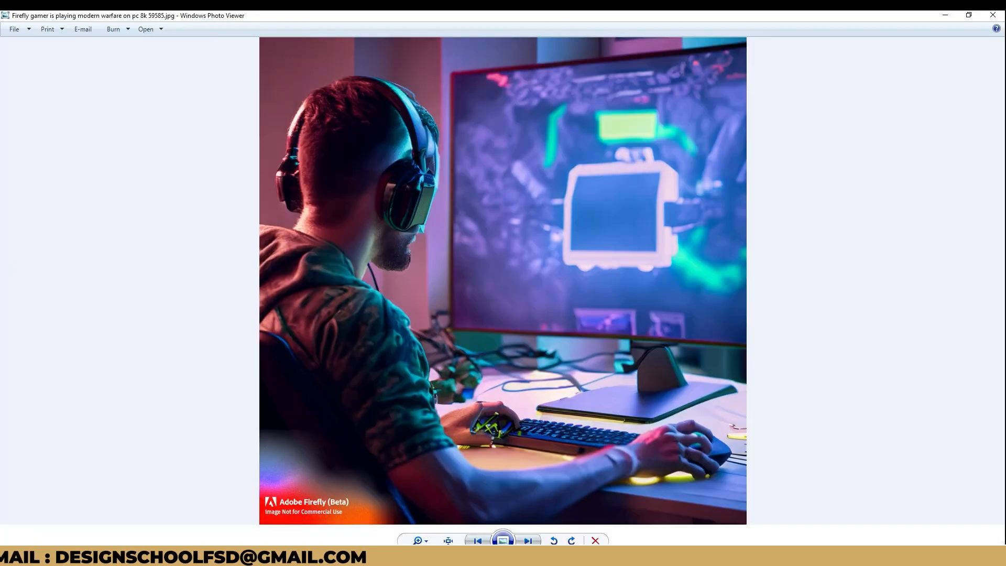
{"action": "left_click", "coordinate": [334, 268]}
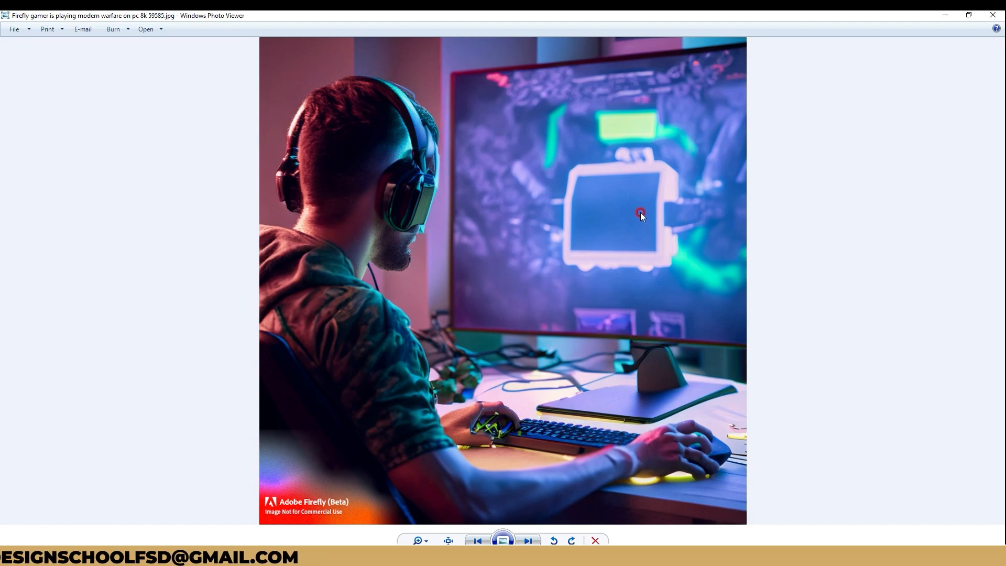
{"action": "left_click", "coordinate": [946, 15]}
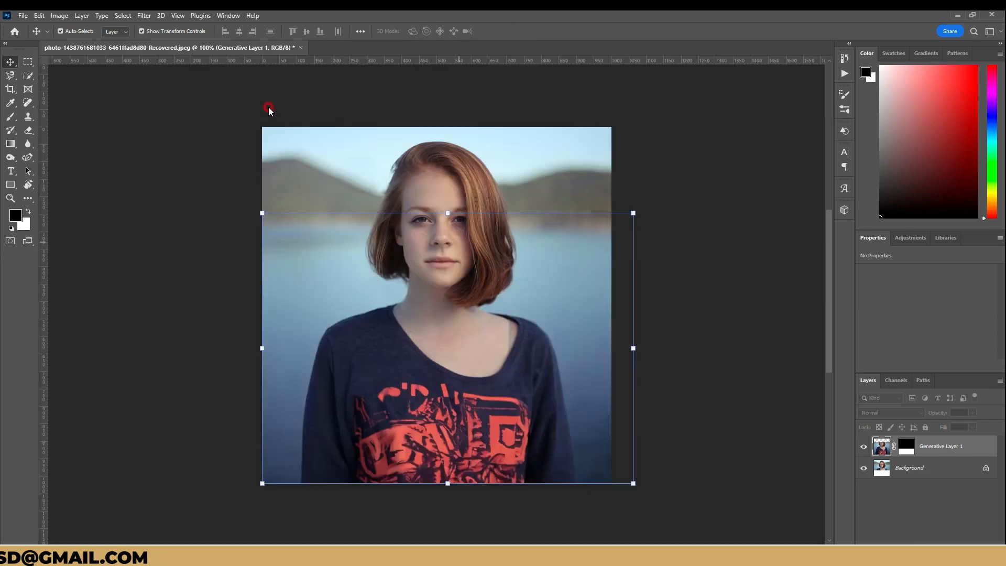
- Close the recovered portrait document with the generative layer in Photoshop
{"action": "left_click", "coordinate": [388, 300]}
{"action": "left_click", "coordinate": [606, 302]}
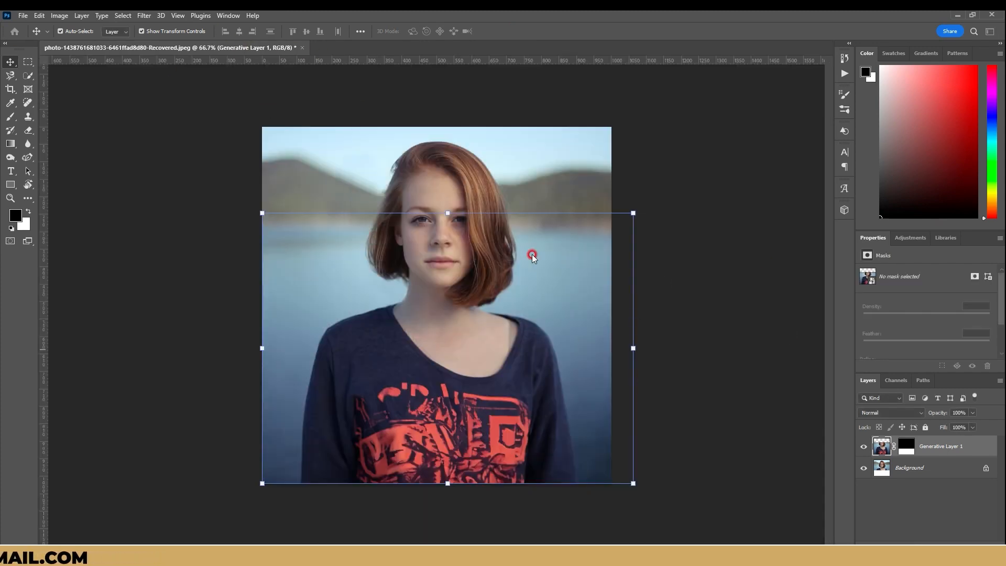
{"action": "left_click", "coordinate": [302, 48]}
{"action": "left_click", "coordinate": [502, 216]}
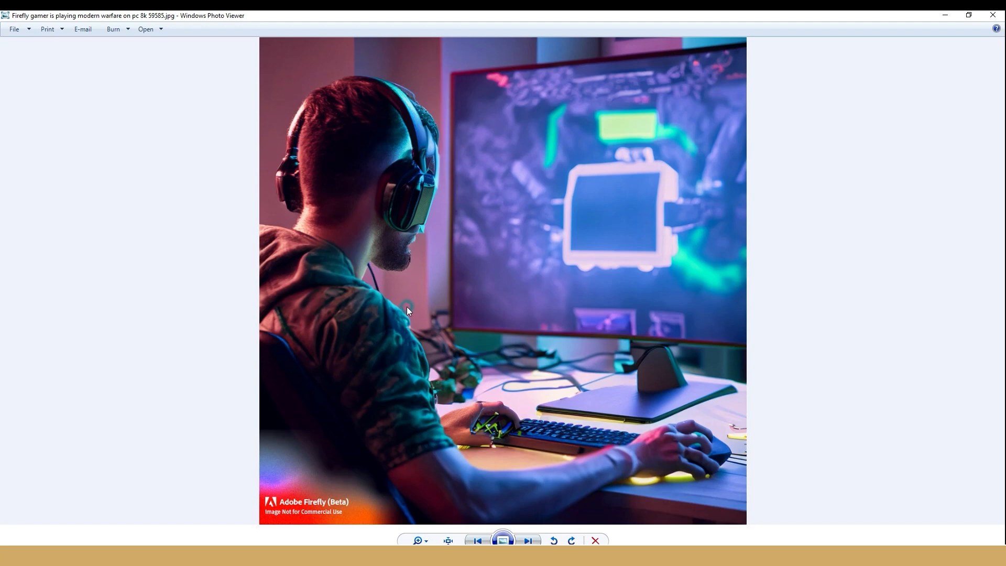
- Open the Firefly gamer image from Windows Photo Viewer in Photoshop
{"action": "right_click", "coordinate": [407, 307]}
{"action": "mouse_move", "coordinate": [442, 312]}
{"action": "left_click", "coordinate": [609, 369]}
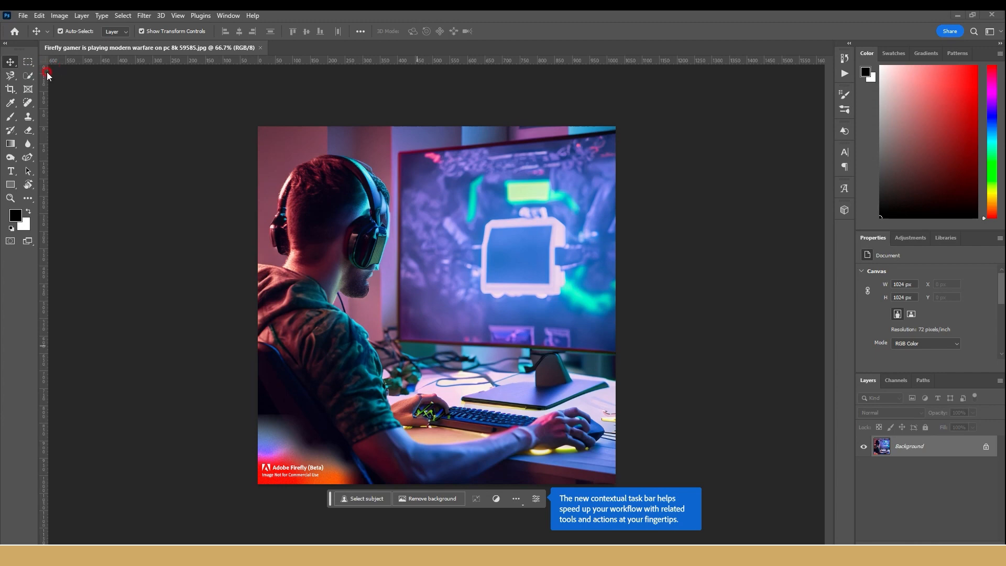
- Extend the gamer image's canvas on its right side to a width of about 1438 px with the Crop tool
{"action": "left_click", "coordinate": [9, 89]}
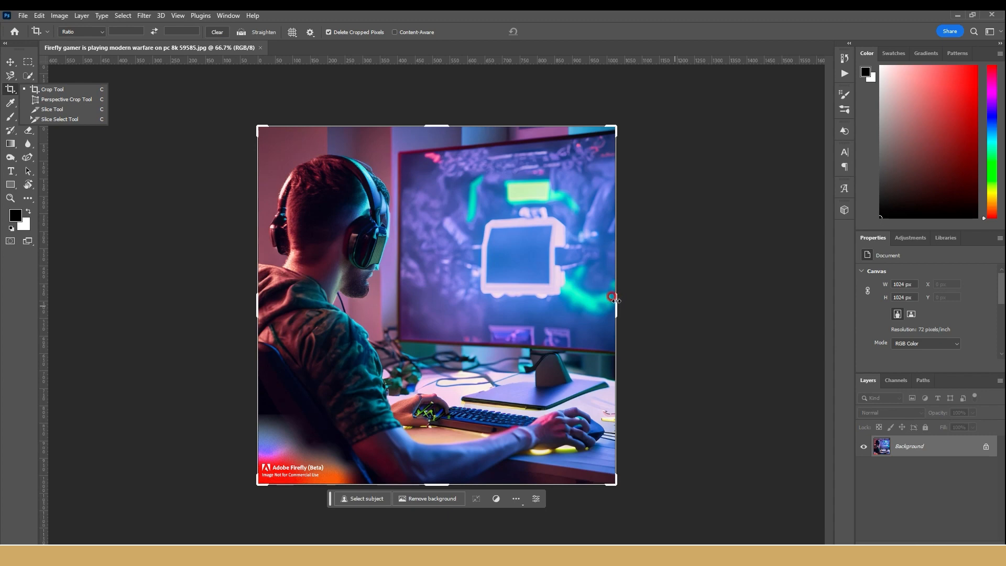
{"action": "left_click_drag", "start_coordinate": [617, 309], "coordinate": [689, 309]}
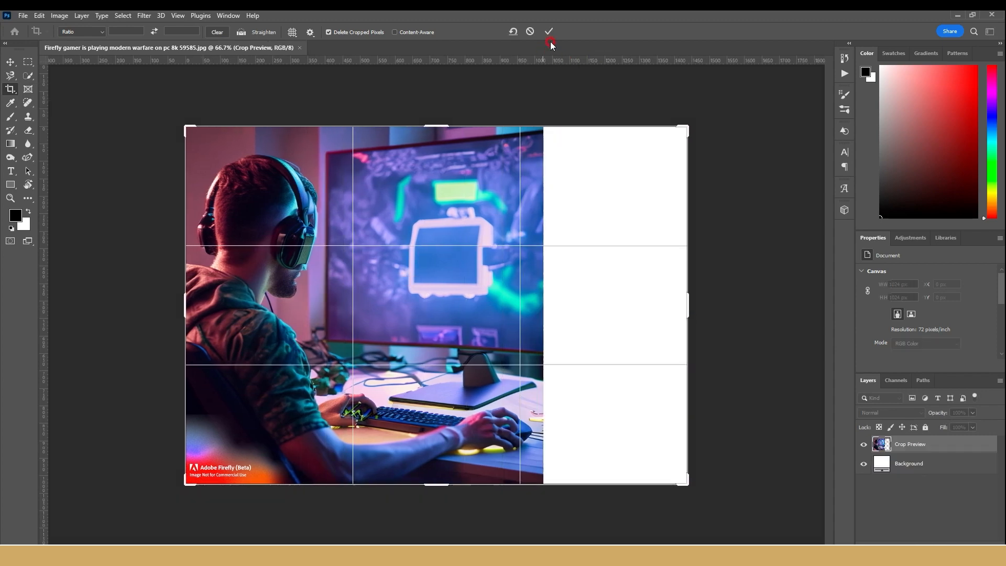
{"action": "left_click", "coordinate": [550, 32]}
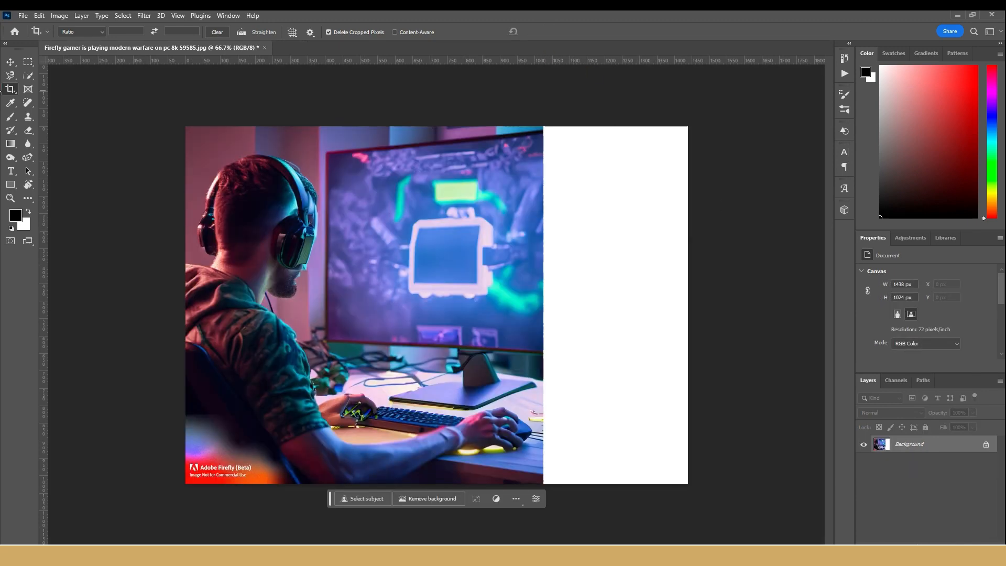
- Select the blank white strip beside the gamer image with a rectangular marquee, slightly overlapping the picture's edge
{"action": "left_click", "coordinate": [28, 62]}
{"action": "left_click", "coordinate": [616, 155]}
{"action": "left_click_drag", "start_coordinate": [542, 113], "coordinate": [700, 483]}
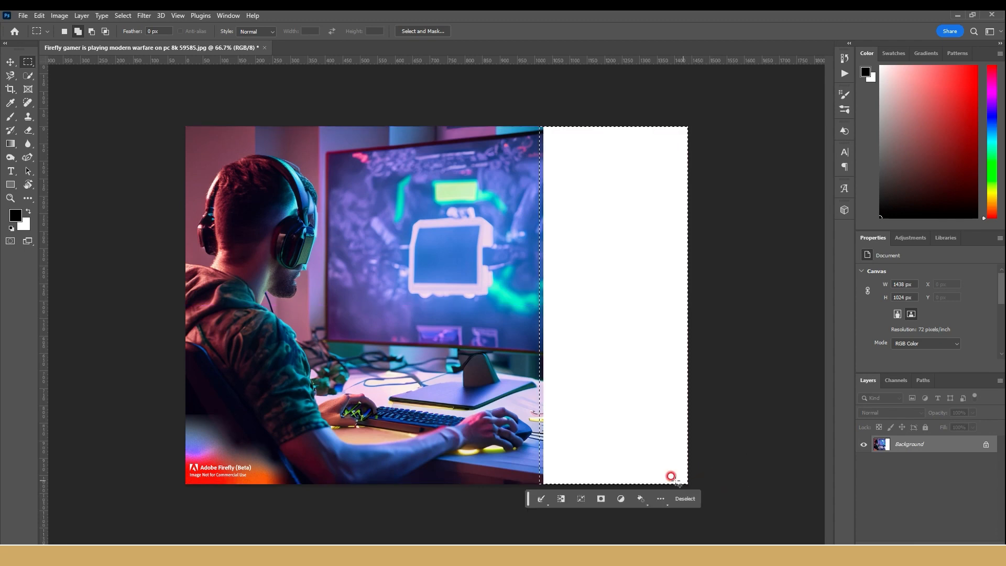
- Examine the contextual options for the blank-strip selection and the lists of plugins and available windows
{"action": "left_click", "coordinate": [546, 500]}
{"action": "left_click", "coordinate": [209, 16]}
{"action": "left_click", "coordinate": [226, 16]}
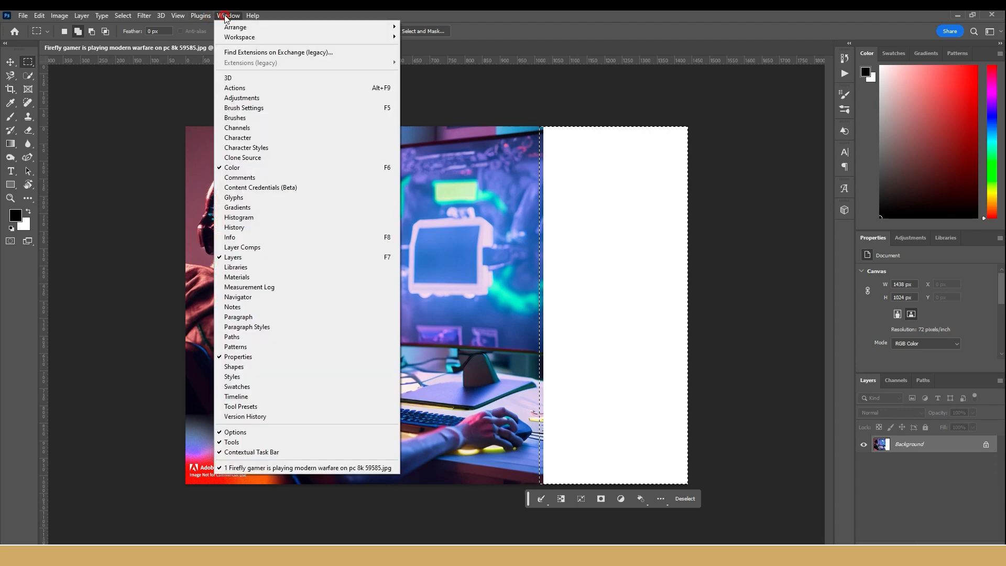
{"action": "left_click", "coordinate": [53, 393]}
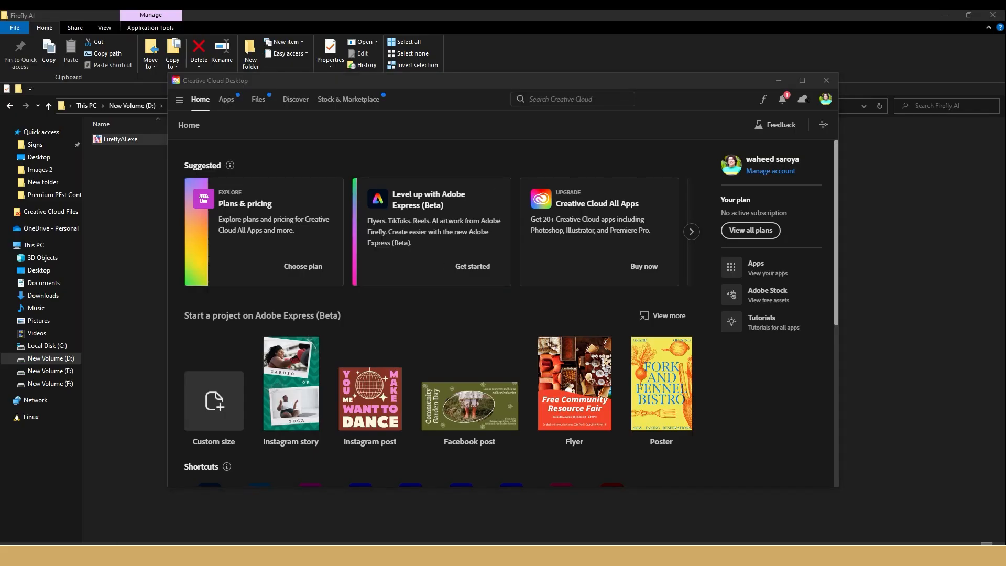
- Return to Photoshop, restore the selection over the blank strip beside the gamer image and clear it
{"action": "key", "text": "super"}
{"action": "key", "text": "super"}
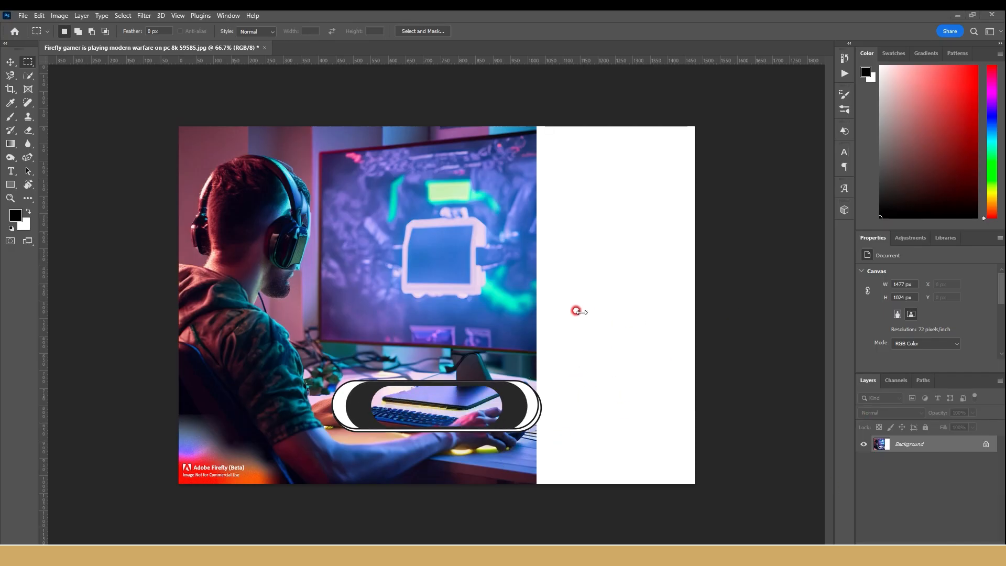
{"action": "key", "text": "ctrl+z"}
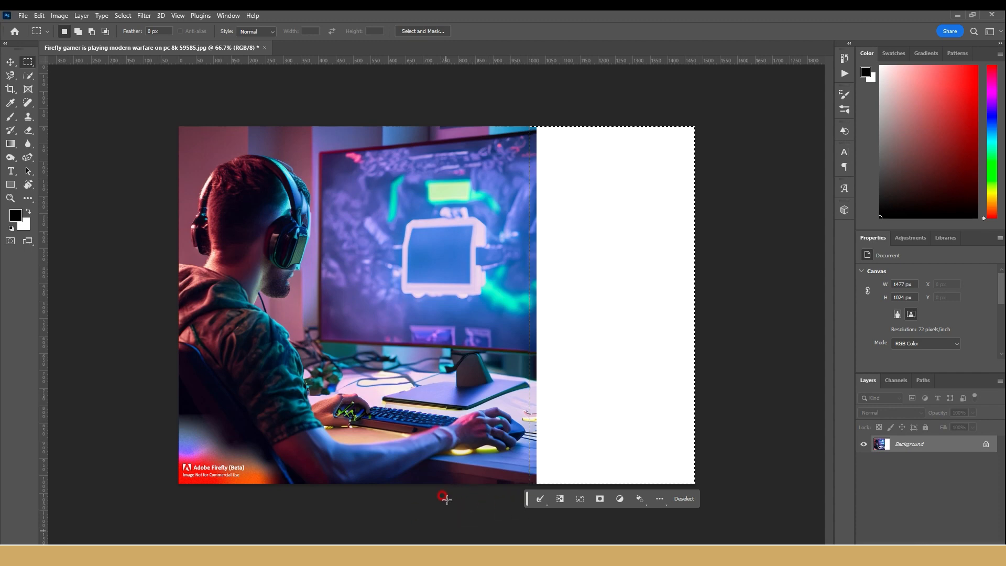
{"action": "mouse_move", "coordinate": [472, 555]}
{"action": "left_click", "coordinate": [453, 462]}
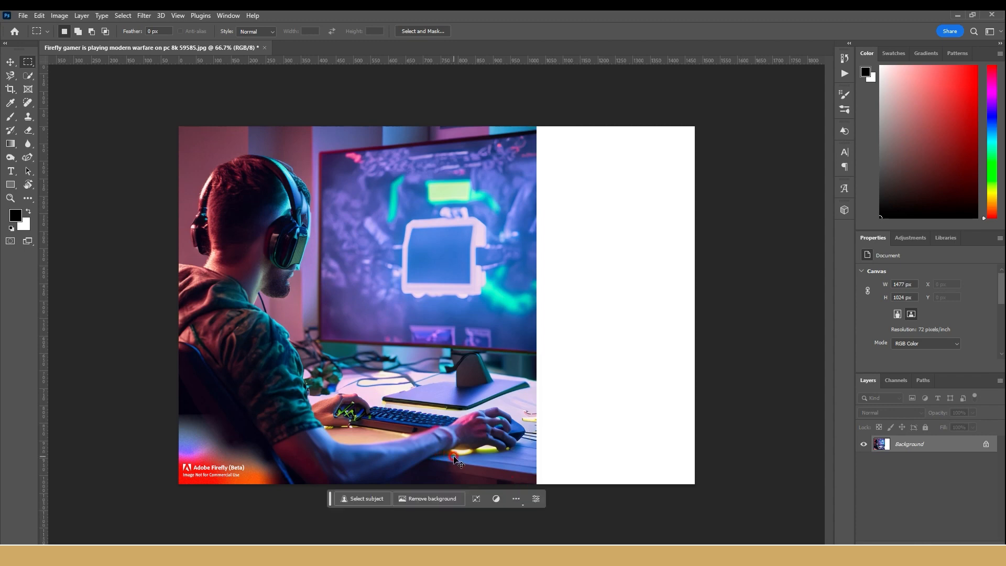
- Try removing the background behind the gamer, dismiss the precise editing tip and undo the removal
{"action": "left_click", "coordinate": [358, 496]}
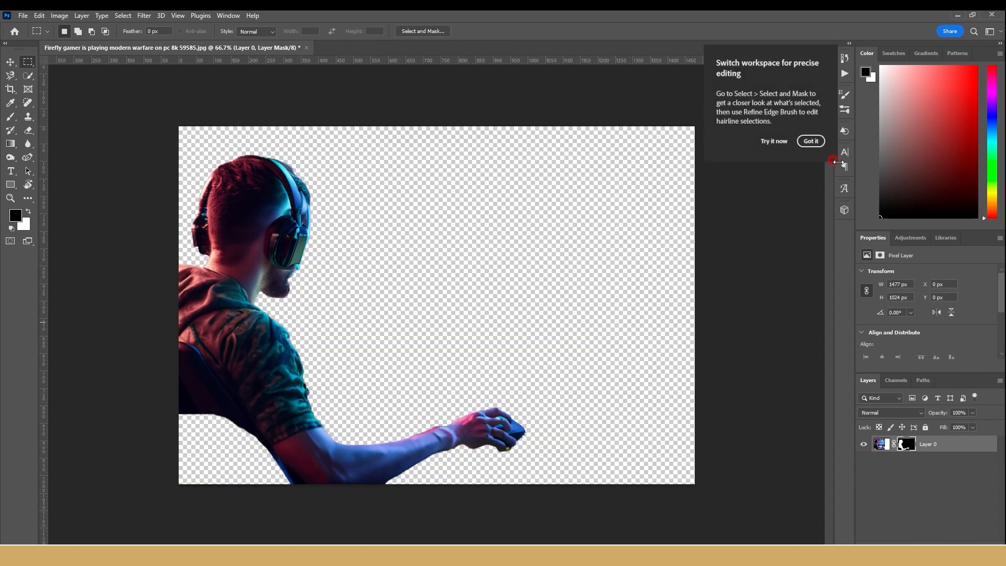
{"action": "left_click", "coordinate": [810, 141]}
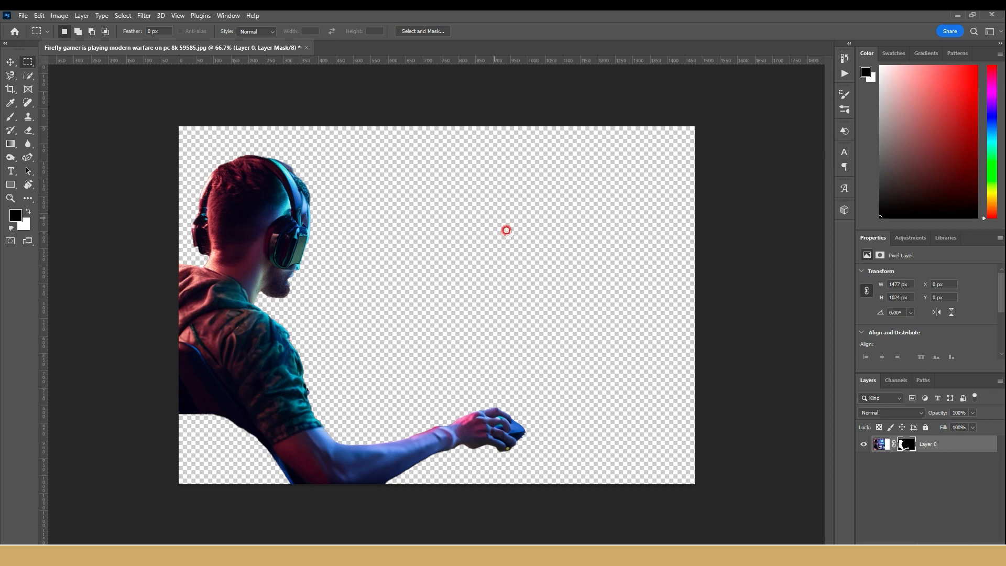
{"action": "key", "text": "ctrl+z"}
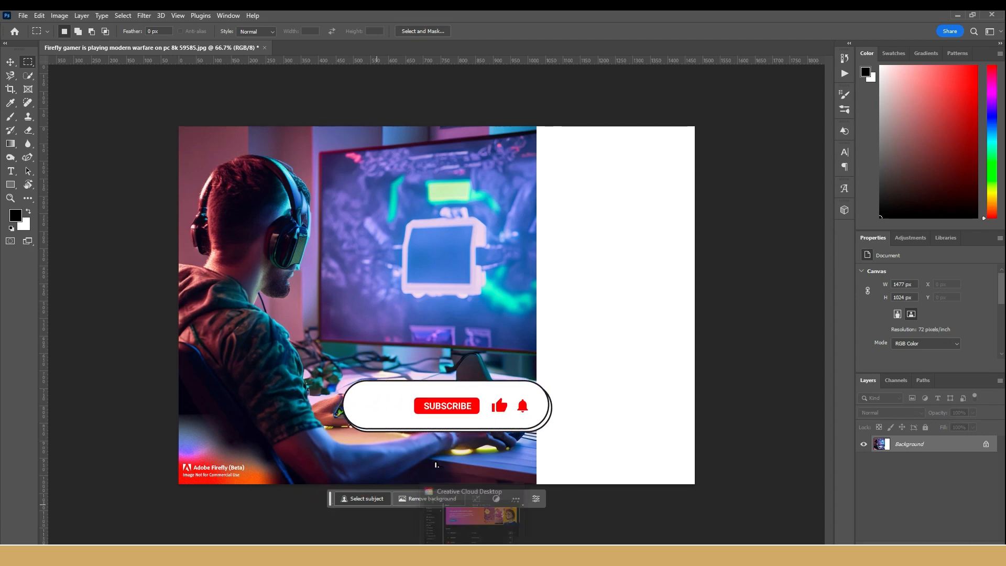
- Switch to File Explorer to check the Firefly.AI folder containing FireflyAI.exe, and minimise its window
{"action": "mouse_move", "coordinate": [295, 554]}
{"action": "left_click", "coordinate": [258, 531]}
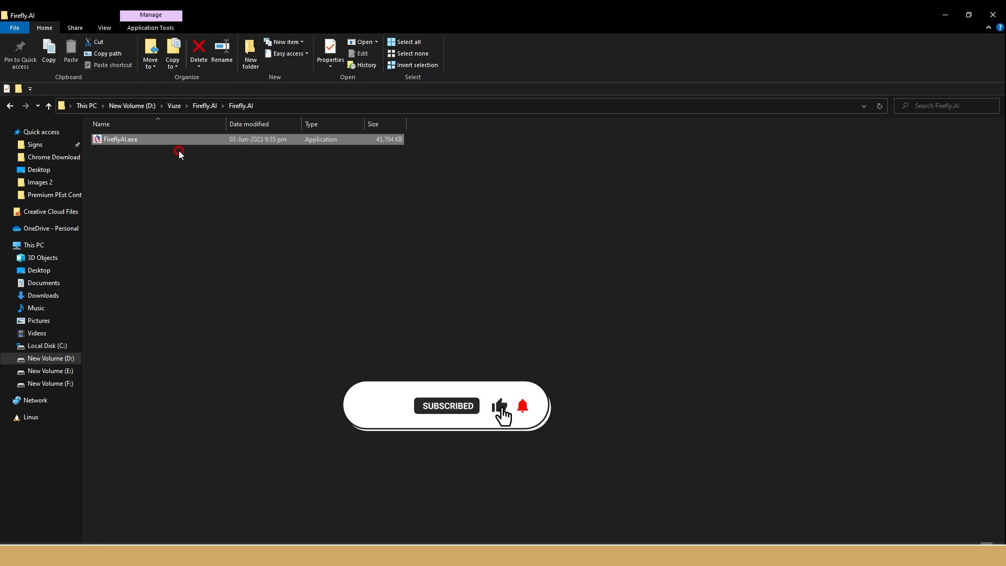
{"action": "left_click", "coordinate": [942, 16]}
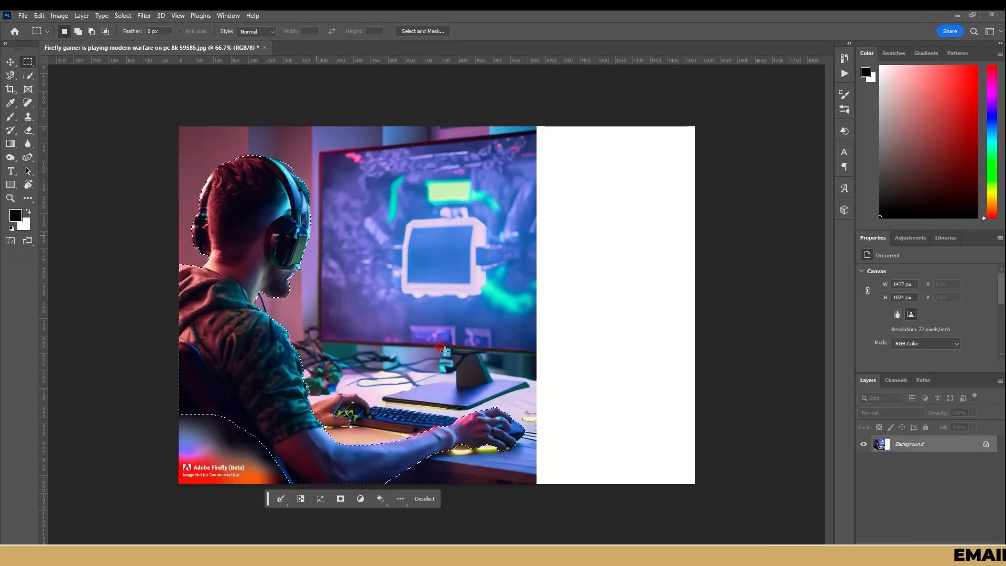
- Try out the contextual options for the gamer selection and commit a Transform Selection at 100% width and height
{"action": "left_click", "coordinate": [286, 499]}
{"action": "left_click", "coordinate": [287, 499]}
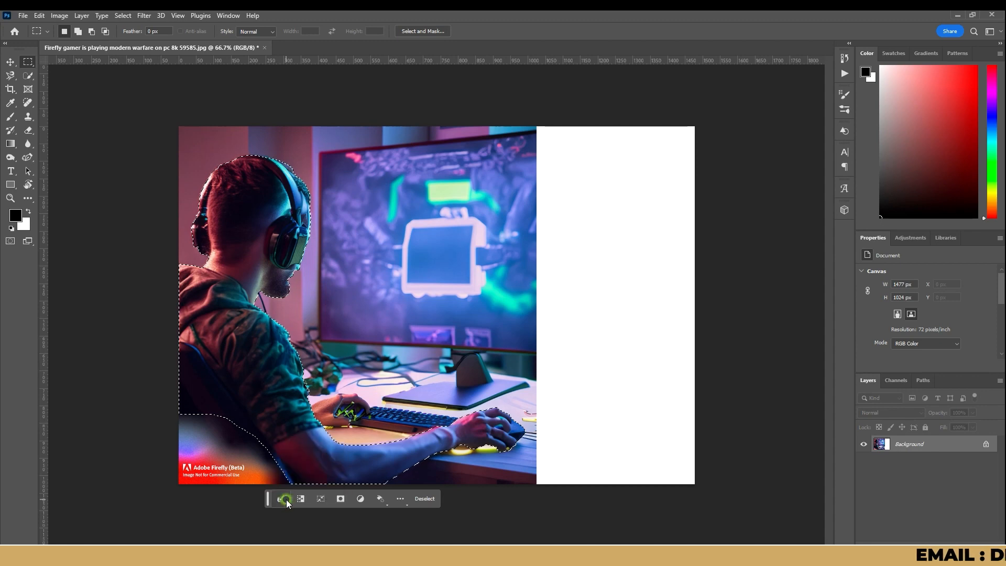
{"action": "left_click", "coordinate": [320, 499]}
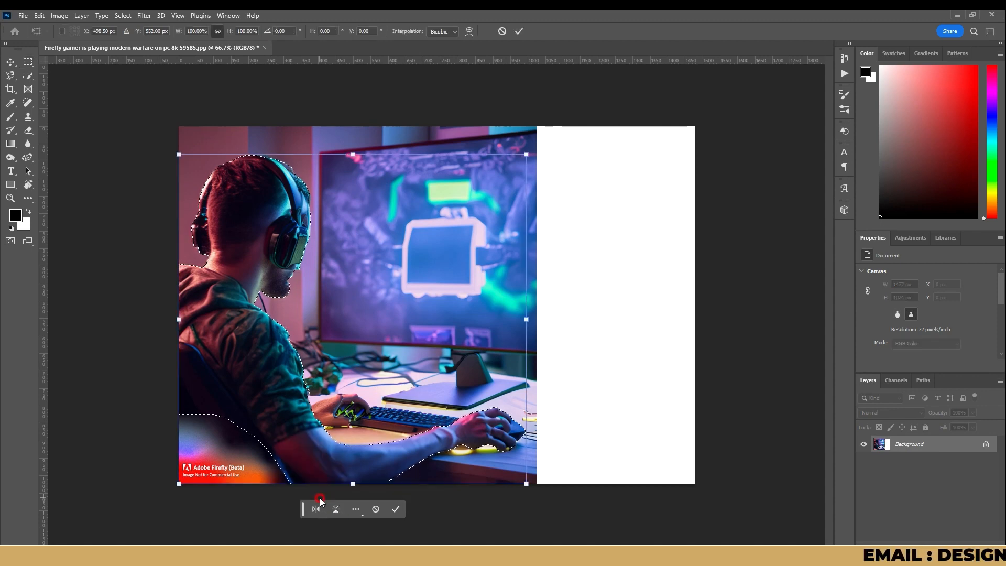
{"action": "left_click", "coordinate": [397, 509]}
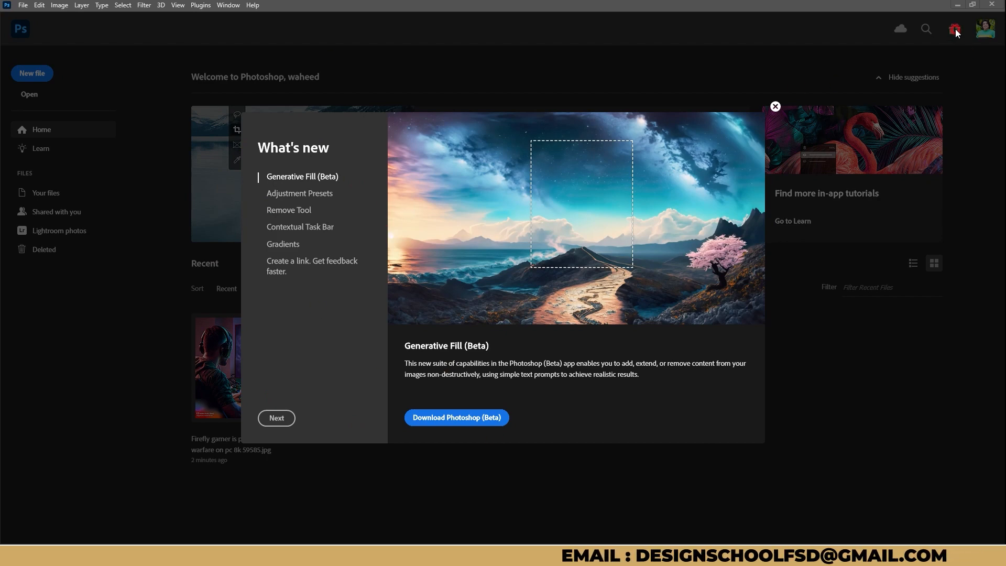
- Follow the Photoshop (Beta) download offer in the Generative Fill announcement and request the Creative Cloud installer in the browser
{"action": "left_click", "coordinate": [471, 418]}
{"action": "left_click", "coordinate": [471, 418]}
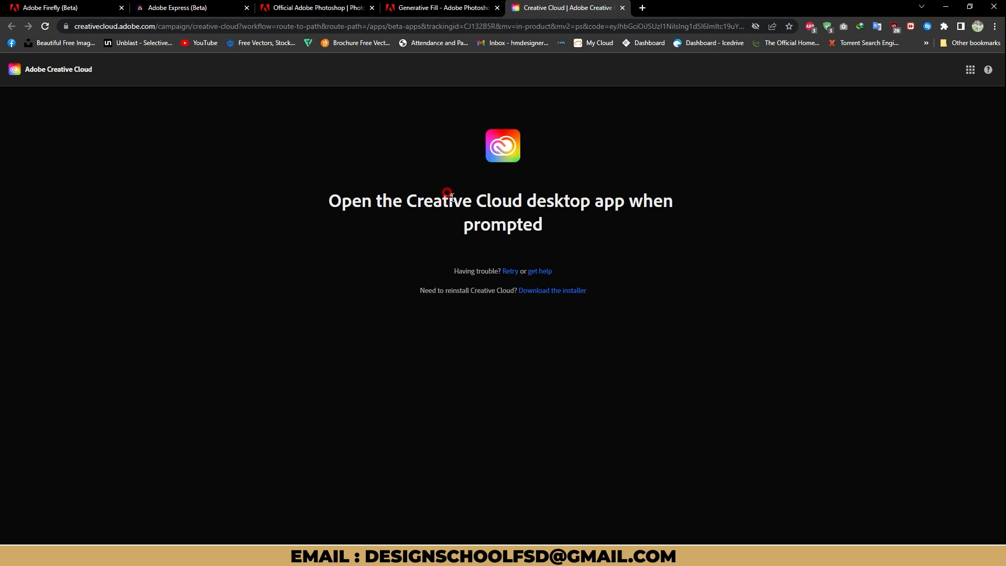
{"action": "mouse_move", "coordinate": [475, 543]}
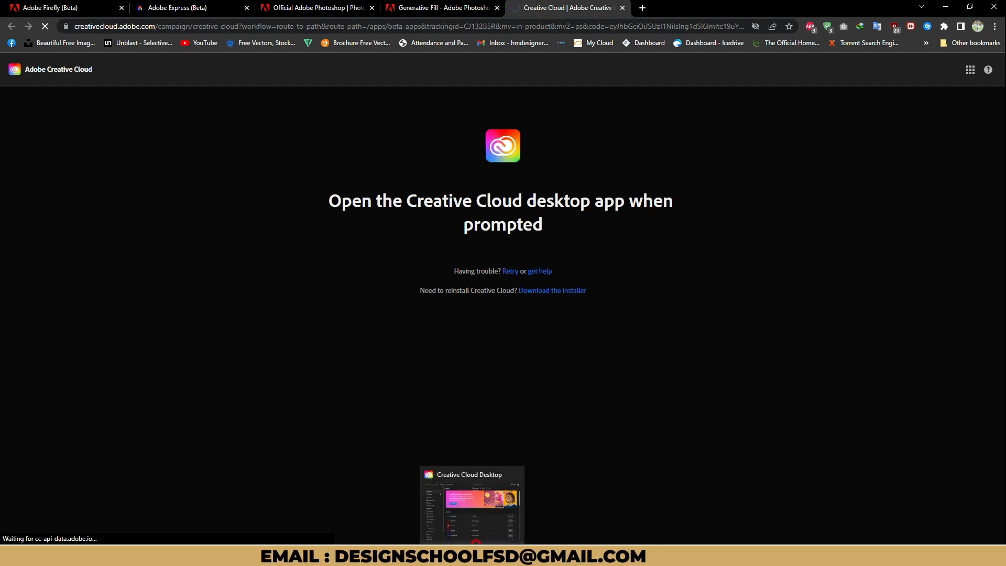
{"action": "left_click", "coordinate": [572, 291]}
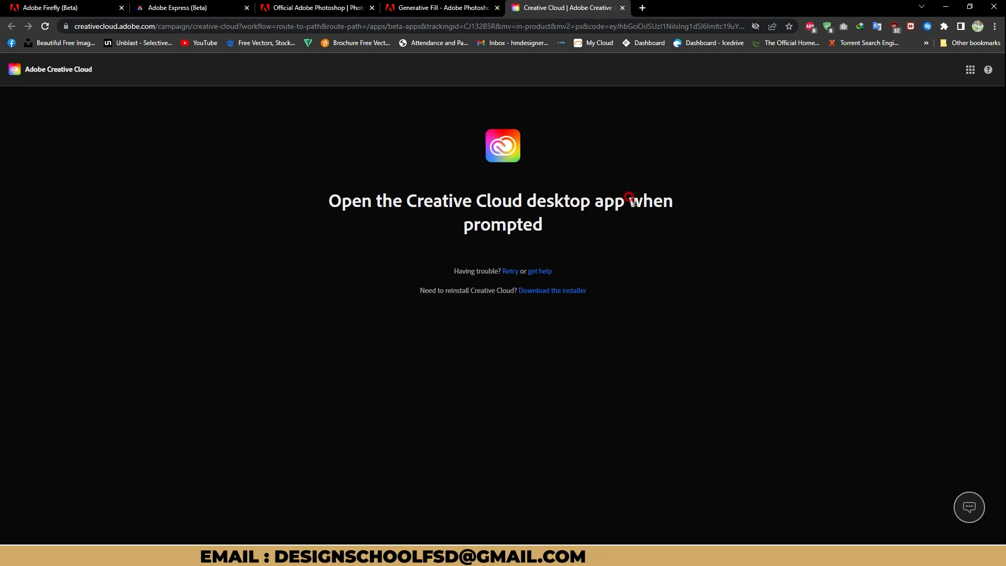
- Switch to Creative Cloud Desktop, open the cloud files view and skip the Manage files tour
{"action": "left_click", "coordinate": [476, 556]}
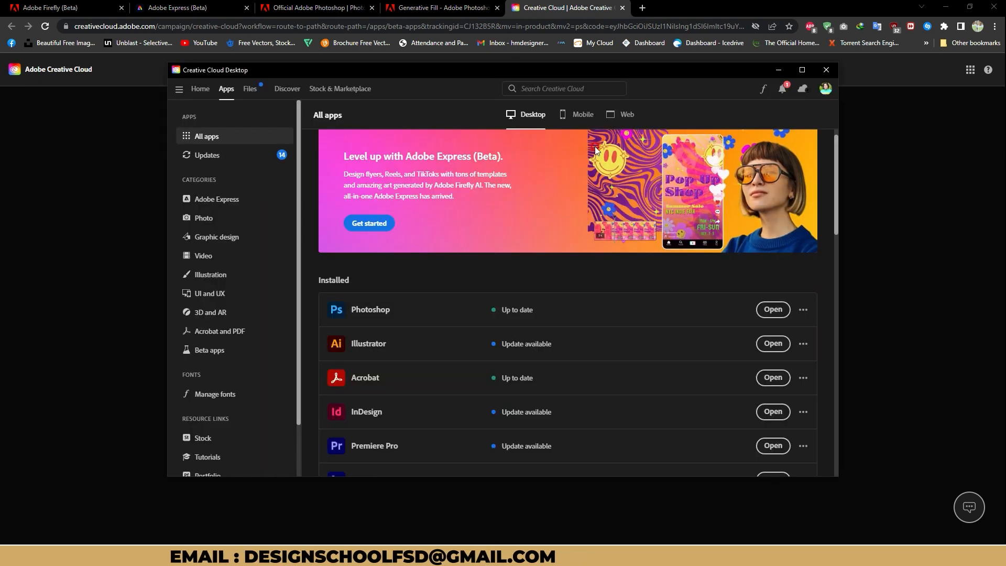
{"action": "left_click", "coordinate": [250, 88]}
{"action": "left_click", "coordinate": [604, 383]}
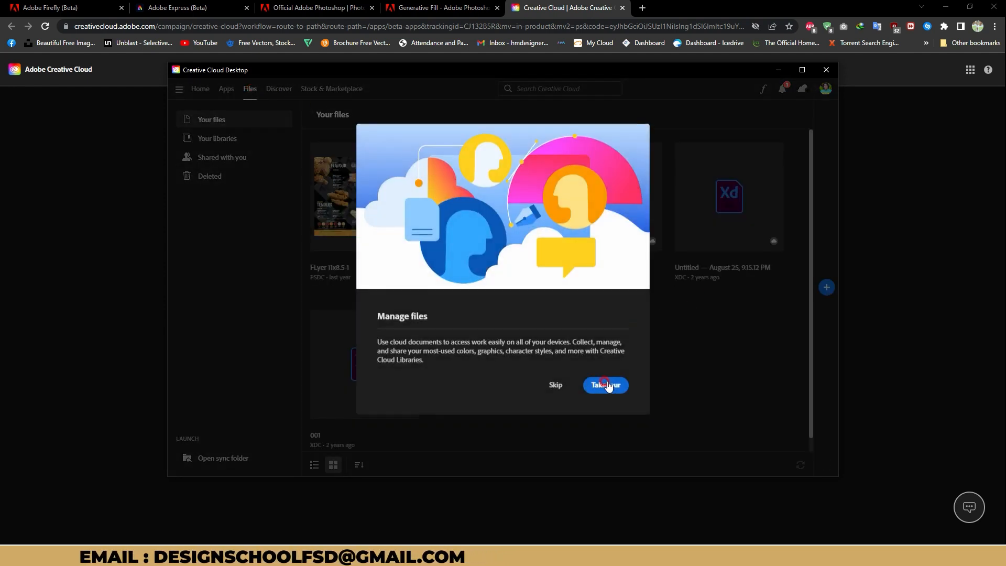
{"action": "left_click", "coordinate": [554, 385]}
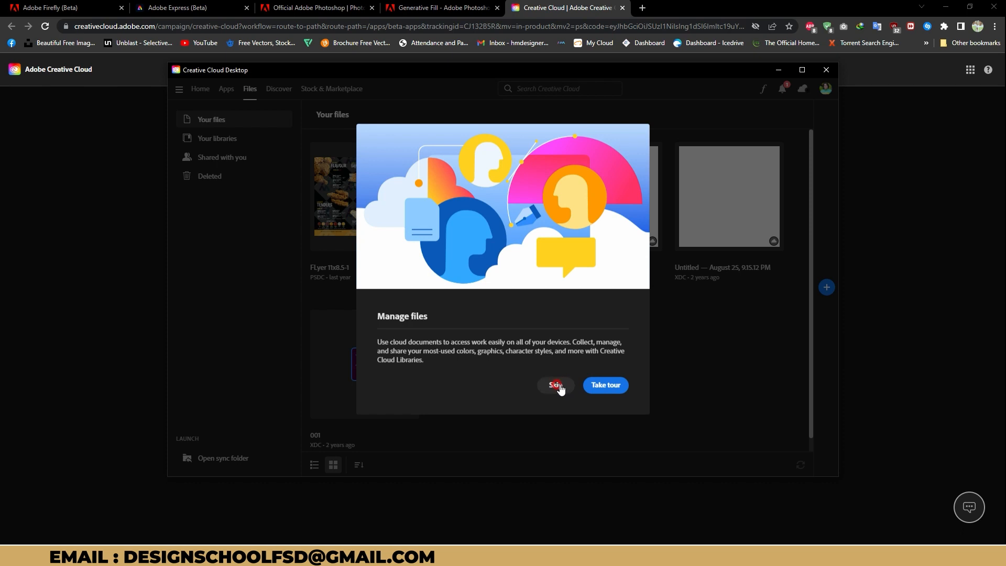
{"action": "left_click", "coordinate": [554, 385]}
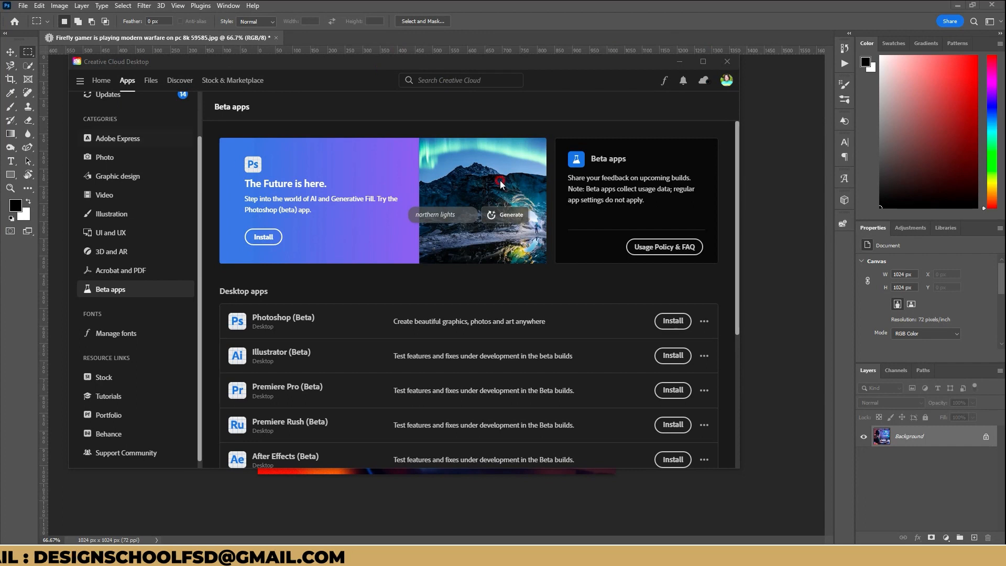
- Install Photoshop (Beta) from the Beta apps category in Creative Cloud Desktop
{"action": "scroll", "coordinate": [128, 110], "scroll_direction": "up", "scroll_amount": 1}
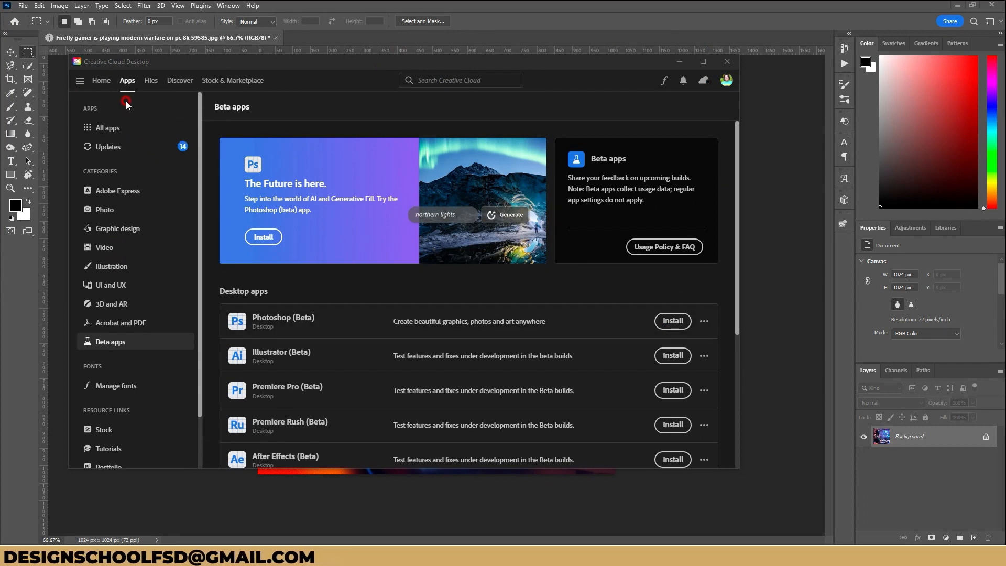
{"action": "scroll", "coordinate": [125, 299], "scroll_direction": "down", "scroll_amount": 1}
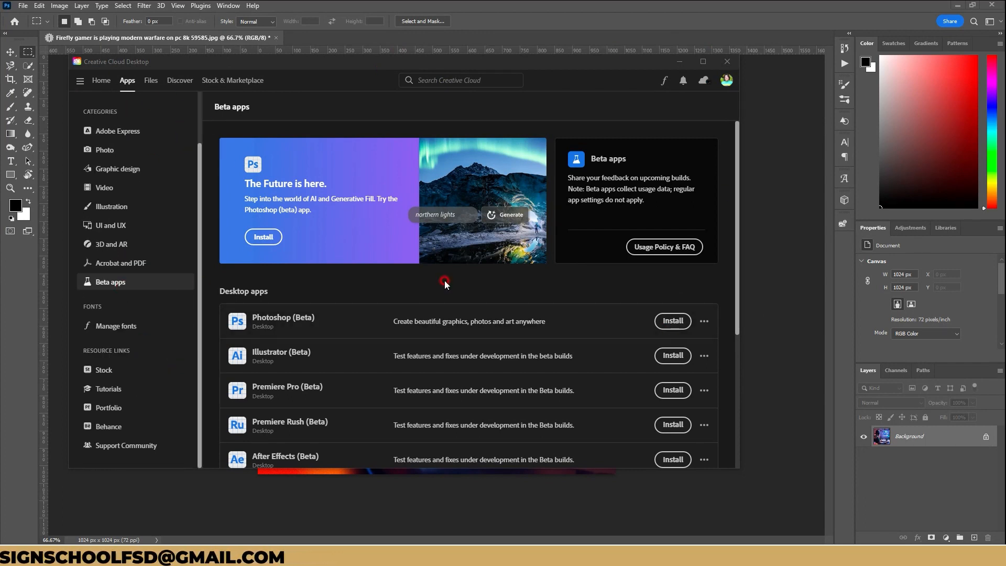
{"action": "left_click", "coordinate": [659, 322]}
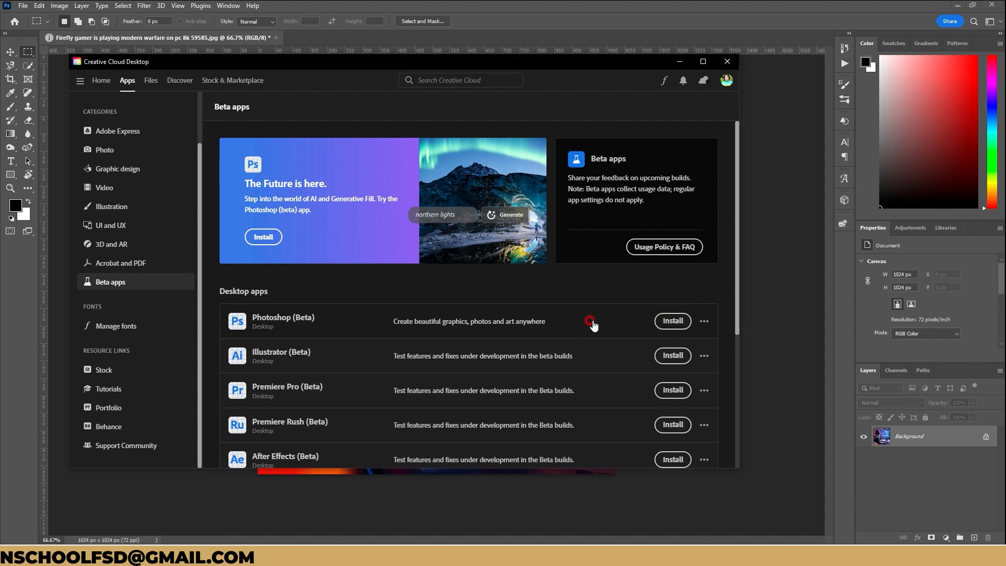
{"action": "left_click", "coordinate": [679, 316]}
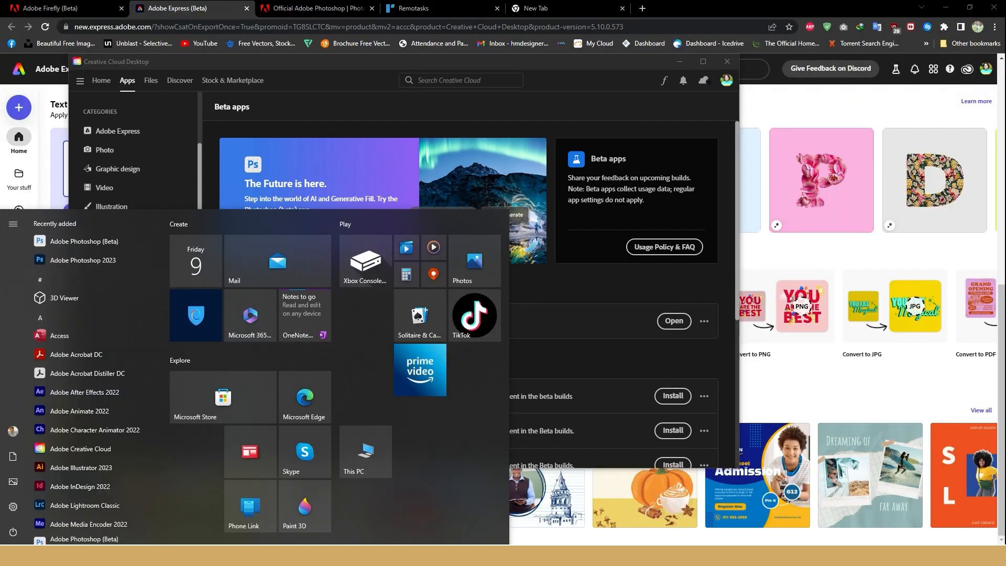
- Launch Adobe Photoshop (Beta) from the recently added Windows apps
{"action": "left_click", "coordinate": [690, 307]}
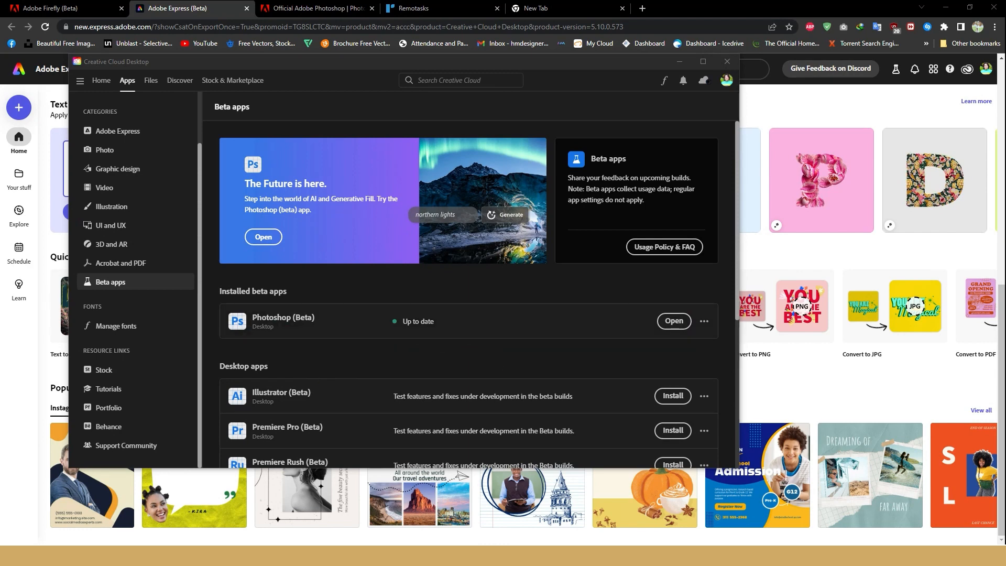
{"action": "key", "text": "super"}
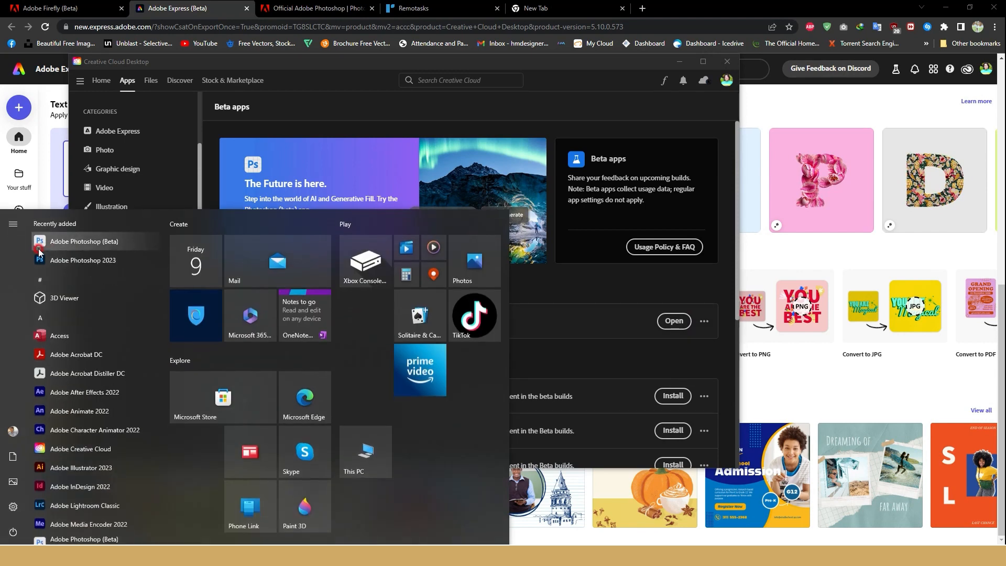
{"action": "left_click", "coordinate": [86, 244]}
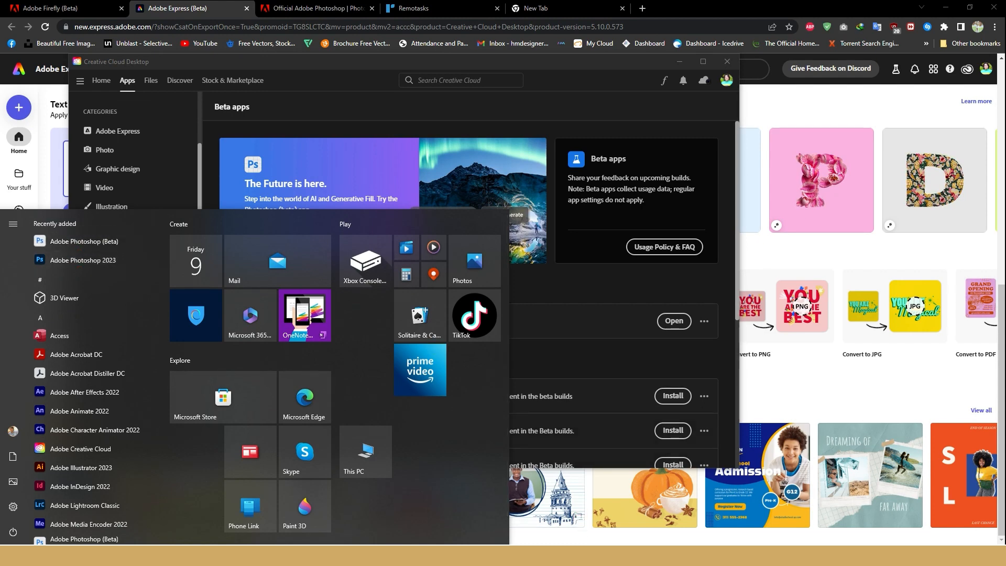
{"action": "left_click", "coordinate": [56, 242]}
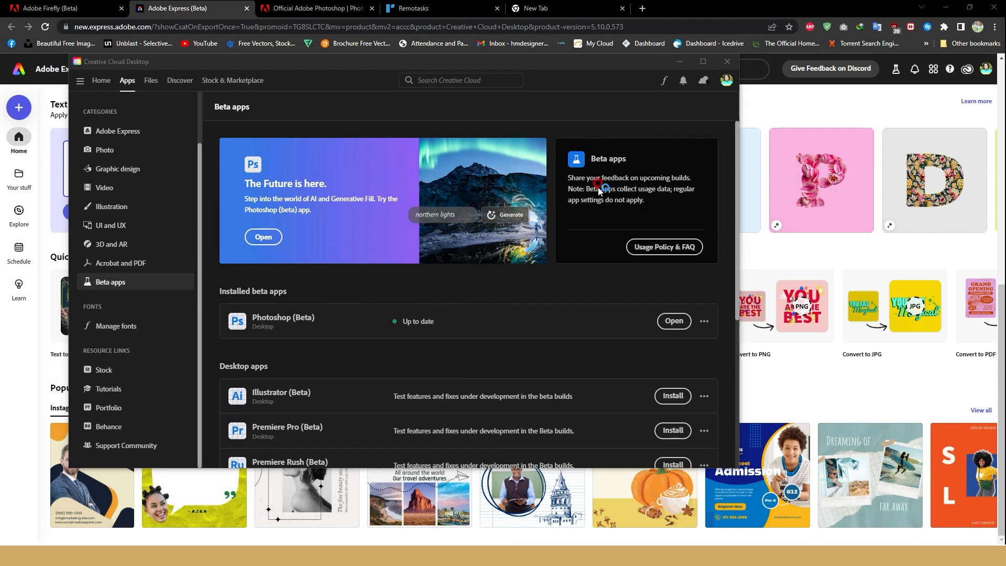
- Switch to Windows Photo Viewer, show the Firefly gamer image in its Chrome Download folder, and minimize the folder window
{"action": "mouse_move", "coordinate": [422, 542]}
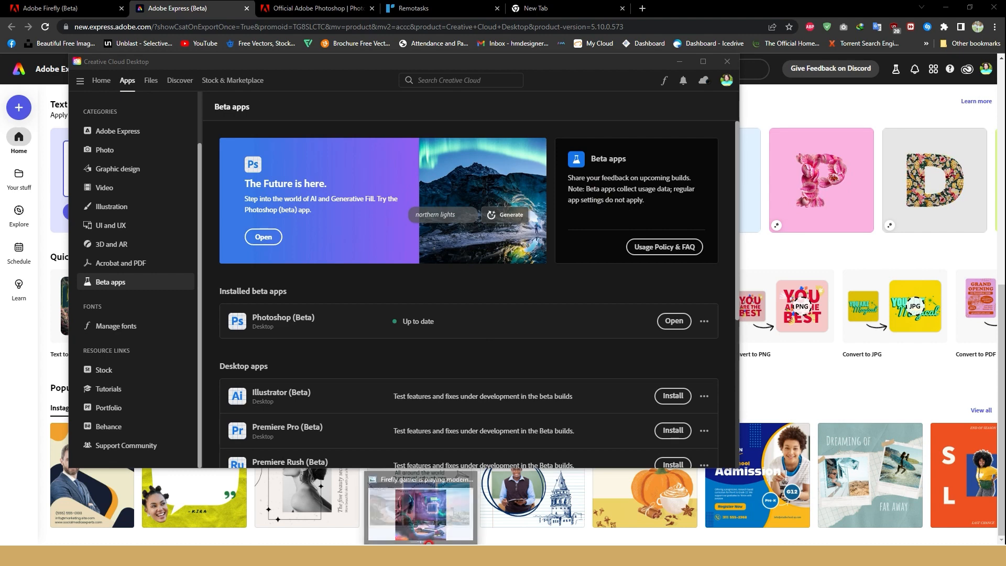
{"action": "left_click", "coordinate": [417, 518]}
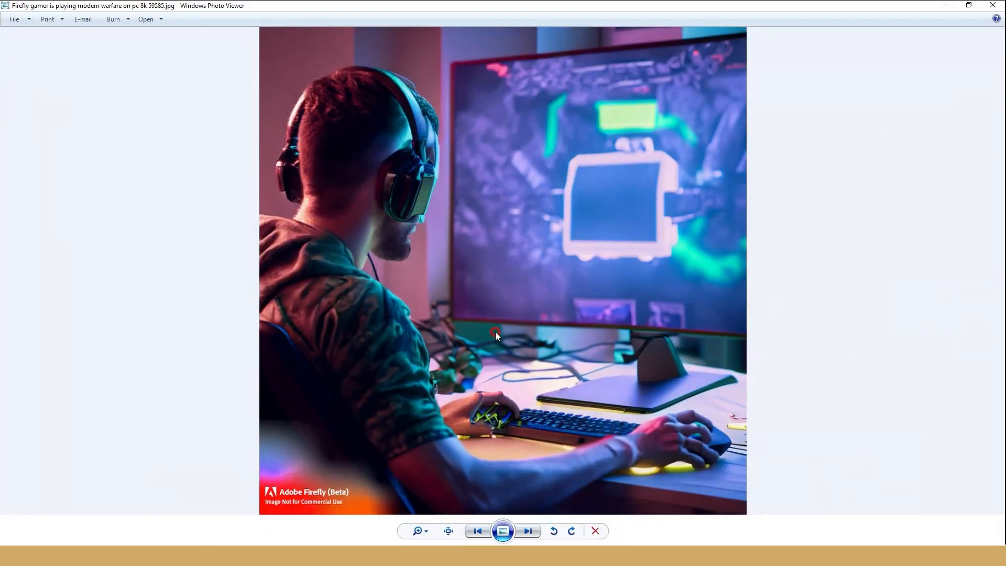
{"action": "right_click", "coordinate": [496, 332]}
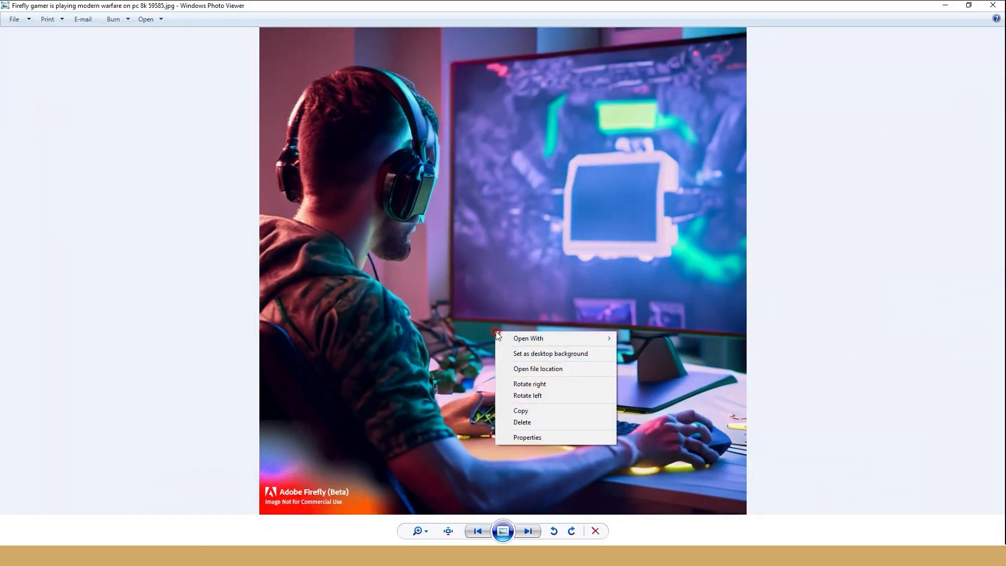
{"action": "left_click", "coordinate": [566, 371]}
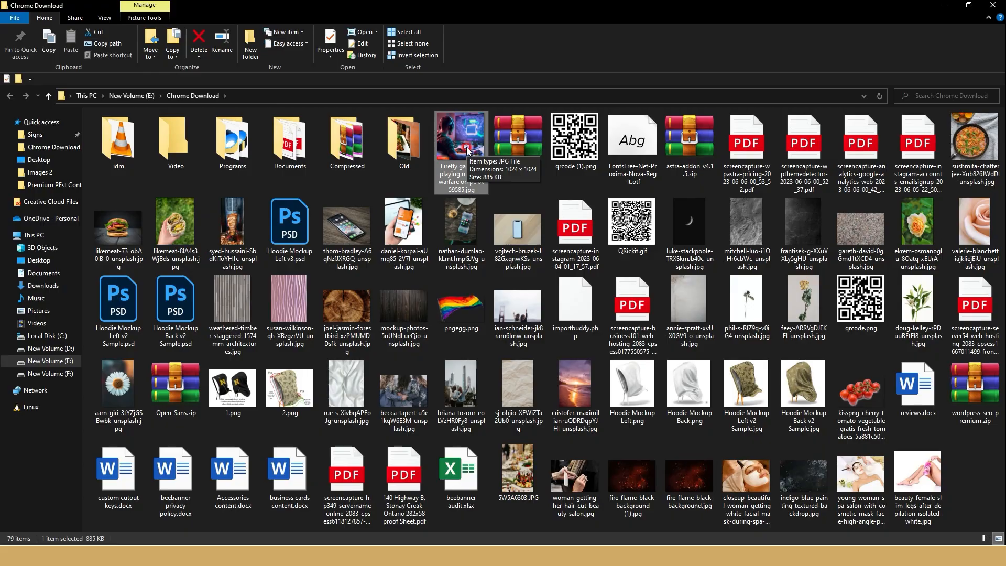
{"action": "left_click", "coordinate": [947, 5]}
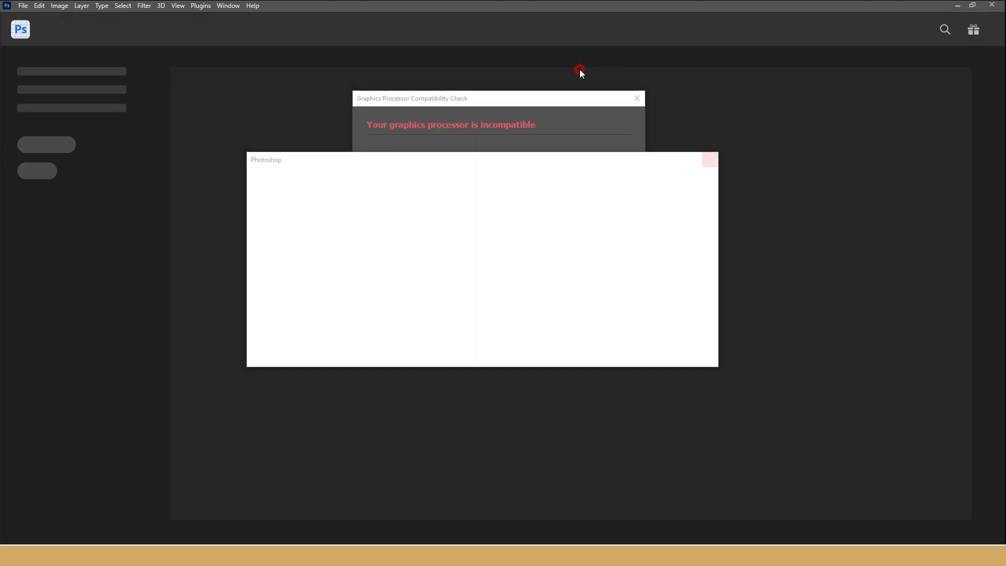
- Dismiss the graphics processor compatibility check with Do not show again enabled and start the 7-day free trial of Photoshop
{"action": "left_click_drag", "start_coordinate": [557, 97], "coordinate": [569, 96]}
{"action": "left_click", "coordinate": [377, 292]}
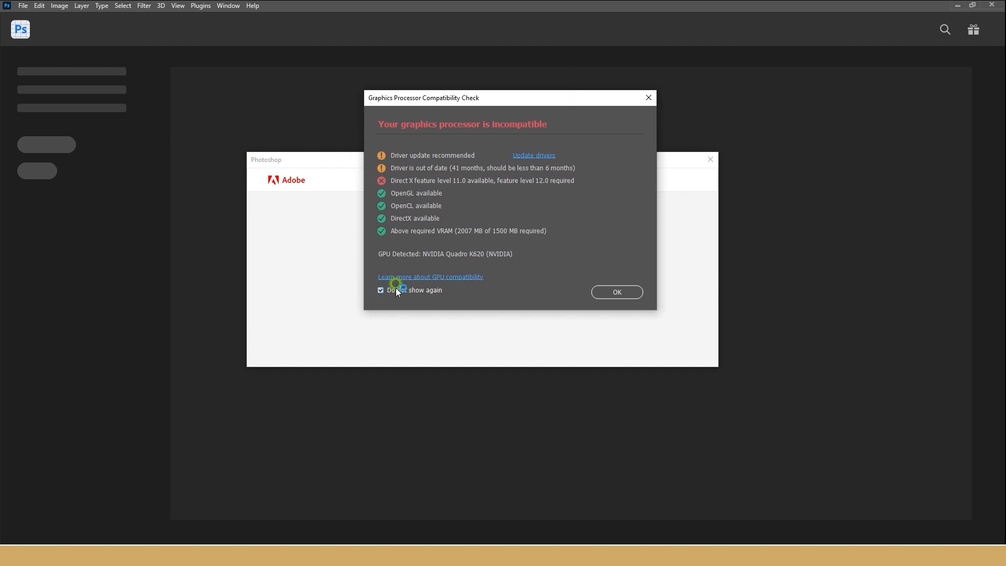
{"action": "left_click", "coordinate": [607, 292]}
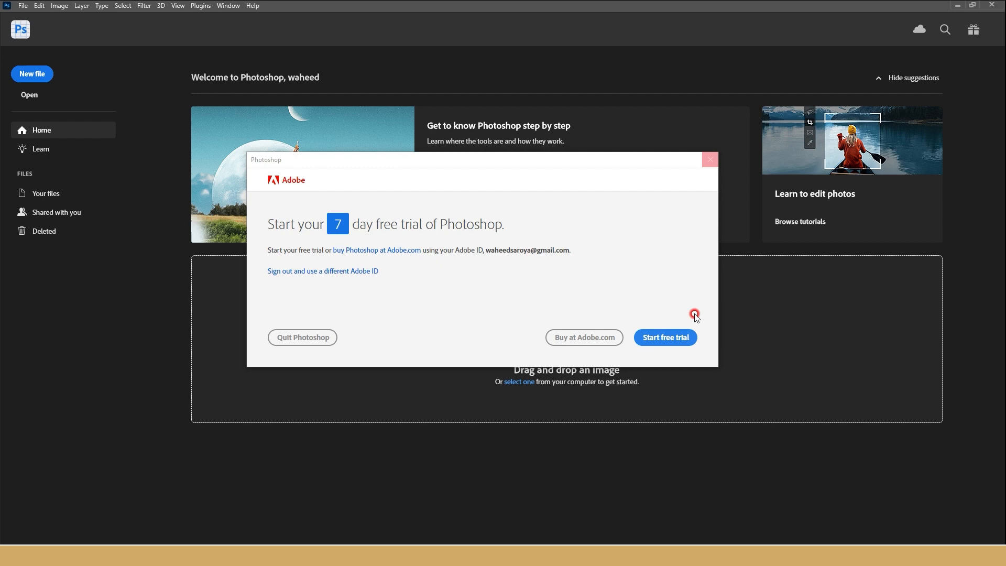
{"action": "left_click", "coordinate": [676, 340]}
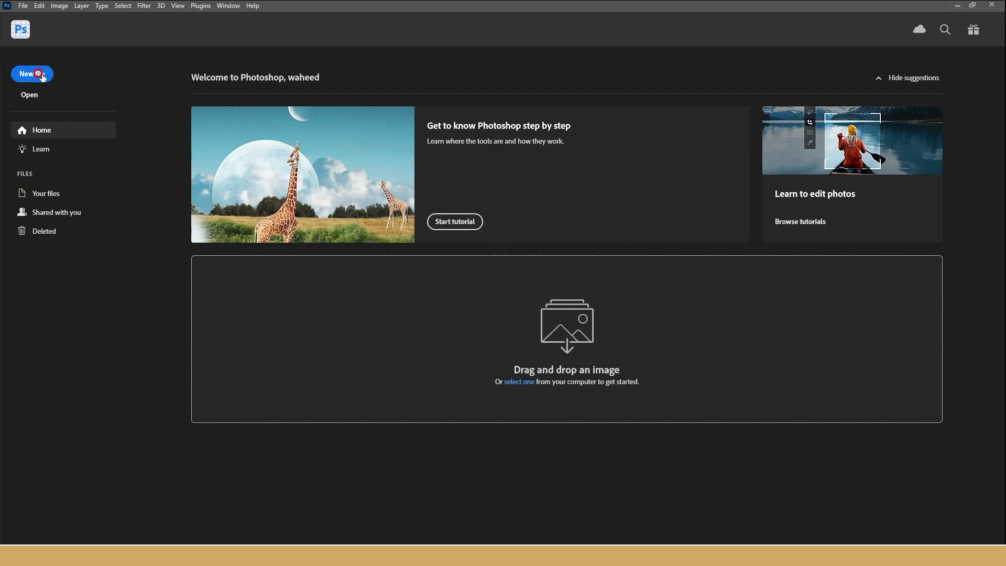
- Open the Firefly gamer image with its colors converted to the working space and postpone the Generative Fill introduction
{"action": "left_click", "coordinate": [388, 505]}
{"action": "left_click_drag", "start_coordinate": [462, 149], "coordinate": [468, 102]}
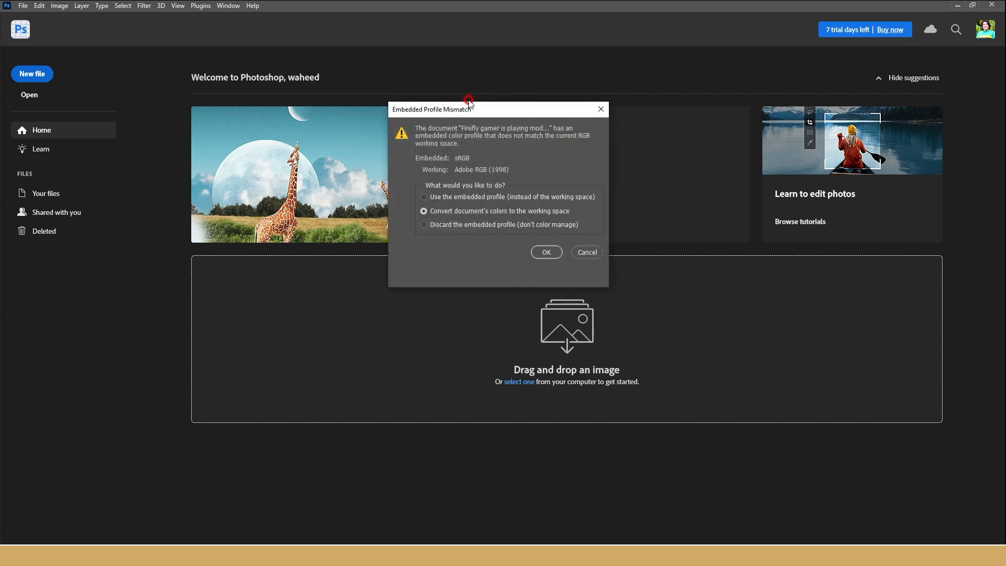
{"action": "left_click", "coordinate": [544, 251]}
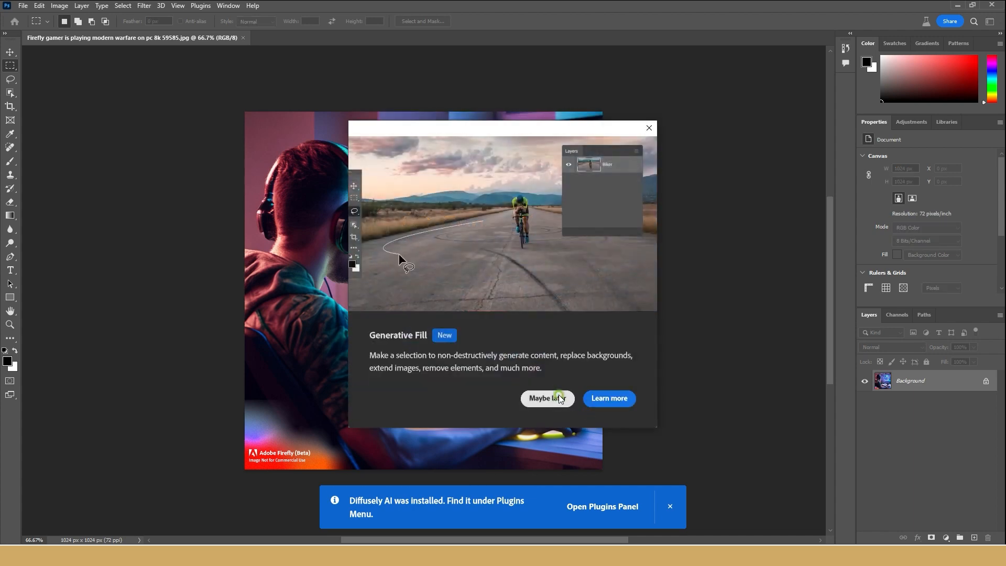
{"action": "left_click", "coordinate": [558, 398]}
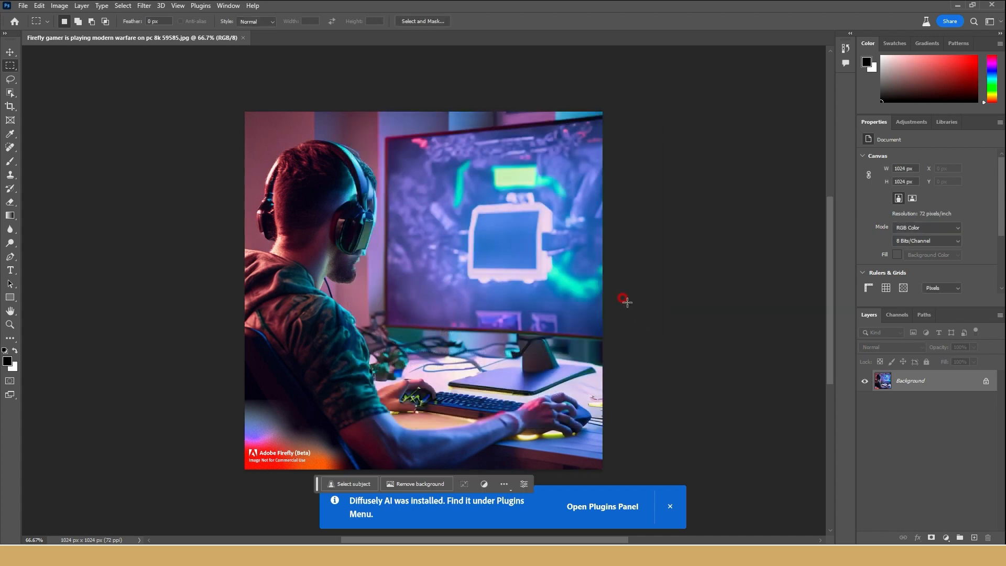
- Extend the canvas past the image's right edge with the Crop tool to about 1453 px wide
{"action": "key", "text": "c"}
{"action": "left_click_drag", "start_coordinate": [601, 288], "coordinate": [677, 288]}
{"action": "left_click", "coordinate": [614, 22]}
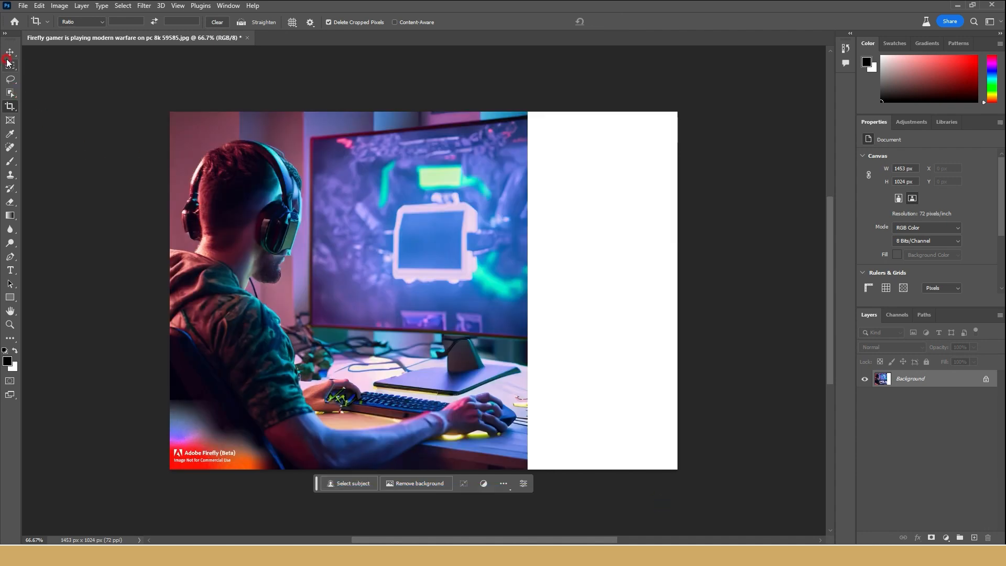
- Select the blank right strip with a slight image overlap, accept the generative AI terms, generate without a prompt, and choose the third variation
{"action": "left_click", "coordinate": [5, 63]}
{"action": "left_click_drag", "start_coordinate": [523, 106], "coordinate": [723, 499]}
{"action": "left_click", "coordinate": [519, 484]}
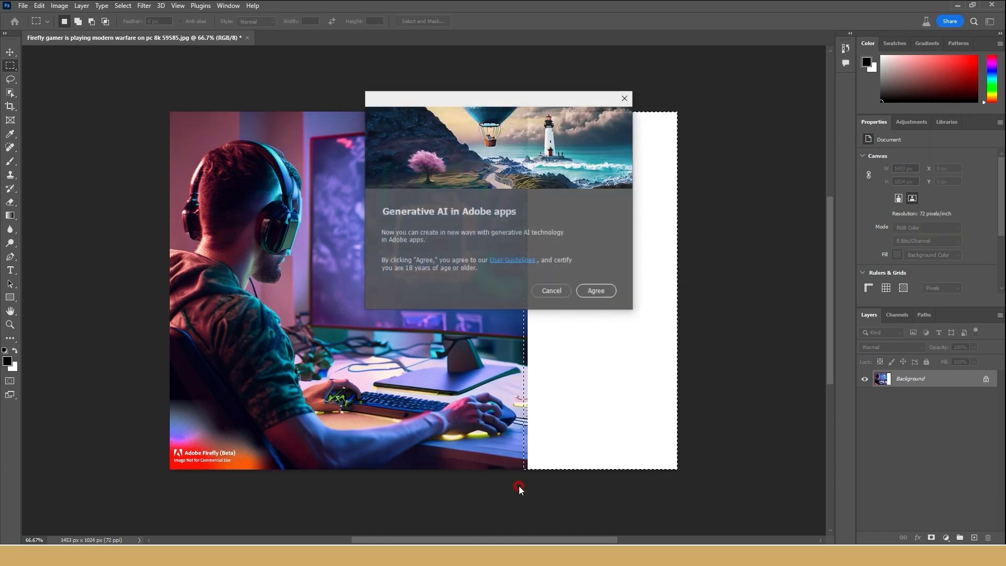
{"action": "left_click", "coordinate": [592, 293]}
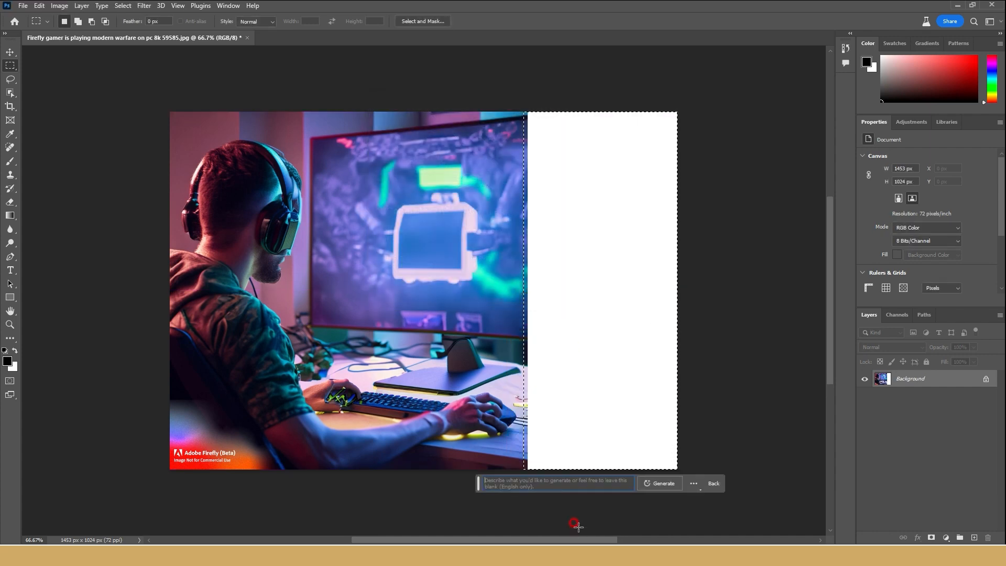
{"action": "left_click", "coordinate": [612, 476]}
{"action": "left_click", "coordinate": [644, 483]}
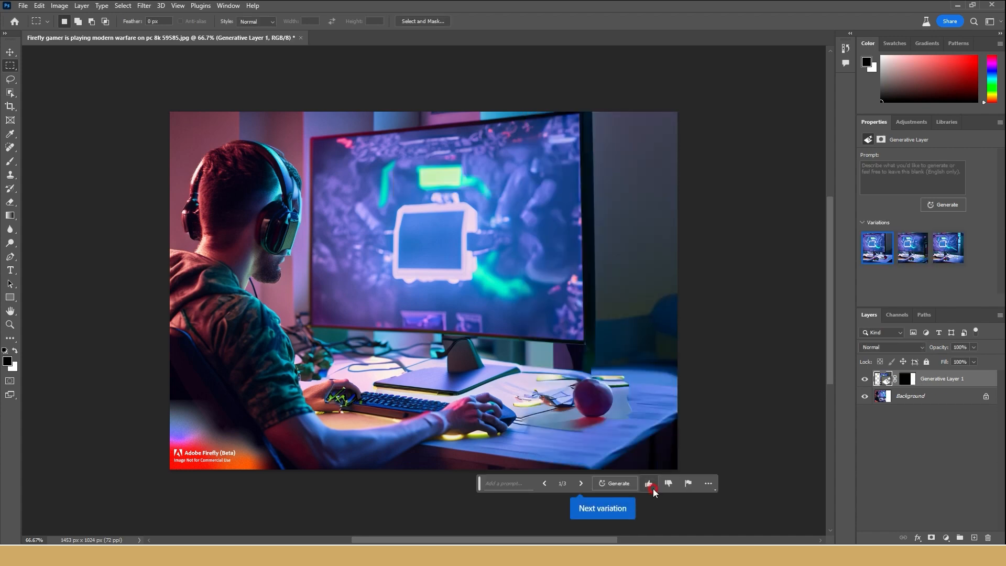
{"action": "left_click", "coordinate": [582, 484]}
{"action": "left_click", "coordinate": [583, 483]}
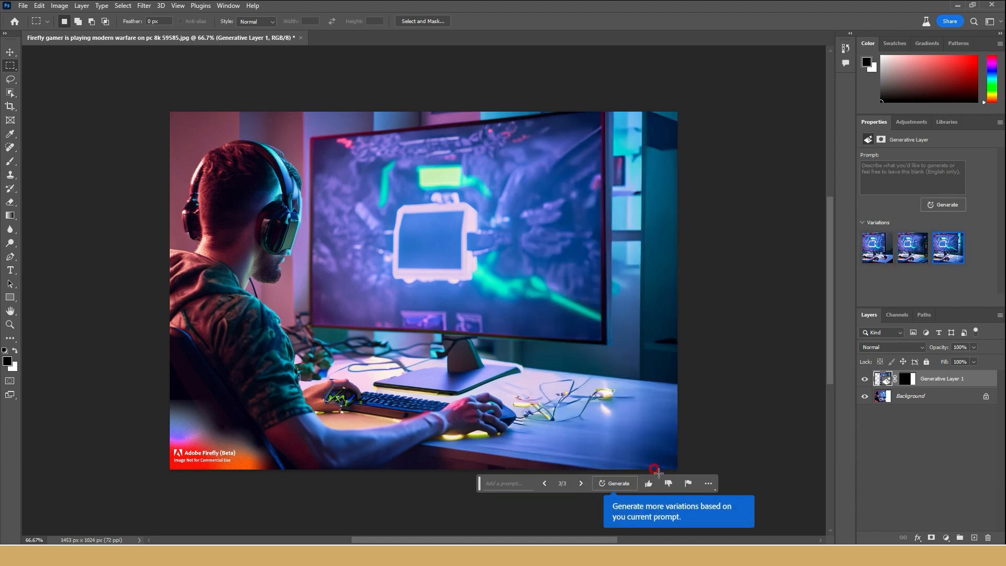
- Extend the canvas below the image with the Crop tool to about 1375 px high
{"action": "left_click", "coordinate": [10, 106]}
{"action": "left_click_drag", "start_coordinate": [424, 470], "coordinate": [435, 533]}
{"action": "left_click", "coordinate": [612, 22]}
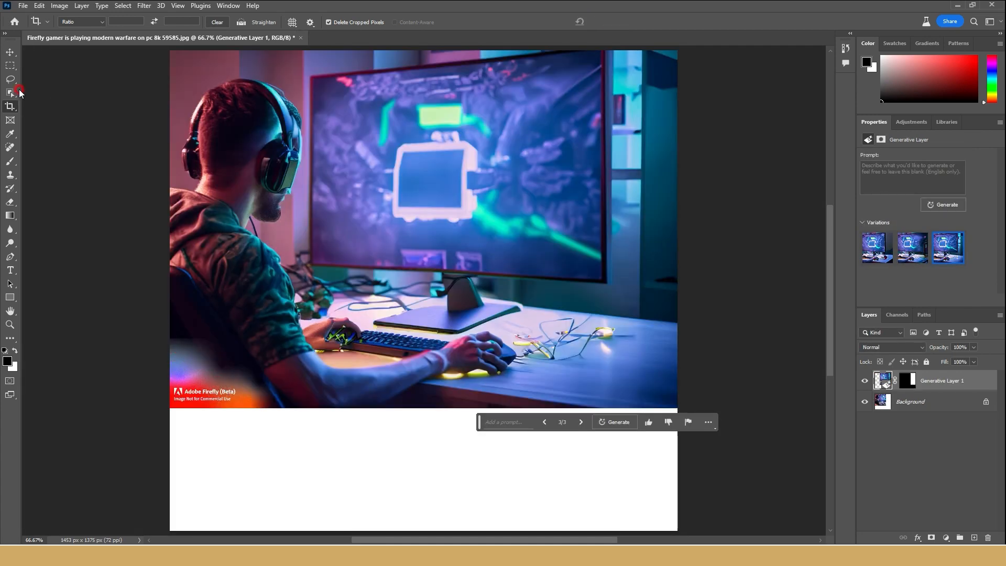
- Select the blank area below the image, including the Adobe Firefly watermark strip, and run Generative Fill without a prompt
{"action": "left_click", "coordinate": [10, 65]}
{"action": "scroll", "coordinate": [173, 414], "scroll_direction": "down", "scroll_amount": 1}
{"action": "left_click_drag", "start_coordinate": [159, 365], "coordinate": [726, 521]}
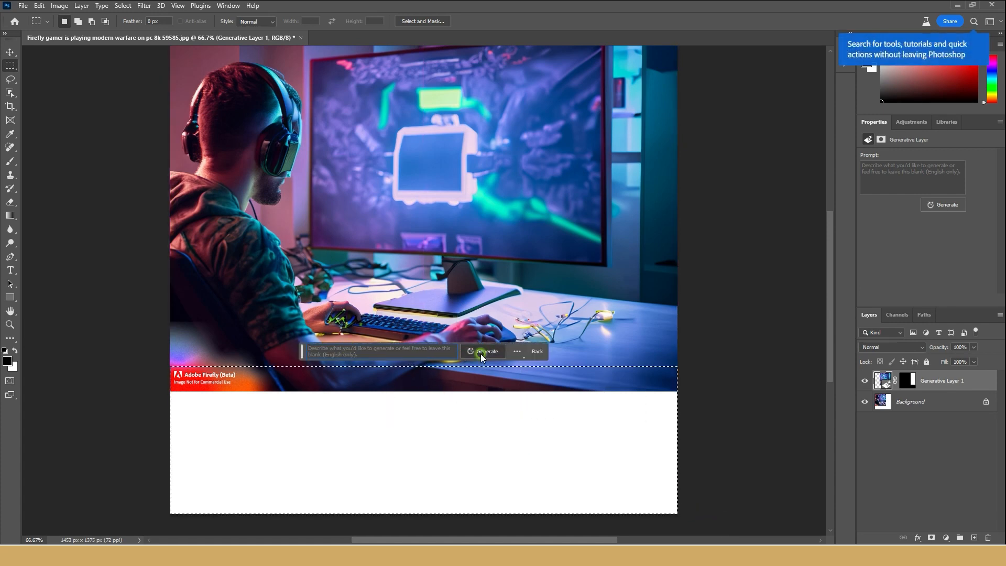
{"action": "left_click", "coordinate": [483, 353]}
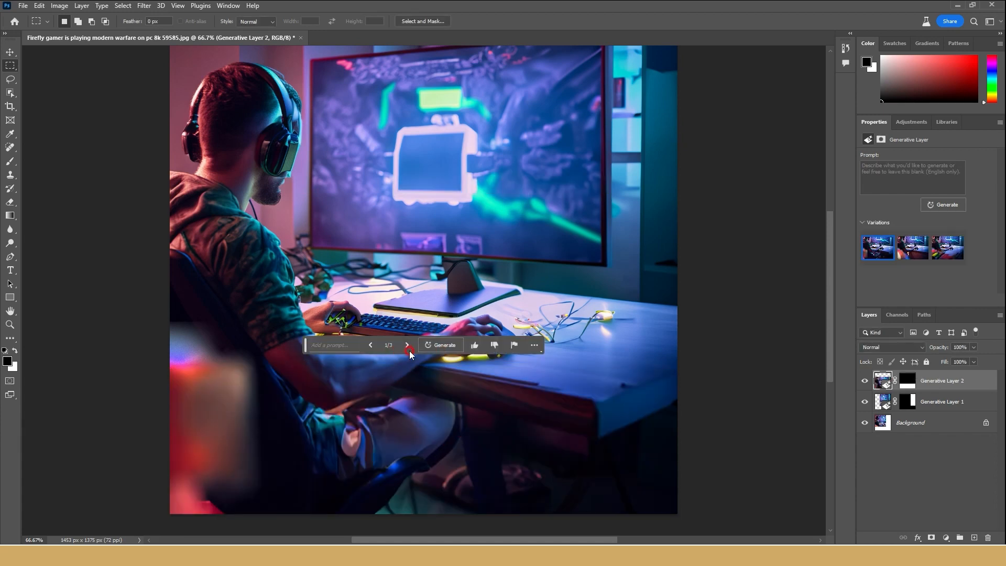
- Compare the three variations of the lower extension and return to the first one
{"action": "left_click", "coordinate": [407, 345]}
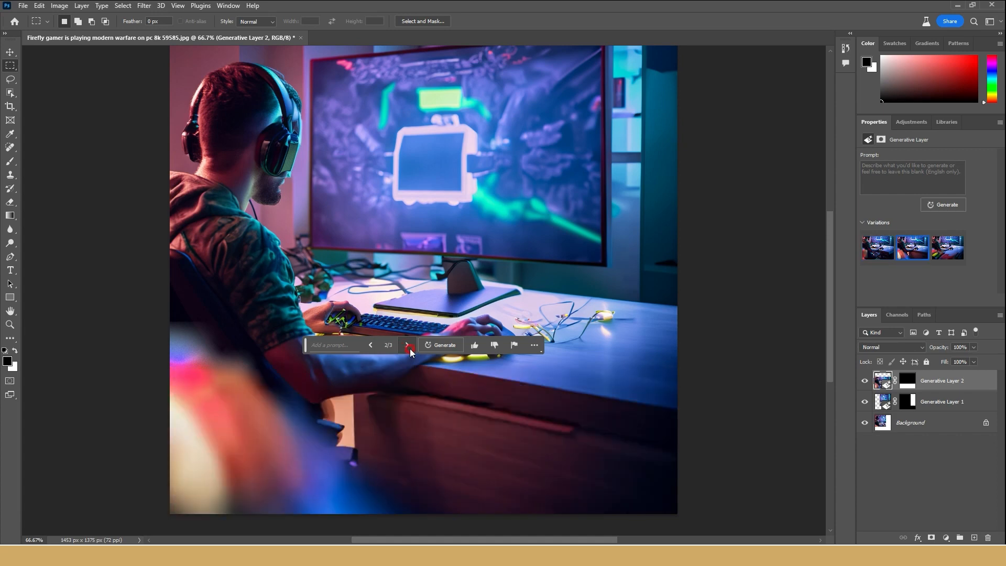
{"action": "left_click", "coordinate": [409, 346]}
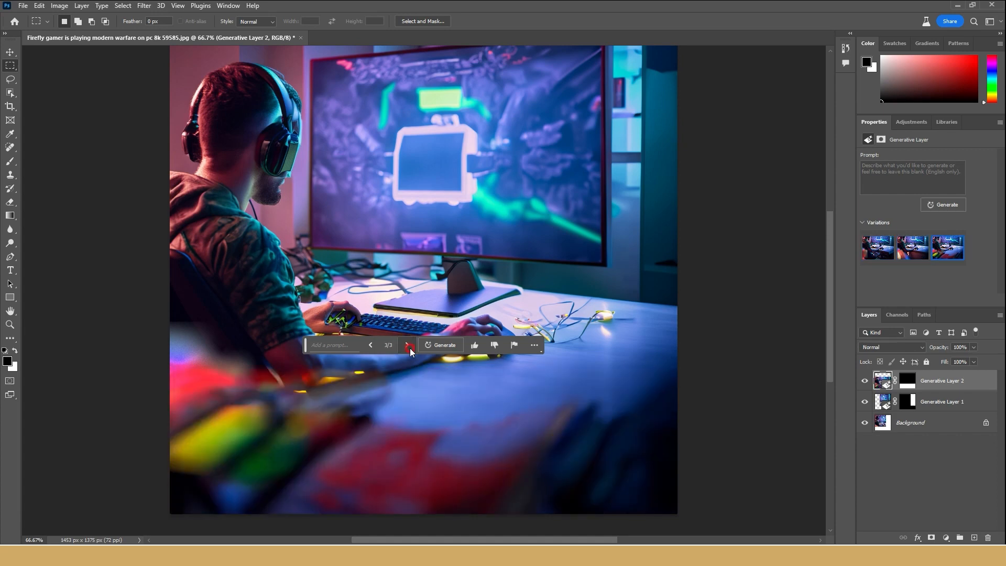
{"action": "left_click", "coordinate": [400, 345]}
{"action": "left_click", "coordinate": [638, 437]}
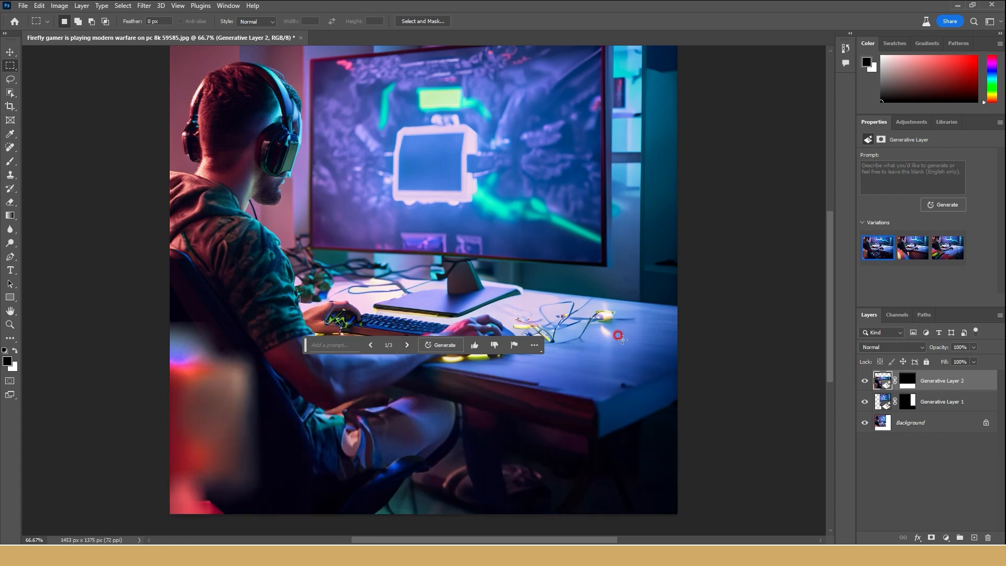
- Lasso an area around the tangled wires on the desk's right side and run Generative Fill with the prompt "dog"
{"action": "left_click", "coordinate": [21, 66]}
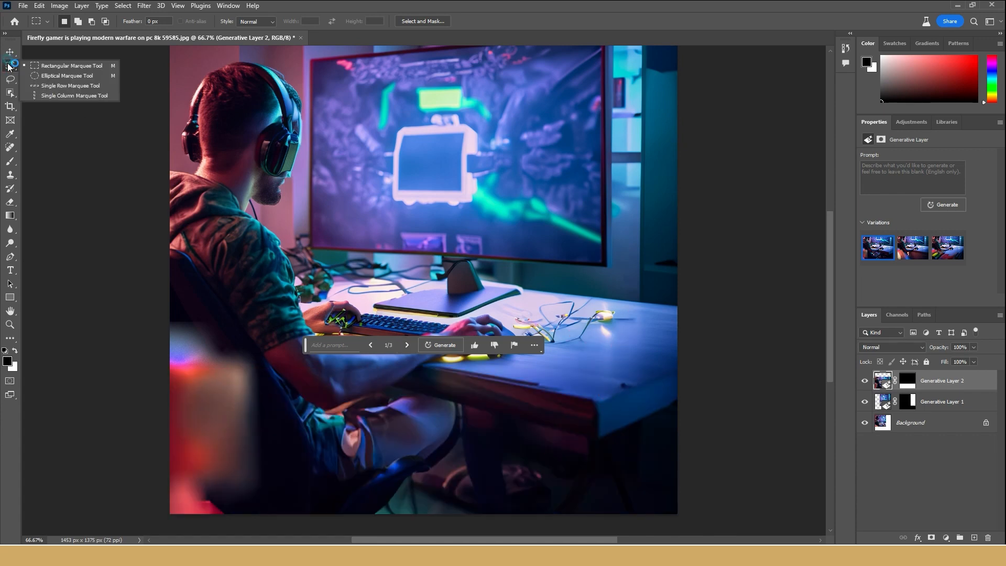
{"action": "left_click", "coordinate": [13, 81]}
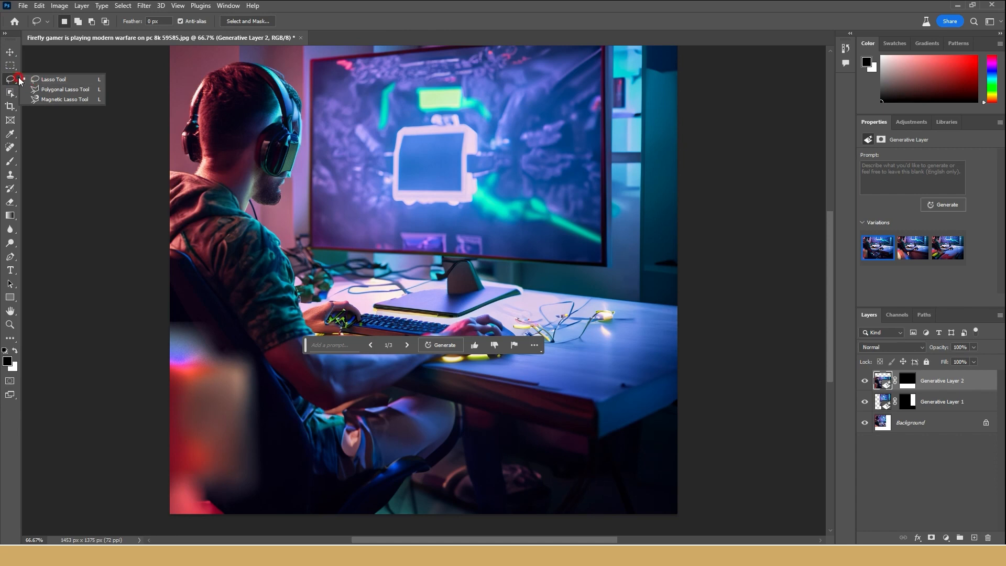
{"action": "left_click", "coordinate": [52, 79]}
{"action": "mouse_move", "coordinate": [615, 301]}
{"action": "left_mouse_down"}
{"action": "mouse_move", "coordinate": [564, 313]}
{"action": "mouse_move", "coordinate": [558, 369]}
{"action": "left_mouse_up"}
{"action": "left_click_drag", "start_coordinate": [611, 296], "coordinate": [611, 297]}
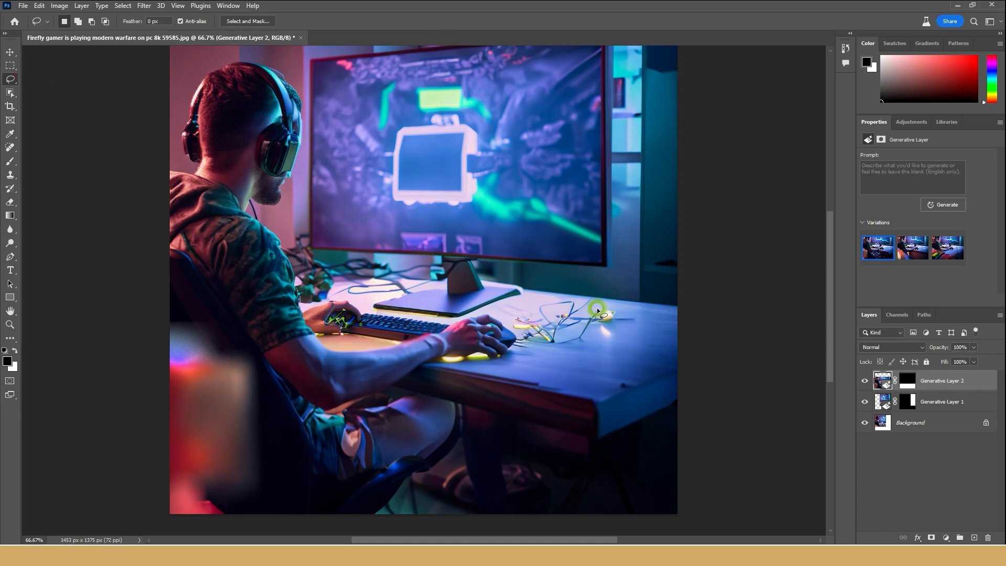
{"action": "left_click", "coordinate": [533, 395]}
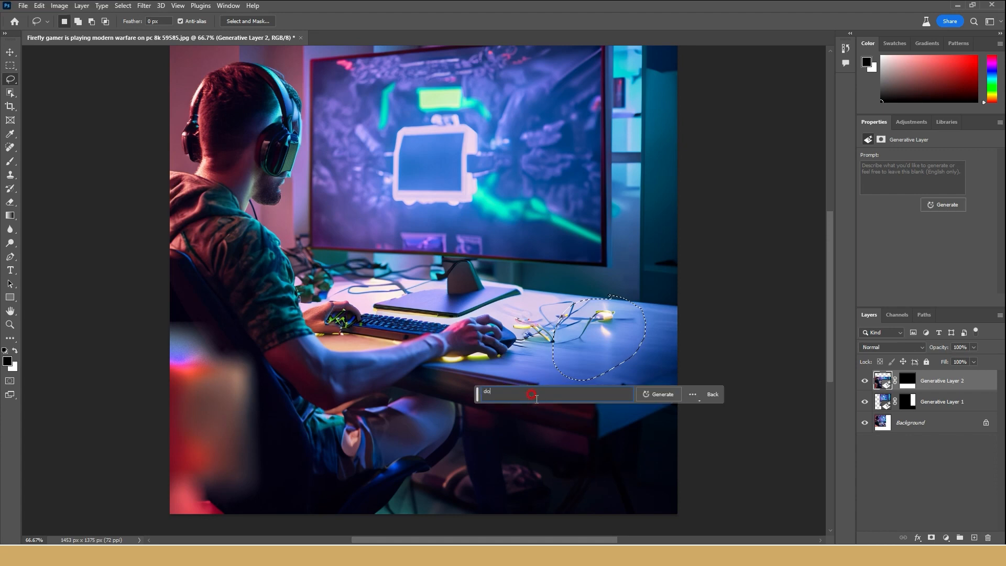
{"action": "left_click", "coordinate": [664, 394]}
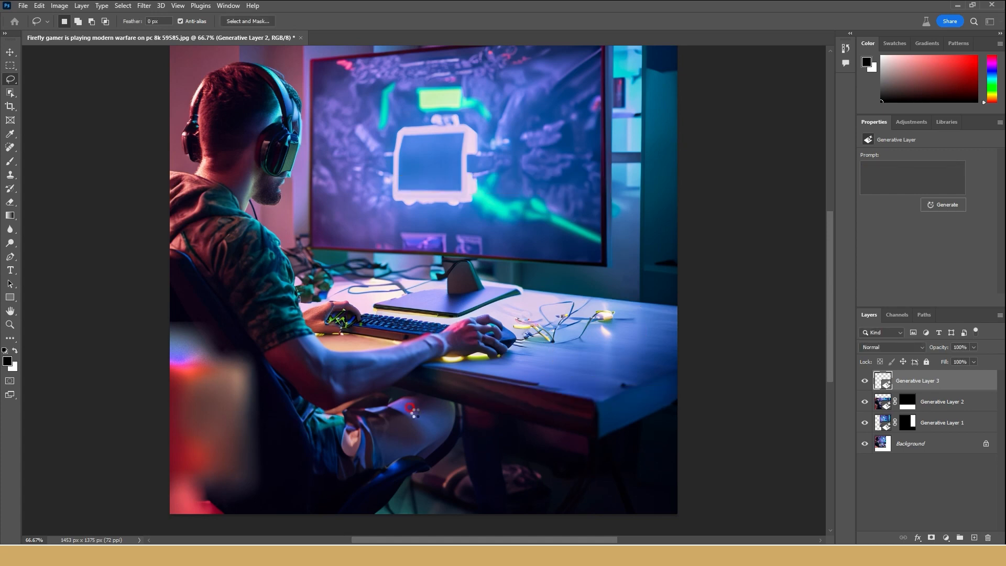
- Choose the third dog variation, then check its prompt and leave the prompt editor without regenerating
{"action": "left_click", "coordinate": [583, 398]}
{"action": "left_click", "coordinate": [581, 398]}
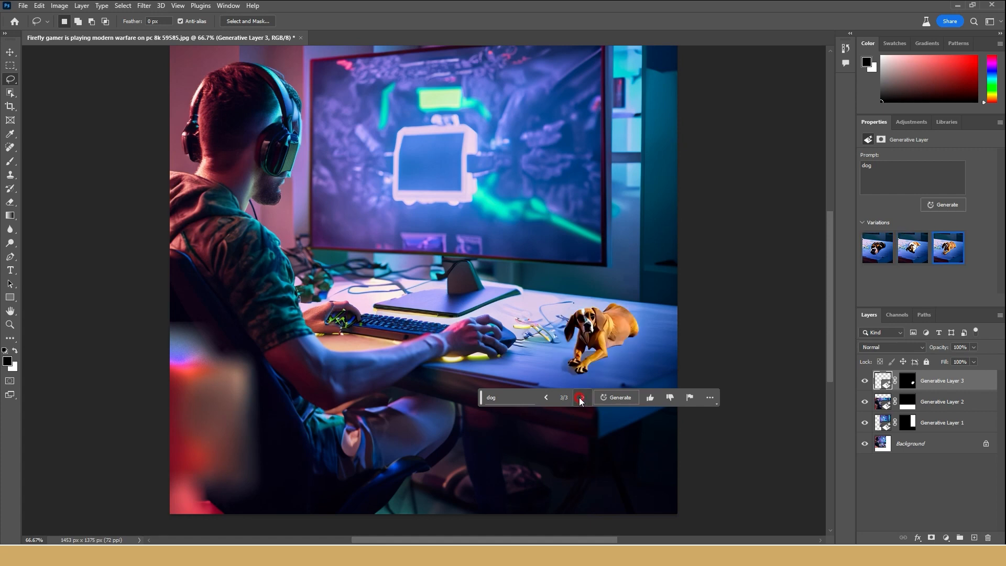
{"action": "left_click", "coordinate": [505, 398]}
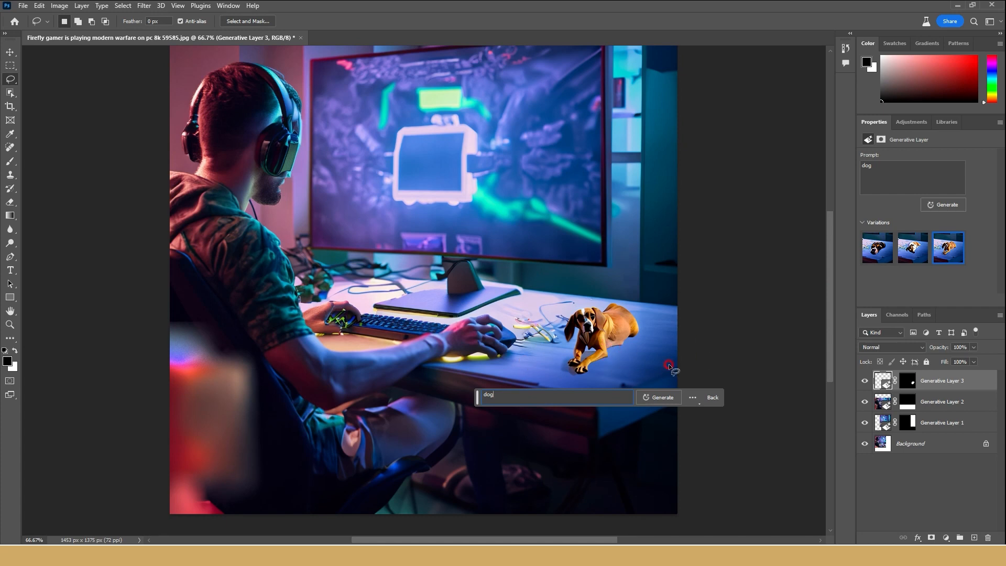
{"action": "left_click", "coordinate": [714, 397]}
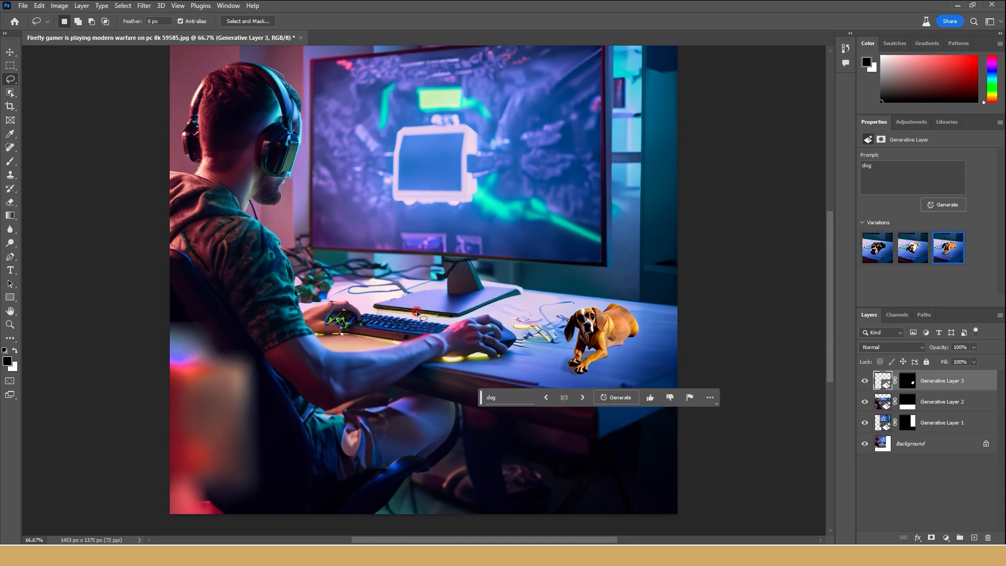